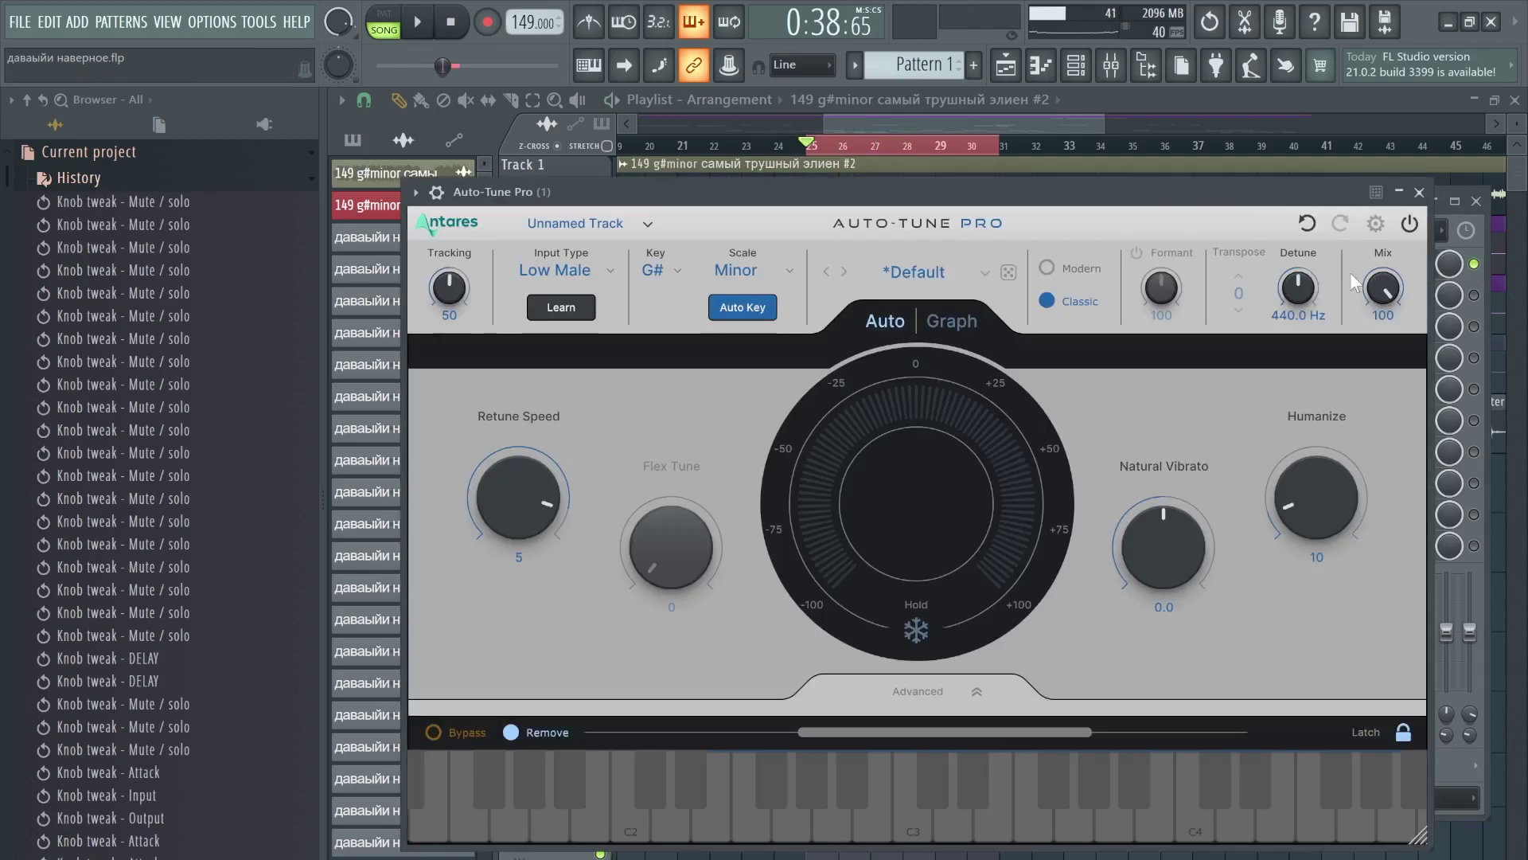
Step: Switch Auto-Tune Pro to Graph mode to show its pitch-editing grid, and close the plugin window
{"action": "left_click", "coordinate": [935, 322]}
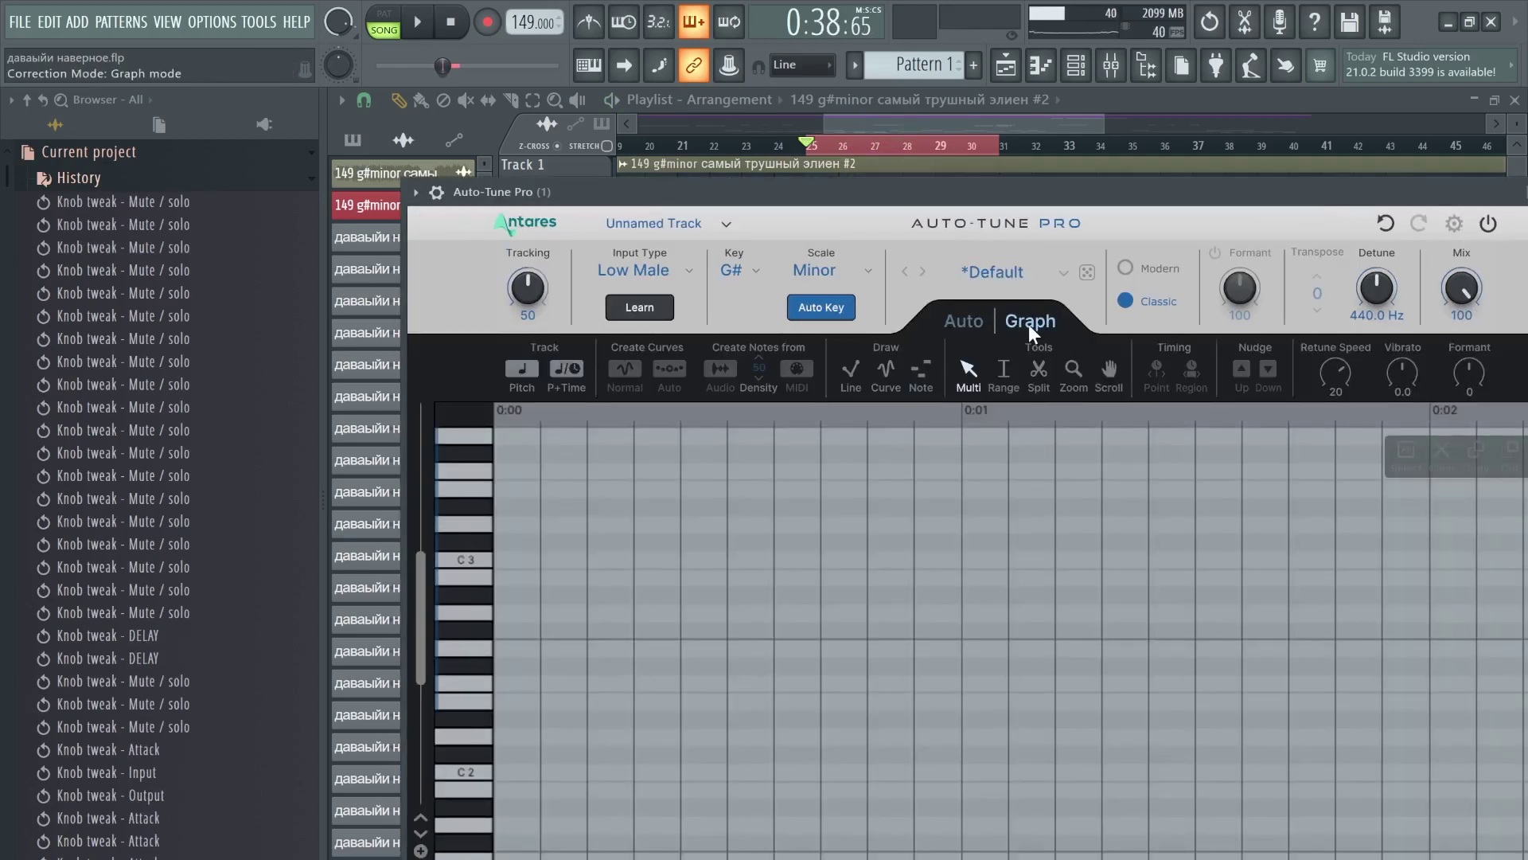
{"action": "left_click", "coordinate": [515, 367]}
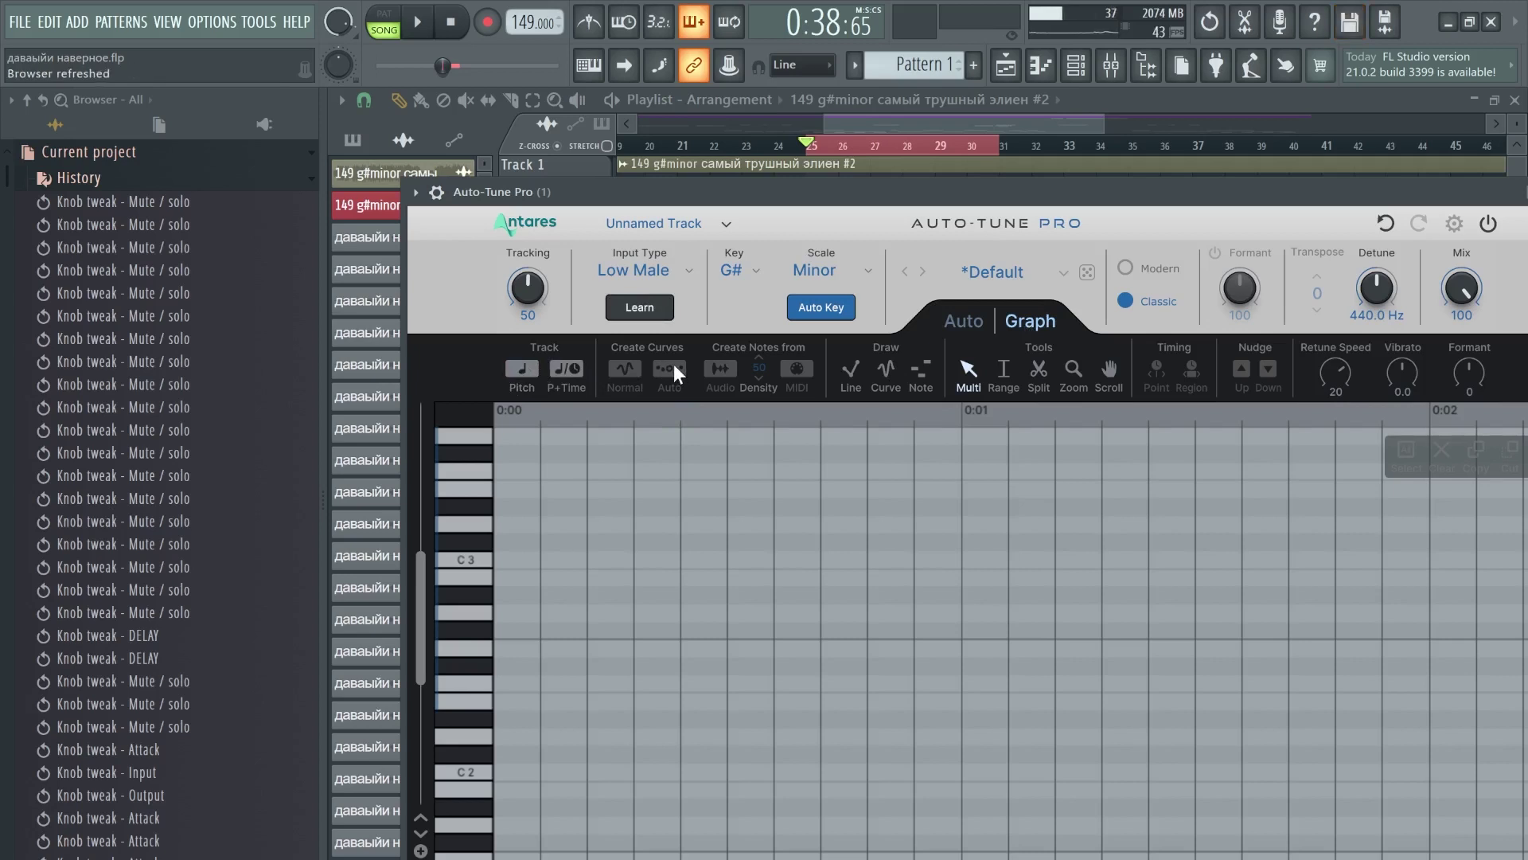
{"action": "left_click_drag", "start_coordinate": [1246, 201], "coordinate": [1091, 200]}
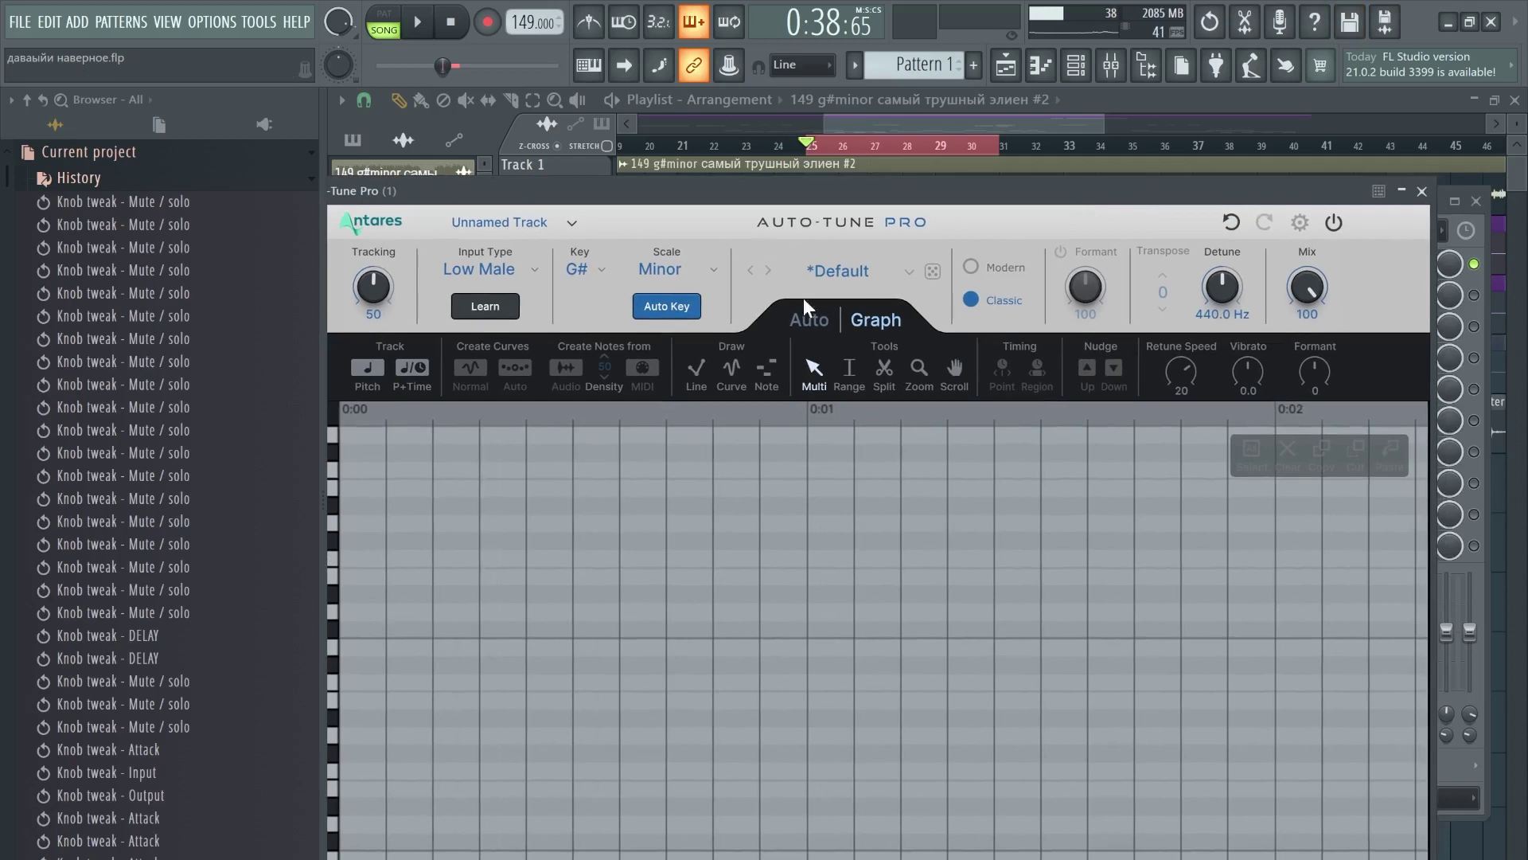
{"action": "left_click", "coordinate": [1422, 192]}
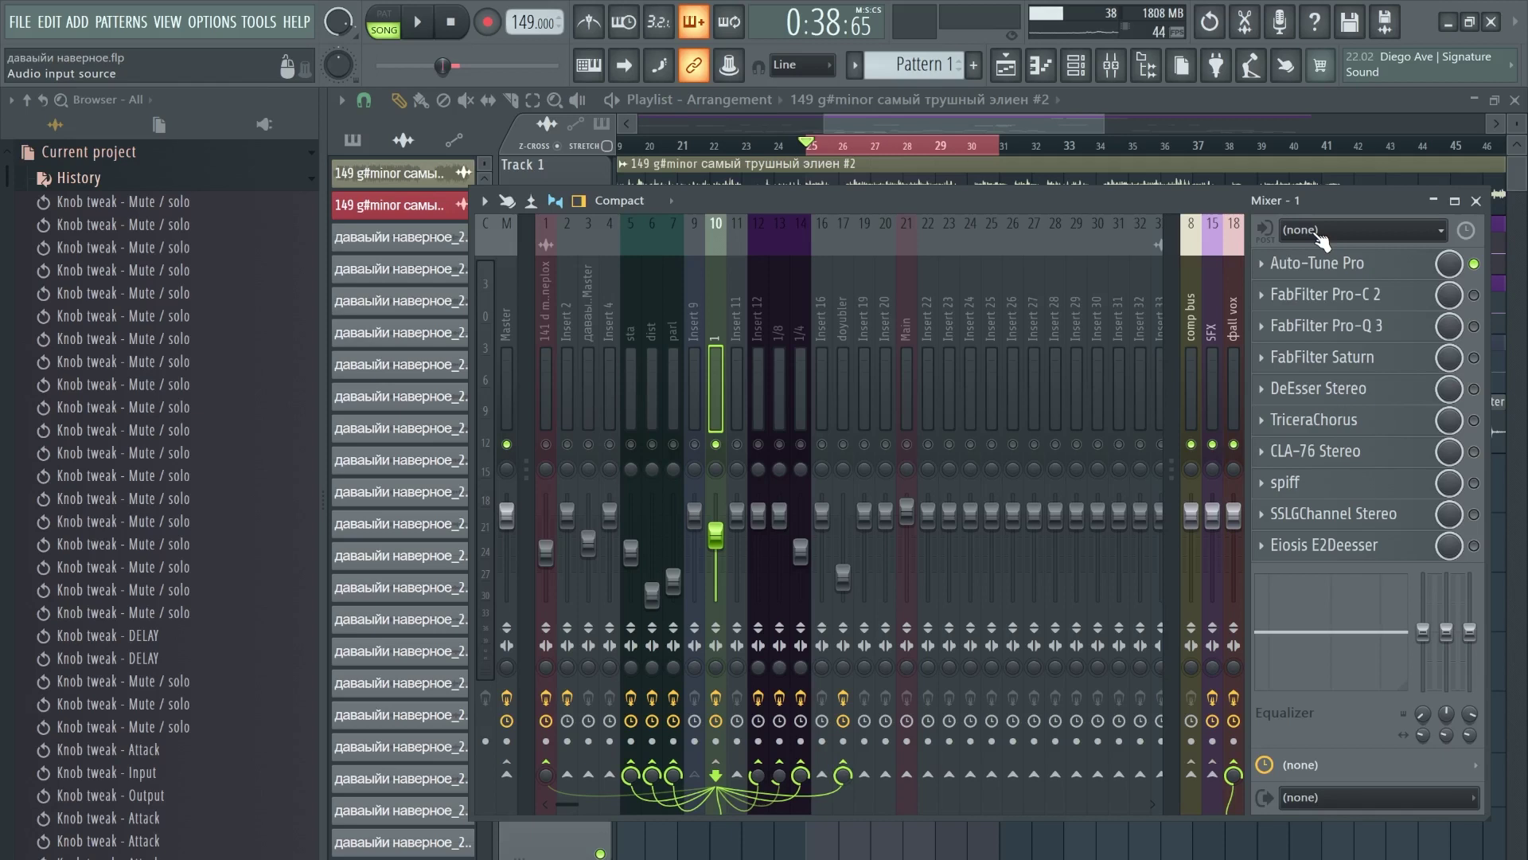
Step: Play the looped section while toggling FabFilter Pro-C 2 on mixer insert 10 to compare, leaving it enabled
{"action": "key", "text": "space"}
{"action": "left_click", "coordinate": [1474, 295]}
{"action": "left_click", "coordinate": [1474, 294]}
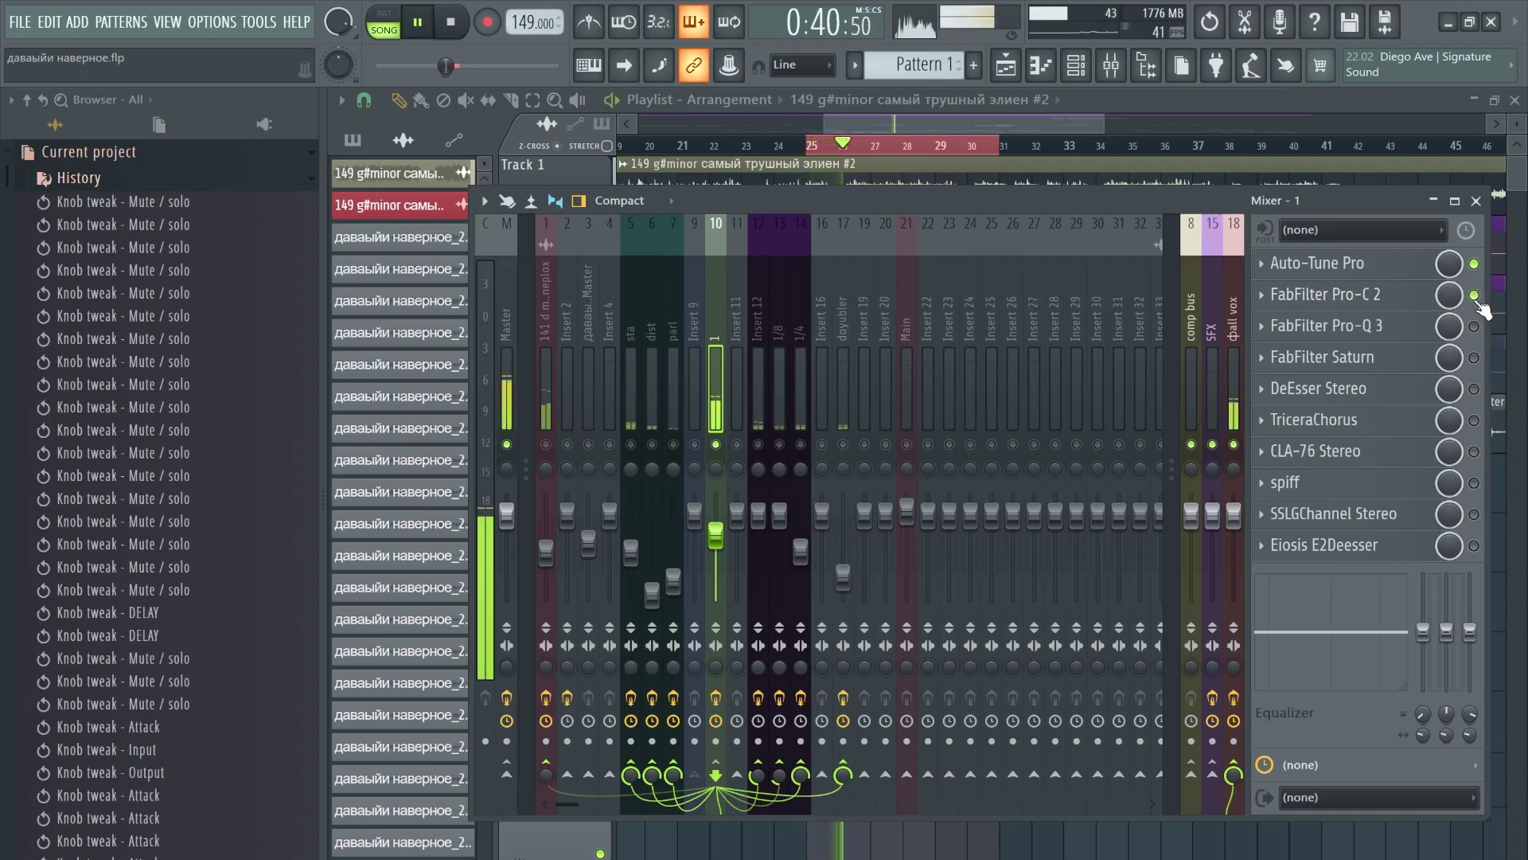
{"action": "left_click", "coordinate": [1475, 295]}
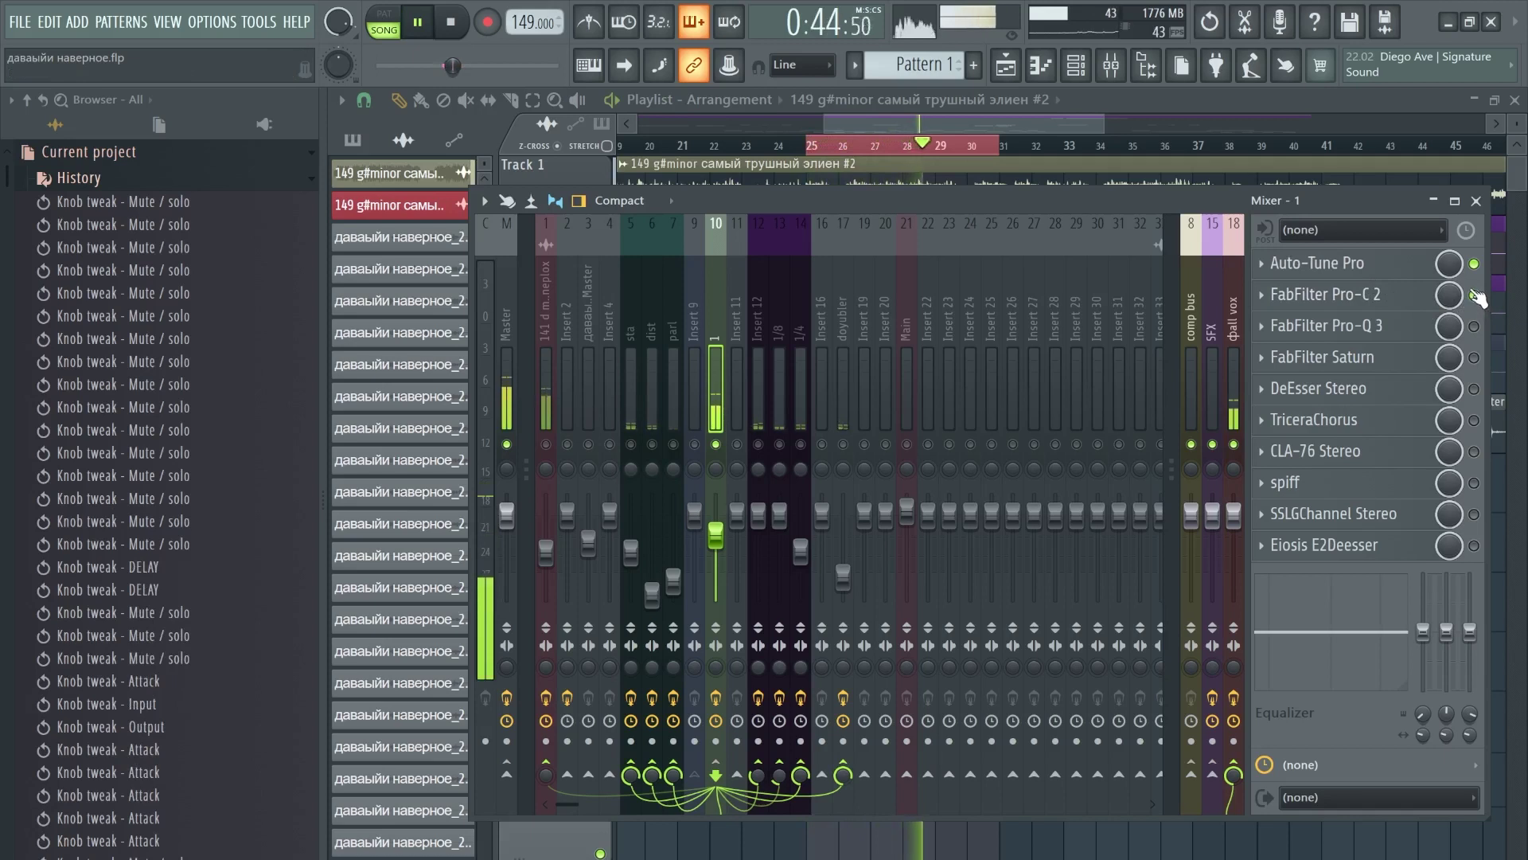
{"action": "key", "text": "space"}
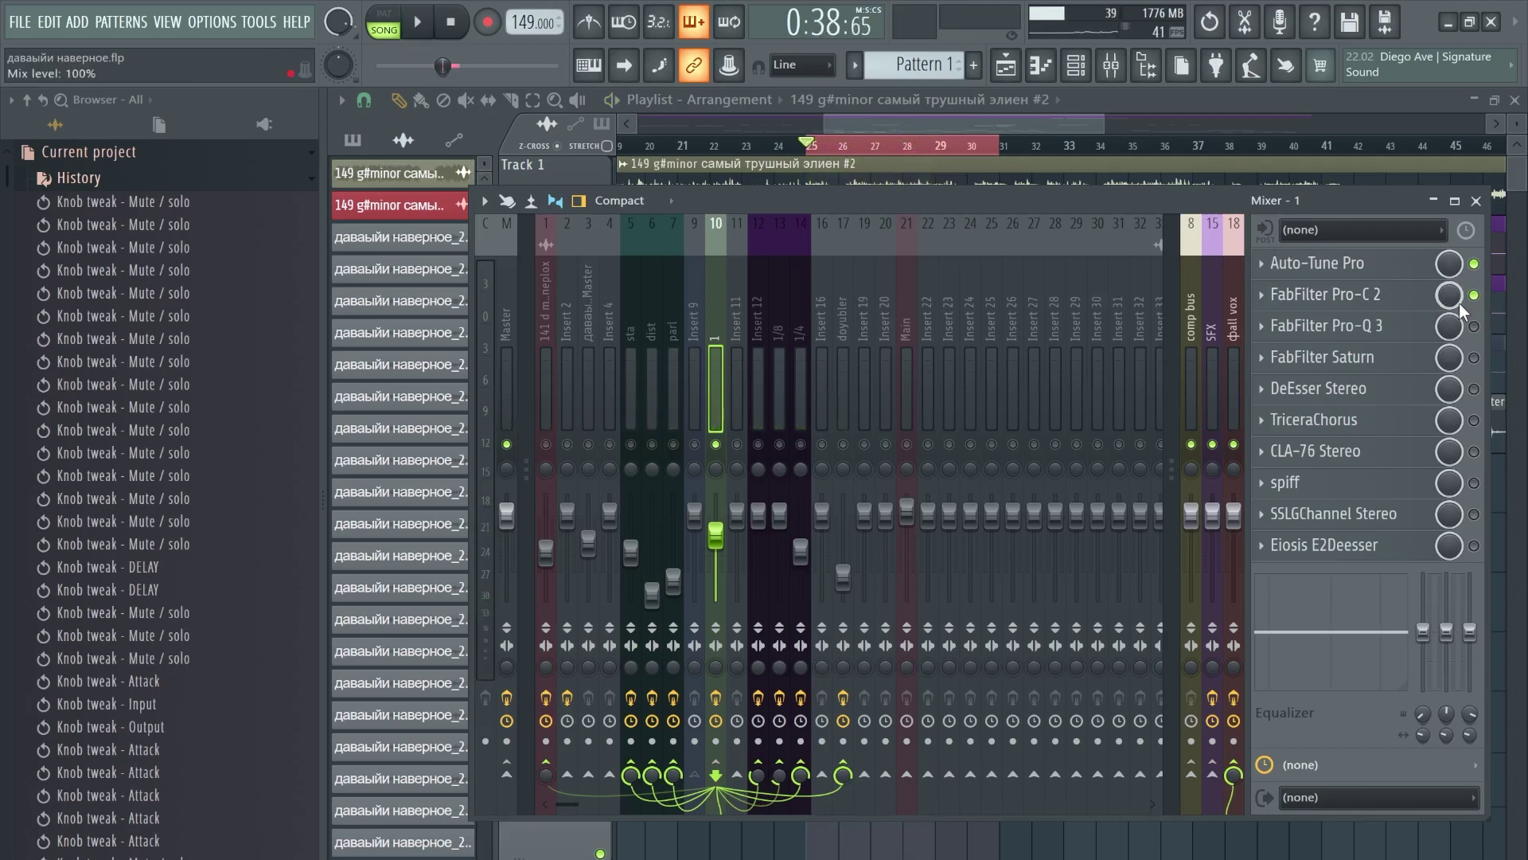
Step: Create a channel volume automation clip for the vocal recording on the Main playlist track
{"action": "left_click_drag", "start_coordinate": [1388, 199], "coordinate": [1381, 303]}
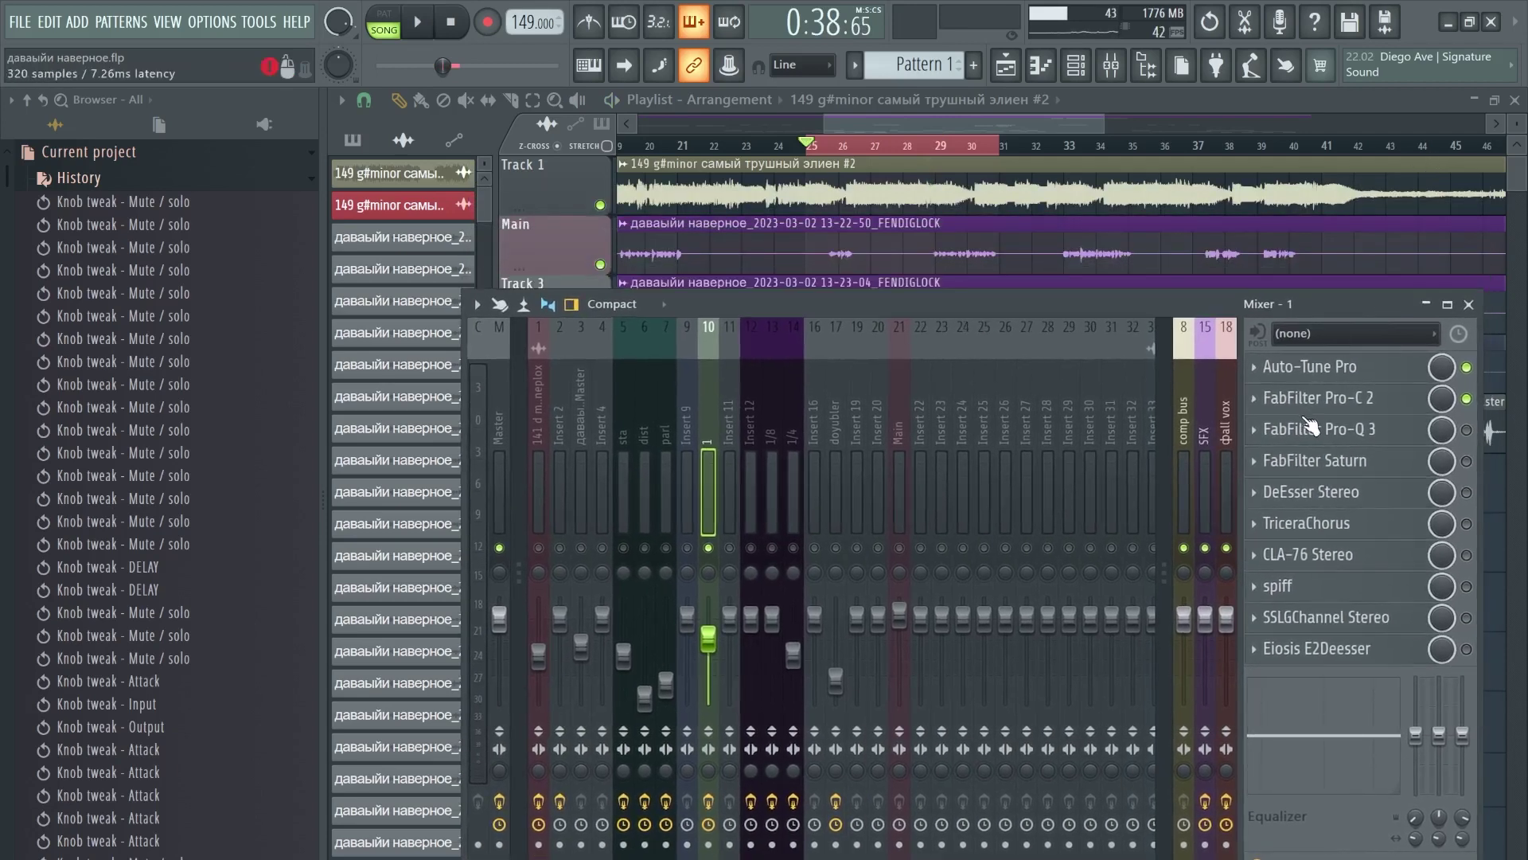
{"action": "scroll", "coordinate": [795, 250], "scroll_direction": "up", "scroll_amount": 3}
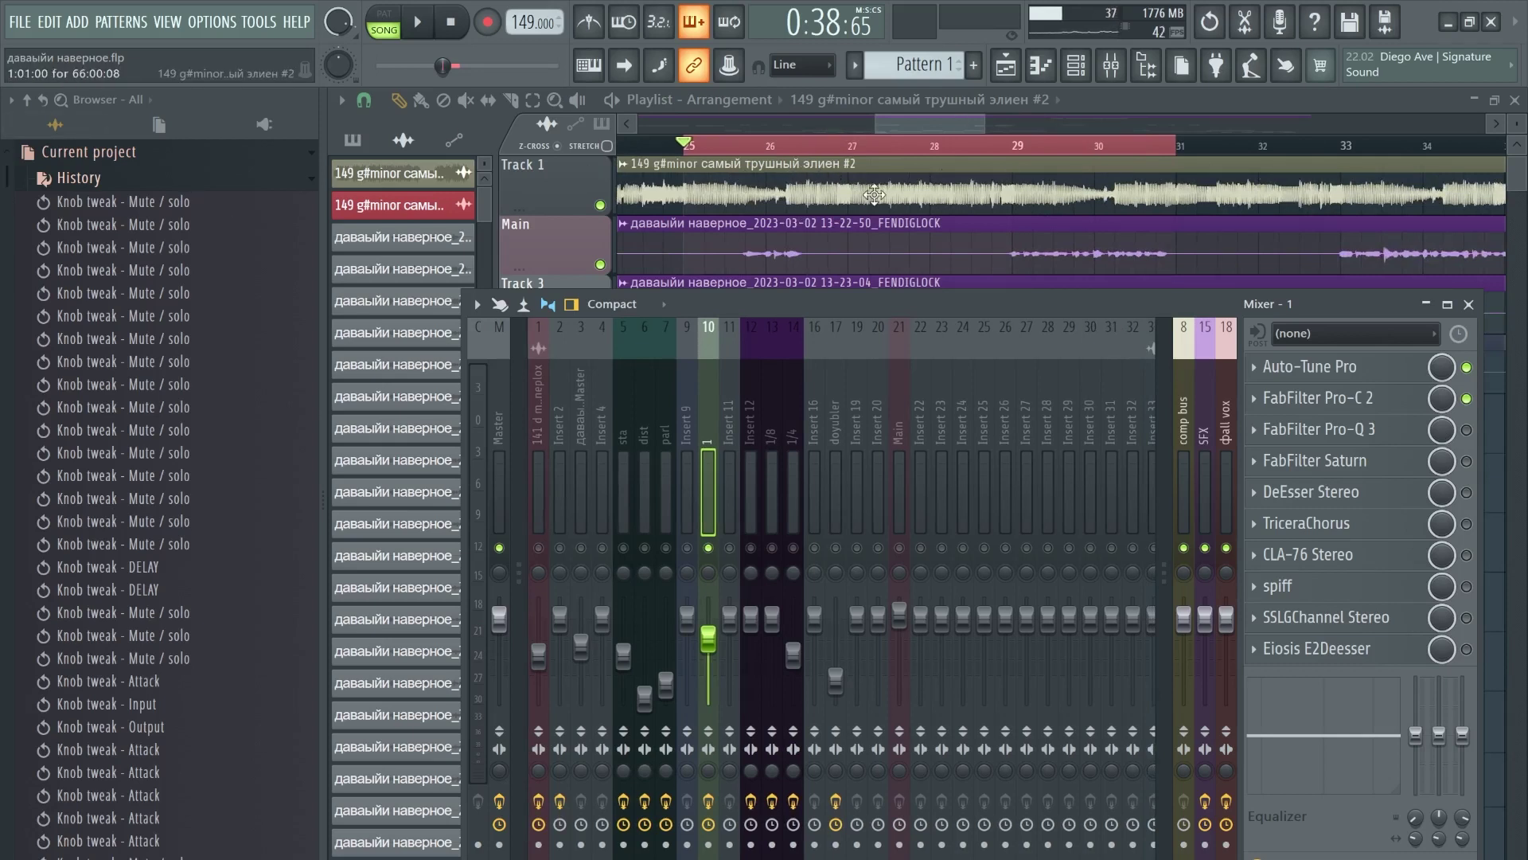
{"action": "double_click", "coordinate": [842, 255]}
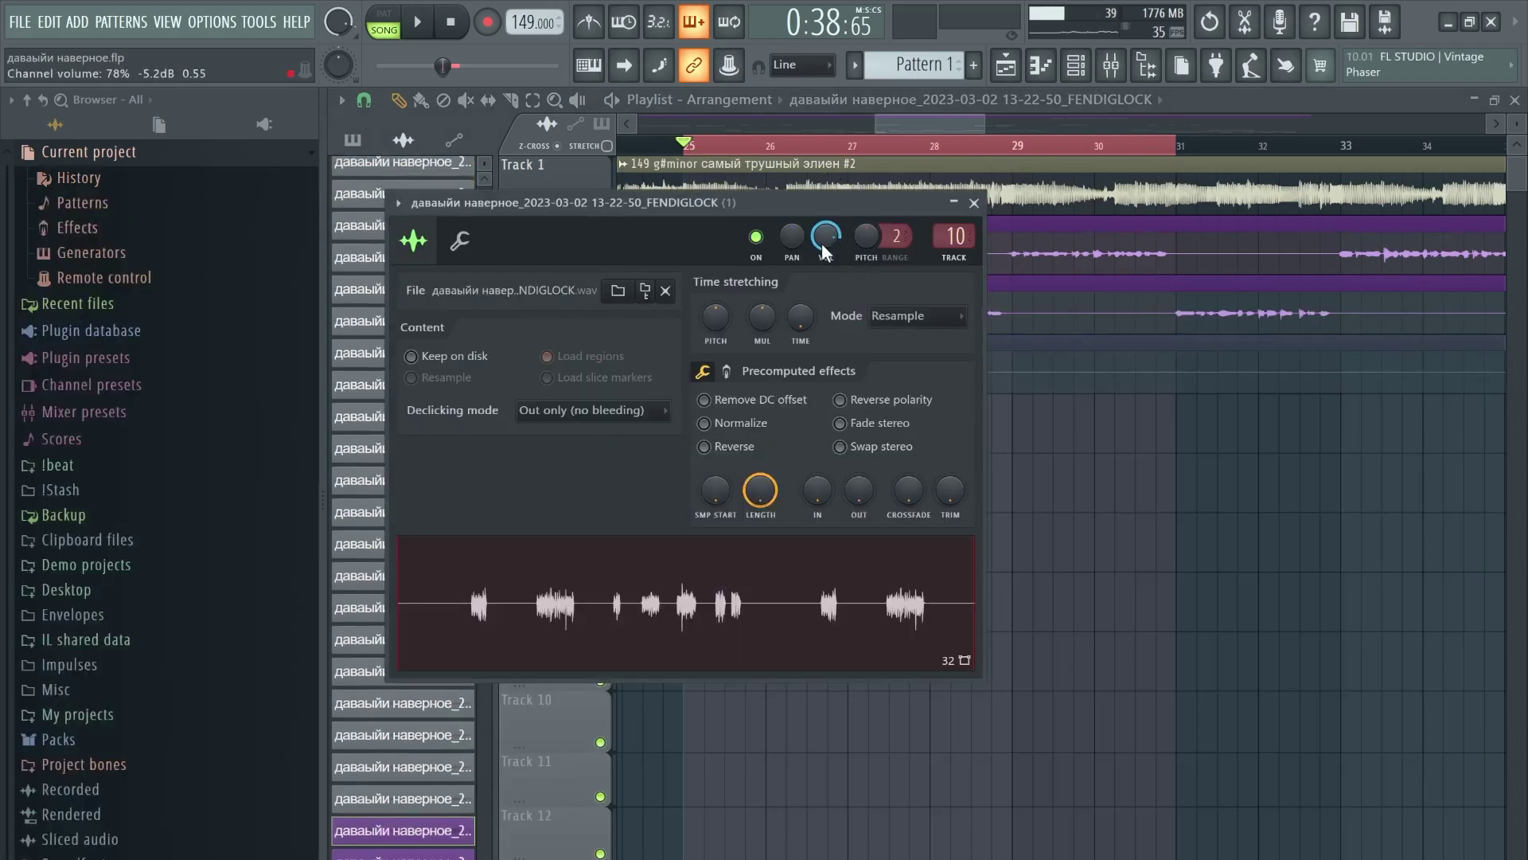
{"action": "right_click", "coordinate": [825, 236]}
{"action": "left_click", "coordinate": [868, 303]}
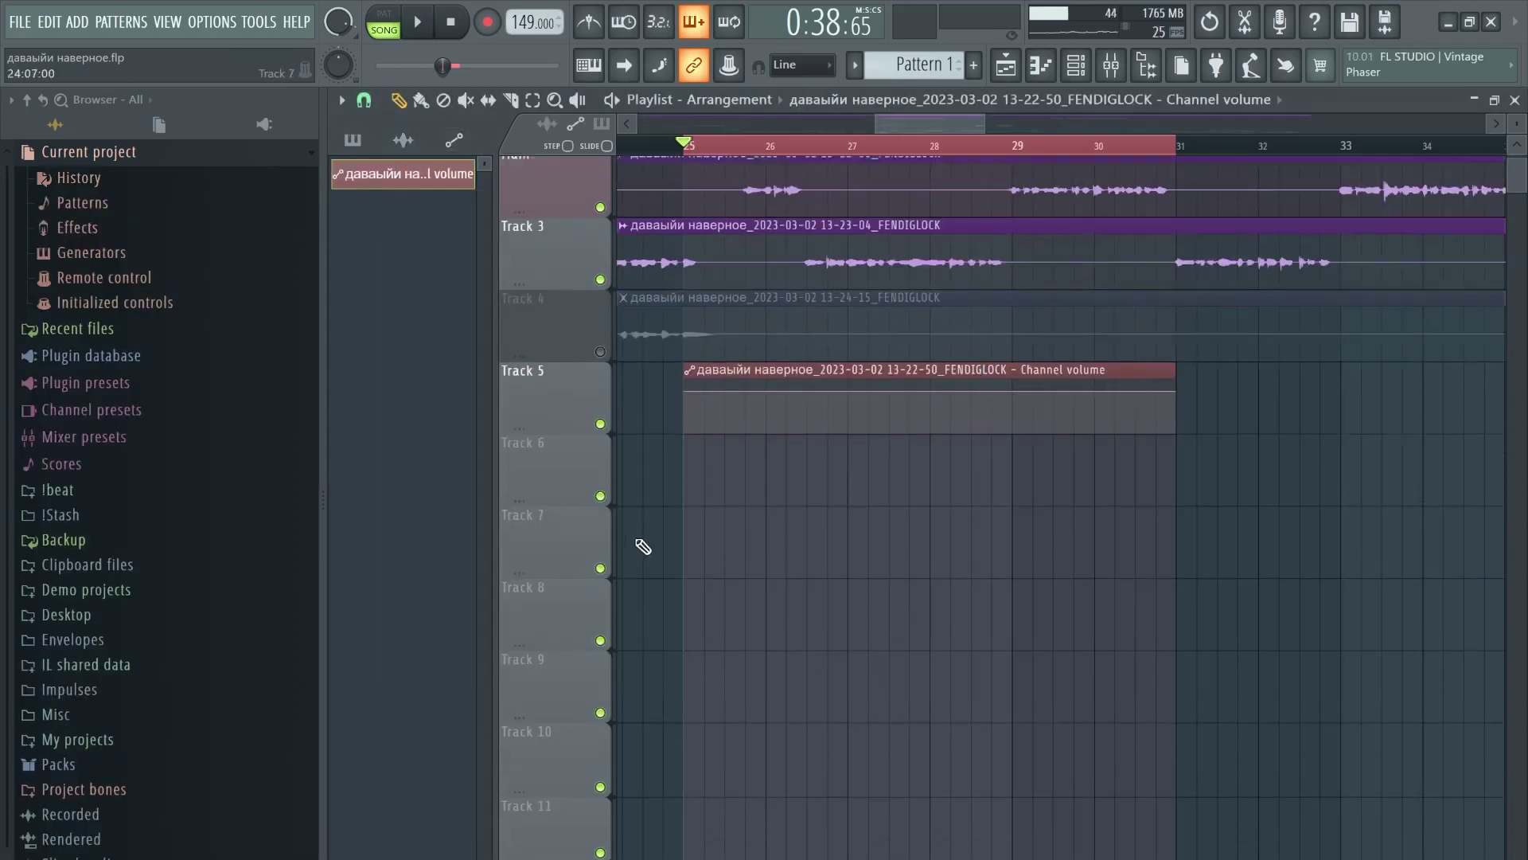
Step: Try shaping a short volume dip in the Track 5 automation clip just before bar 26, and undo the added points
{"action": "scroll", "coordinate": [669, 422], "scroll_direction": "up", "scroll_amount": 5}
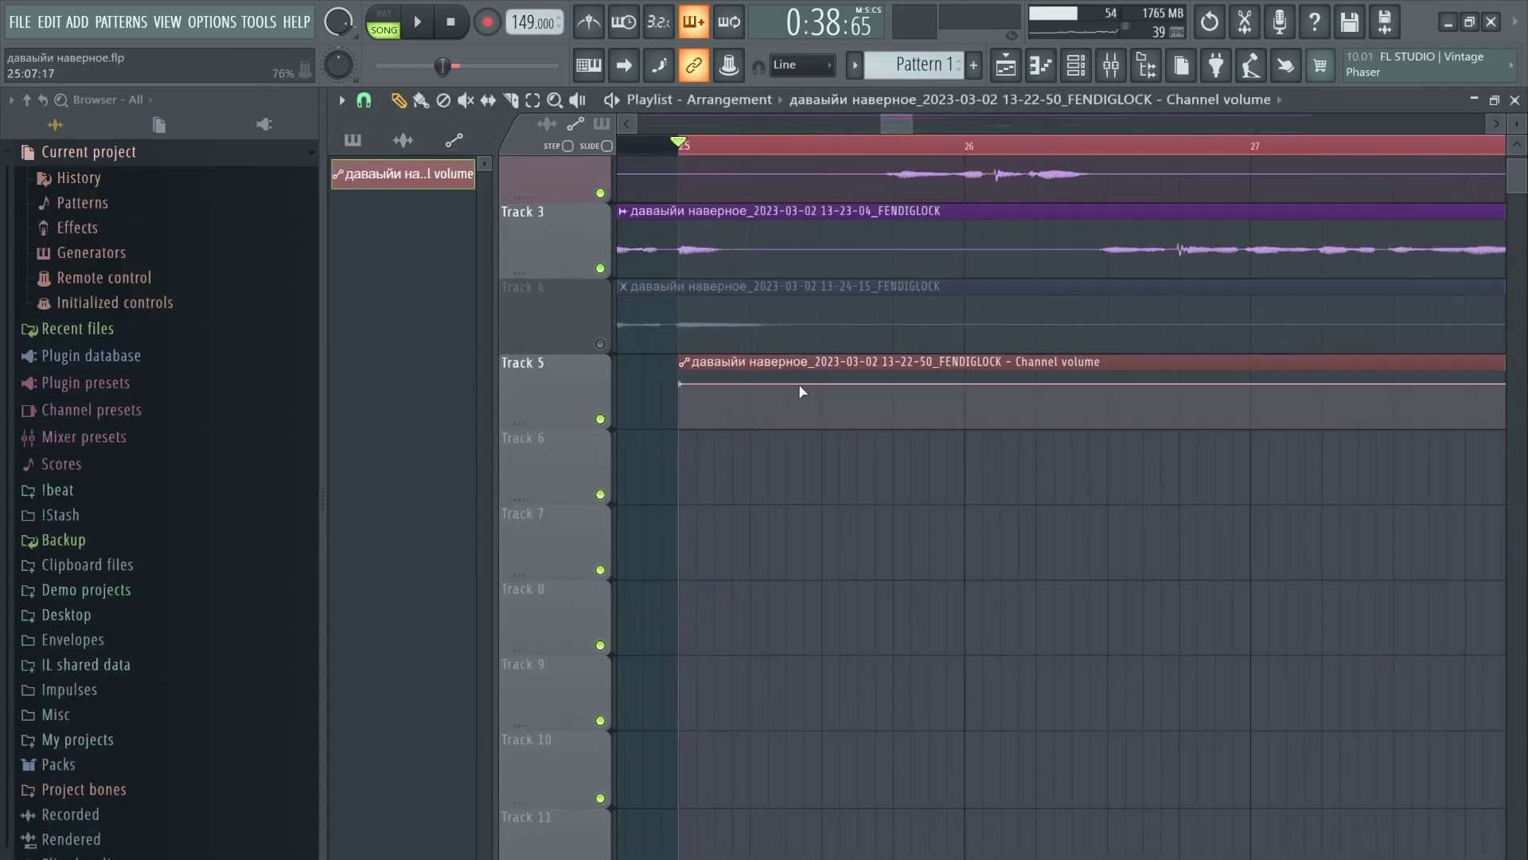
{"action": "scroll", "coordinate": [915, 378], "scroll_direction": "up", "scroll_amount": 1}
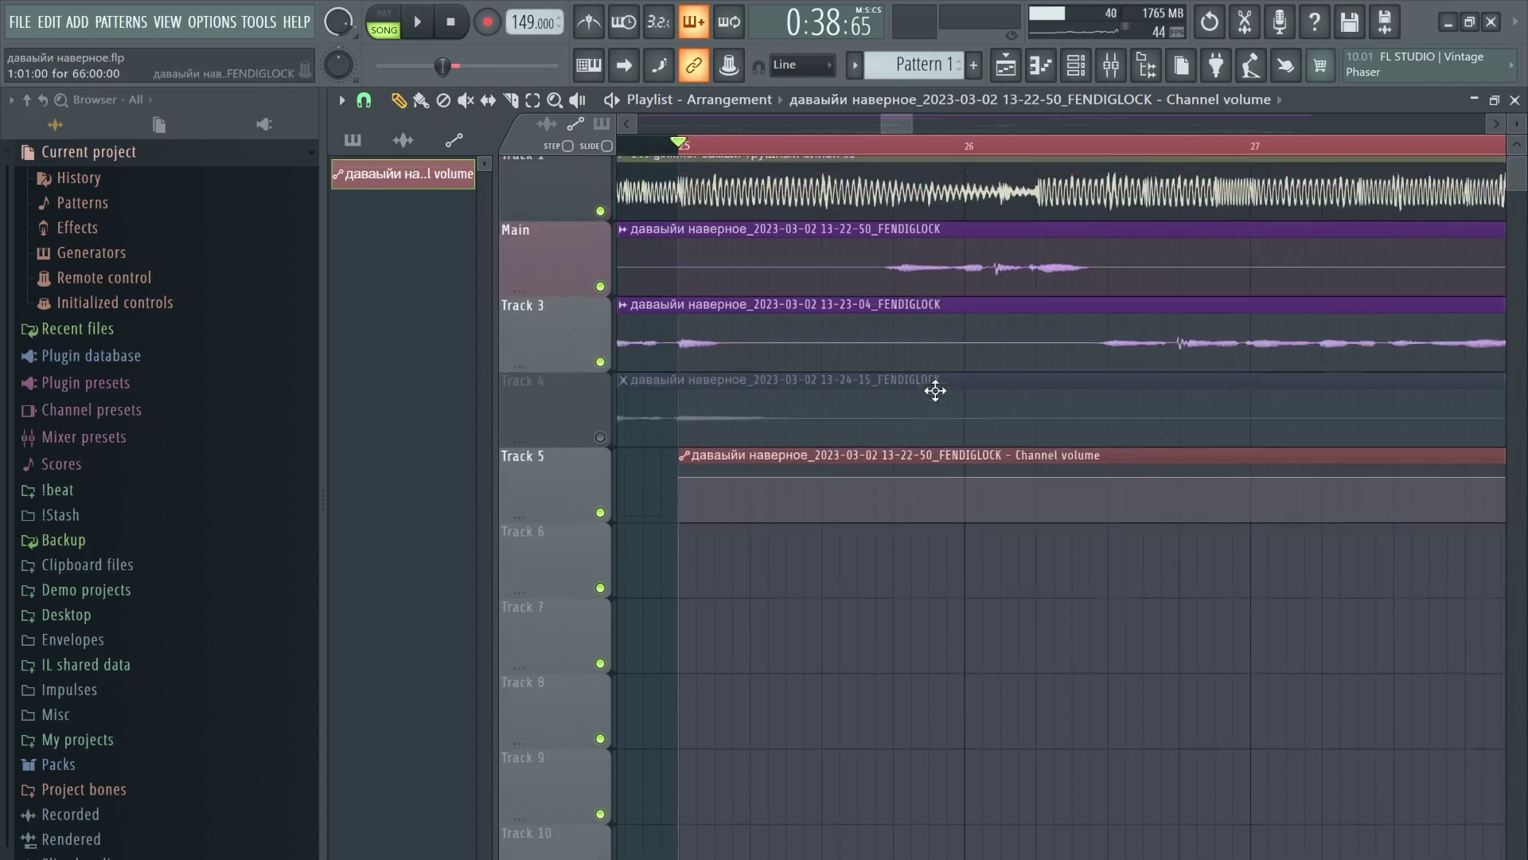
{"action": "scroll", "coordinate": [852, 398], "scroll_direction": "up", "scroll_amount": 2}
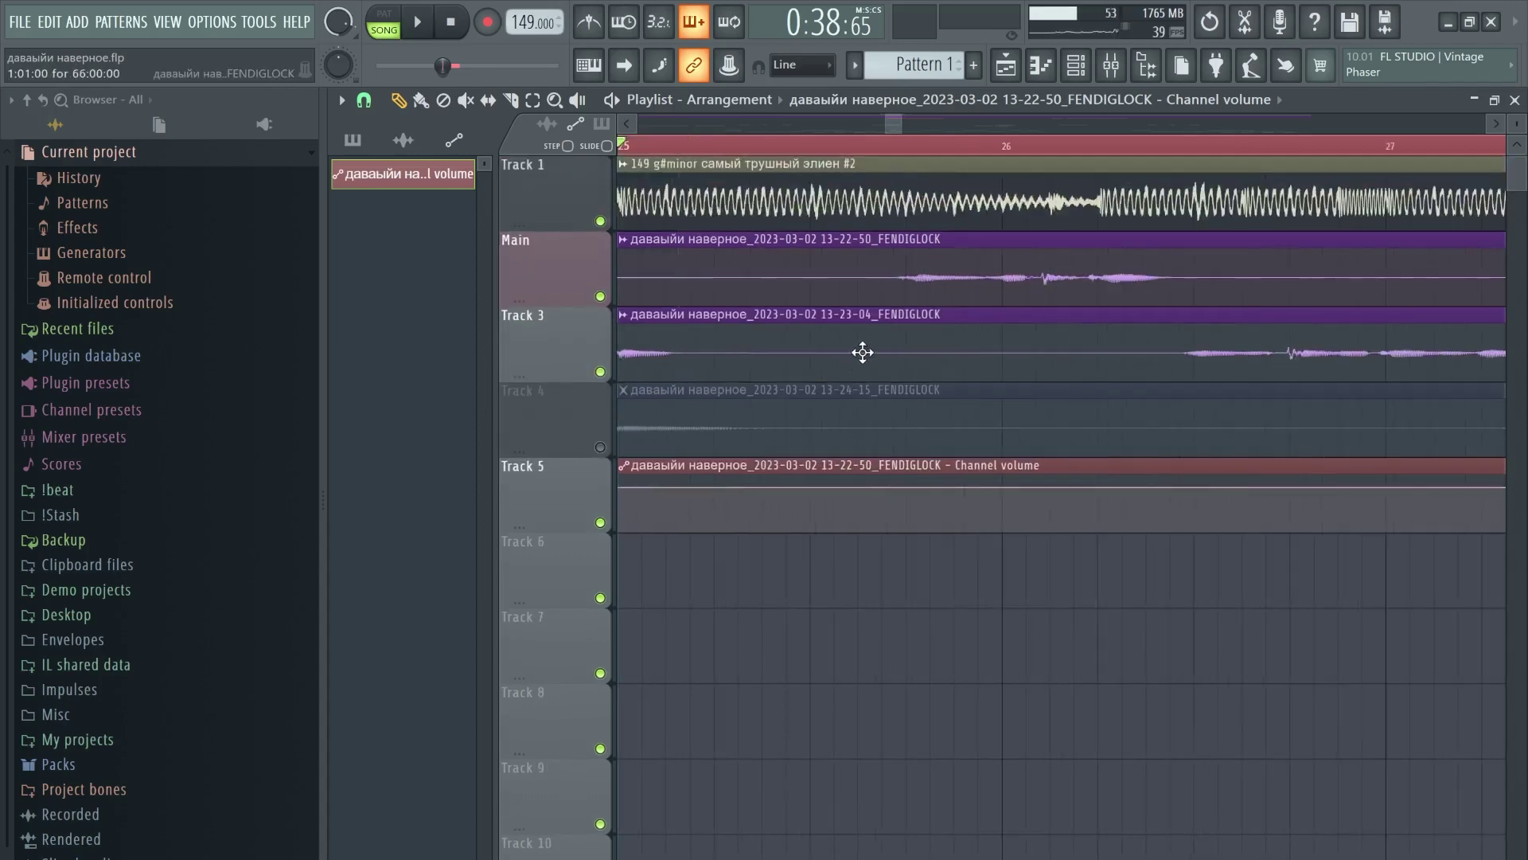
{"action": "left_click_drag", "start_coordinate": [891, 145], "coordinate": [924, 146]}
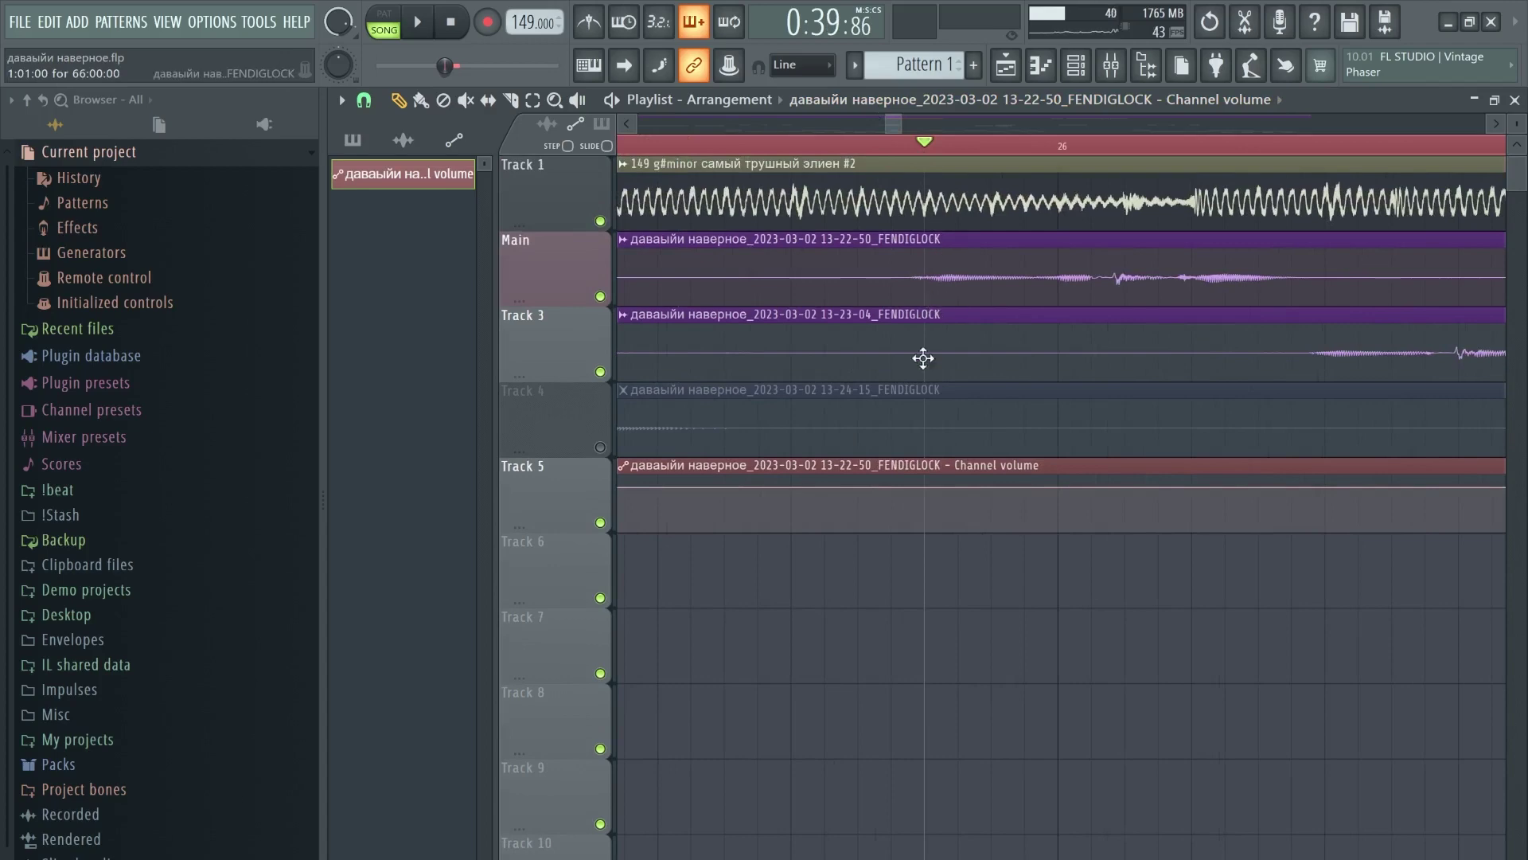
{"action": "right_click", "coordinate": [922, 494]}
{"action": "right_click", "coordinate": [993, 504]}
{"action": "right_click", "coordinate": [1026, 492]}
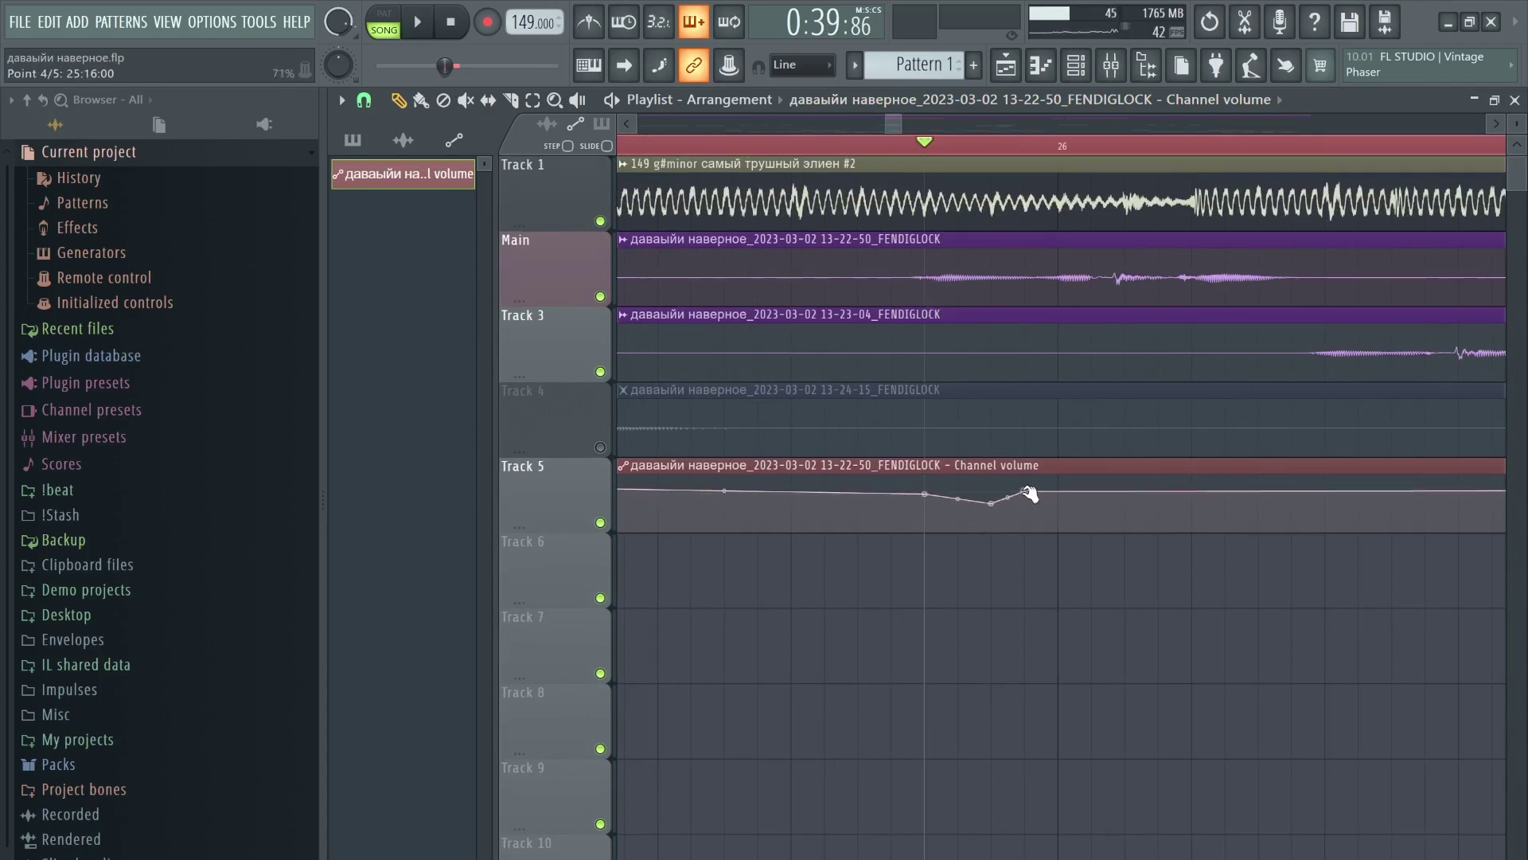
{"action": "key", "text": "ctrl+alt+z"}
{"action": "key", "text": "ctrl+alt+z"}
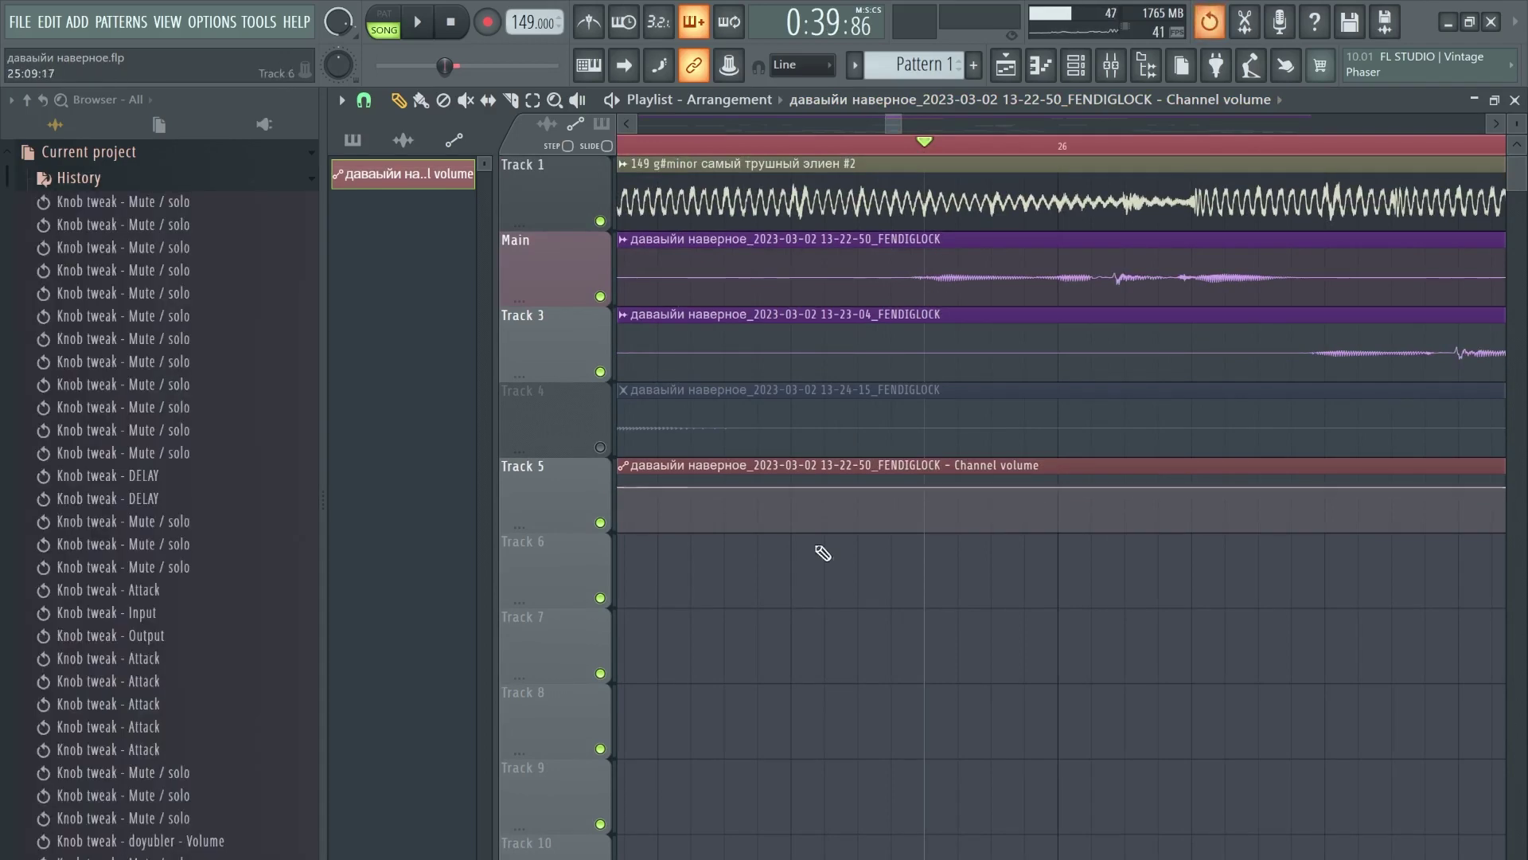
Step: Reopen the mixer and enable FabFilter Pro-Q 3 on insert 10 while the looped section plays
{"action": "scroll", "coordinate": [771, 551], "scroll_direction": "down", "scroll_amount": 2}
{"action": "scroll", "coordinate": [771, 551], "scroll_direction": "down", "scroll_amount": 2}
{"action": "key", "text": "F9"}
{"action": "key", "text": "space"}
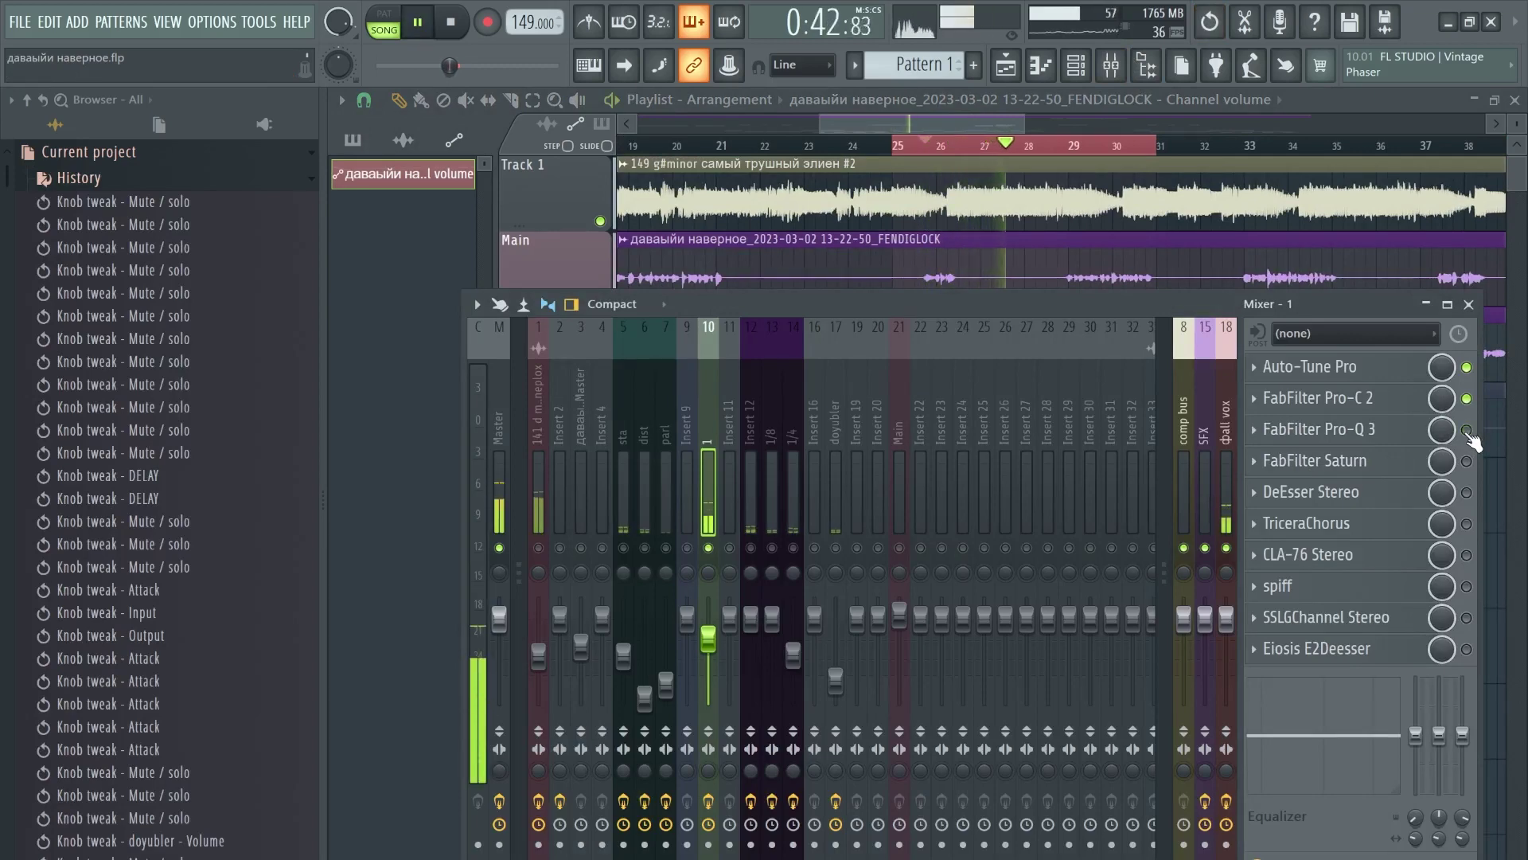
{"action": "left_click", "coordinate": [1467, 430]}
{"action": "left_click_drag", "start_coordinate": [1122, 304], "coordinate": [1100, 261]}
{"action": "key", "text": "space"}
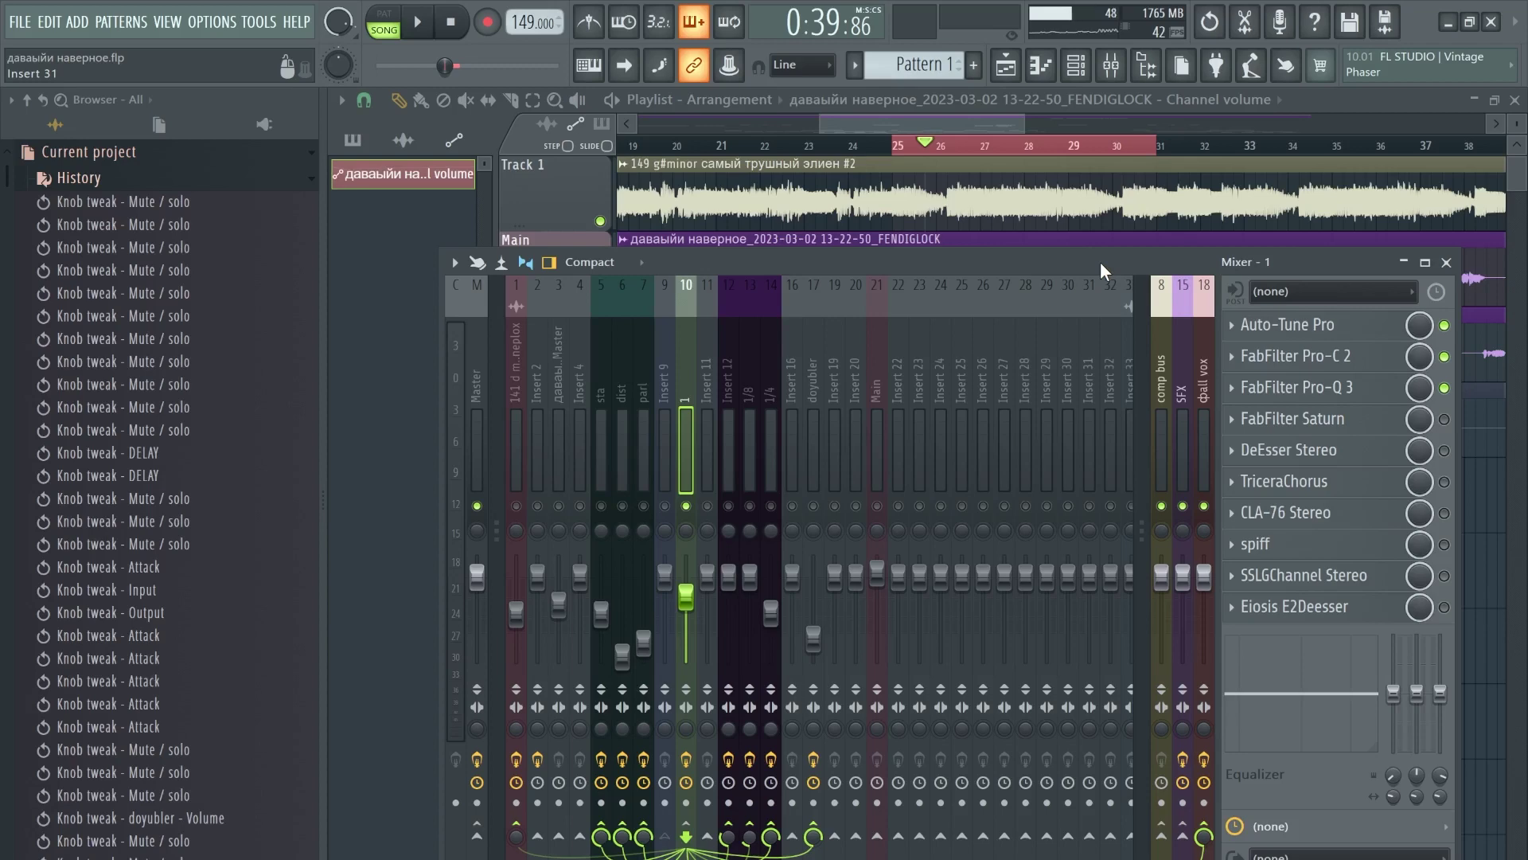
Step: Open FabFilter Pro-Q 3 and examine its vocal EQ curve and spectrum during playback
{"action": "left_click", "coordinate": [1313, 388]}
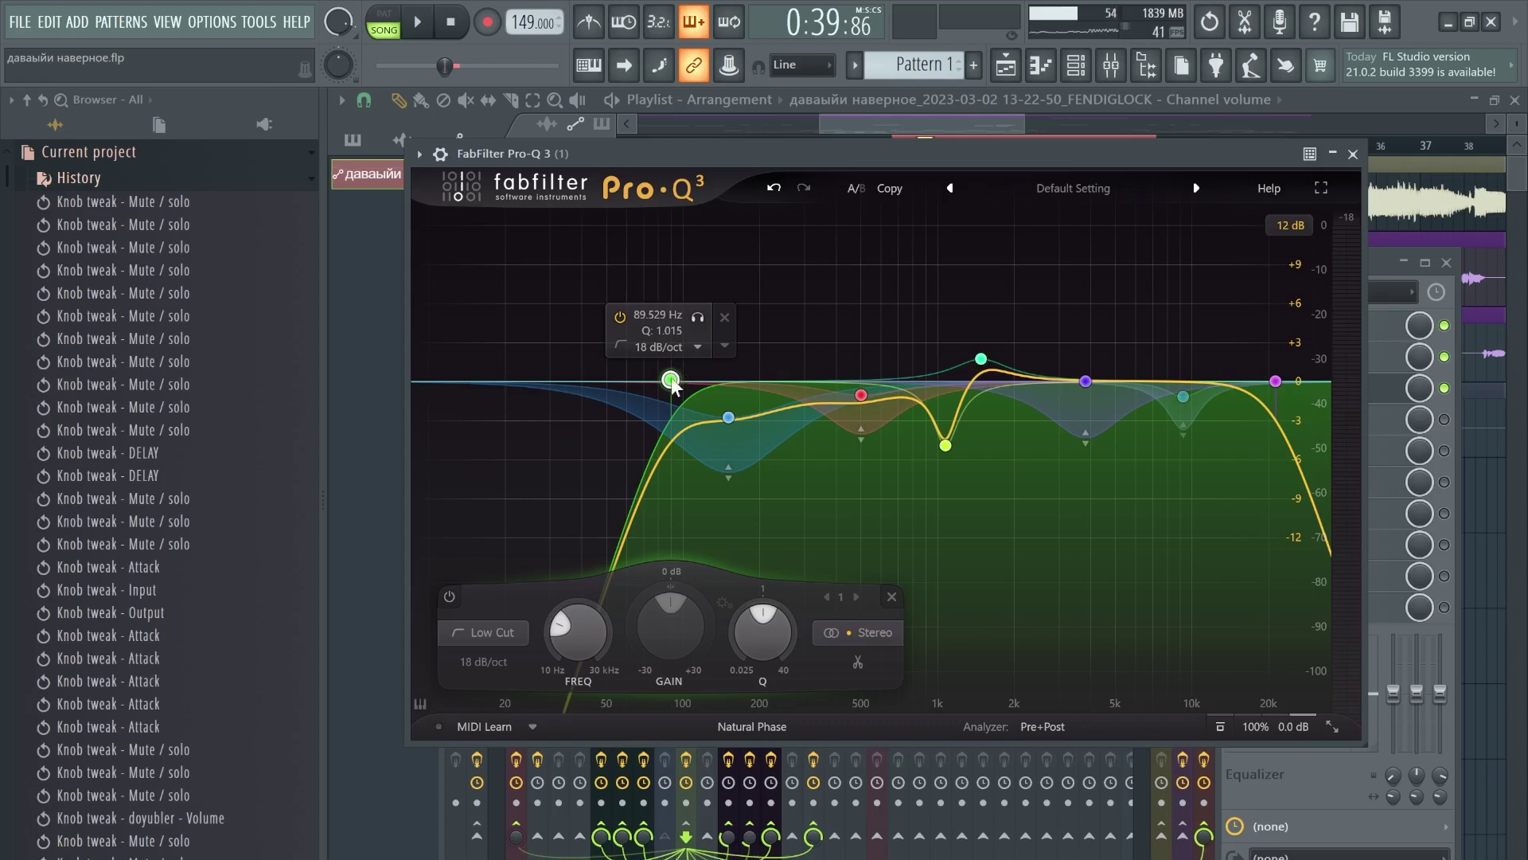
{"action": "key", "text": "space"}
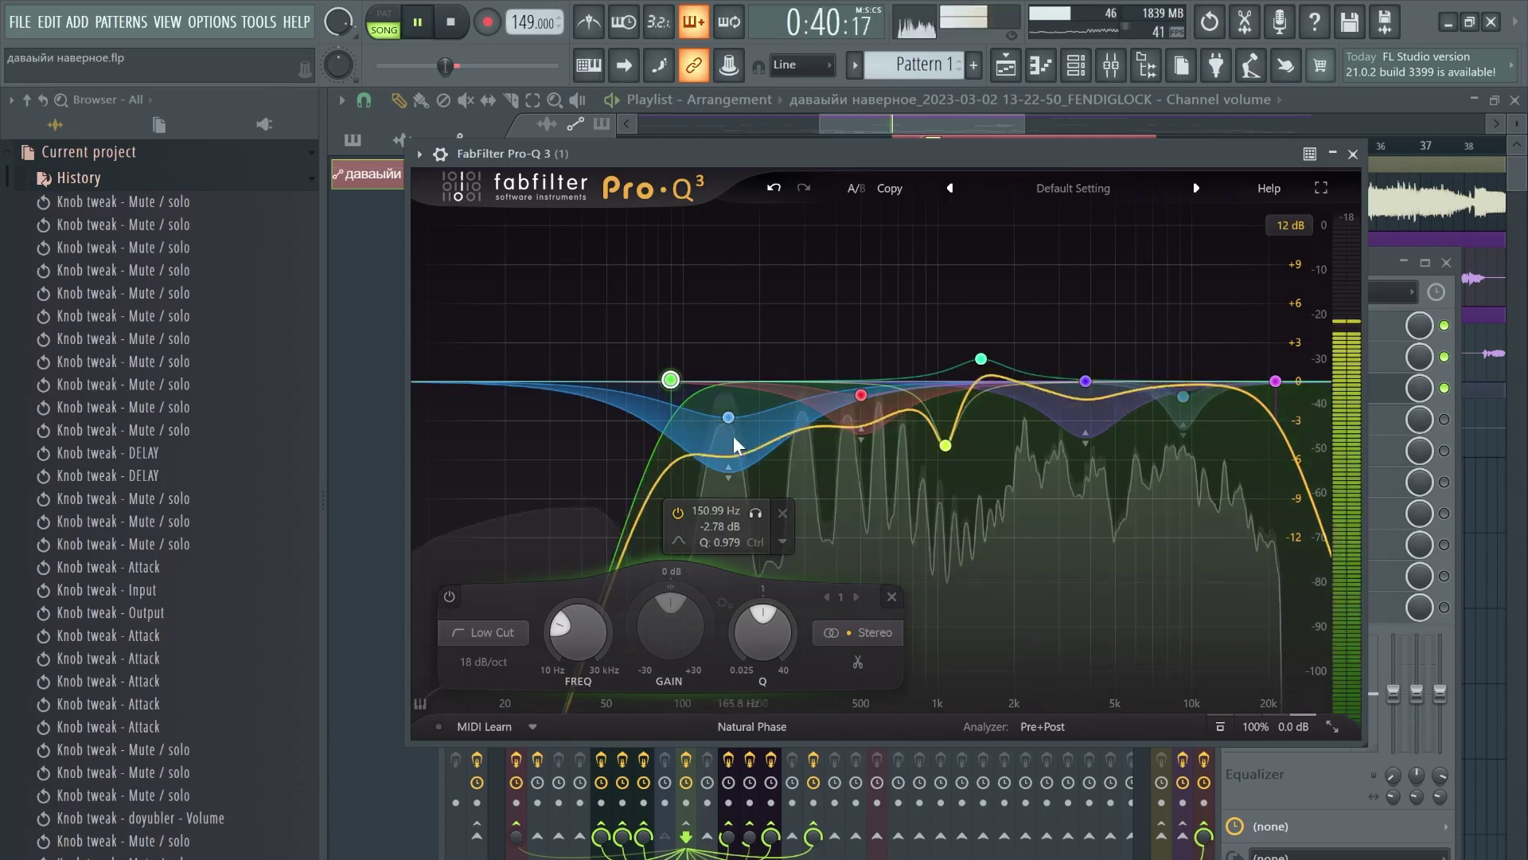
{"action": "key", "text": "space"}
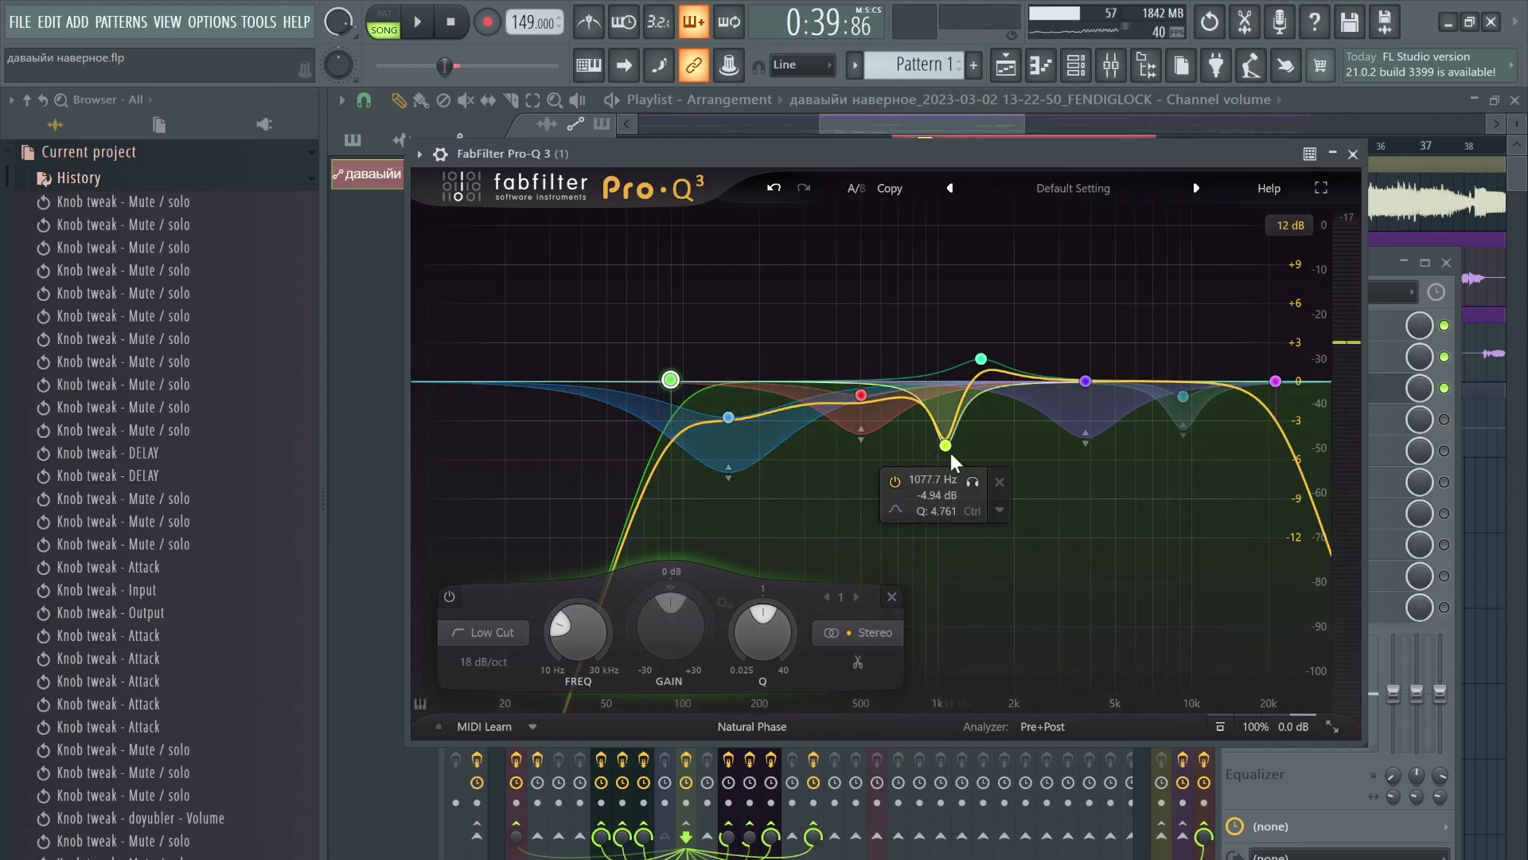
{"action": "key", "text": "Escape"}
Step: Play the loop while toggling FabFilter Saturn on insert 10 to compare, leaving it enabled
{"action": "key", "text": "space"}
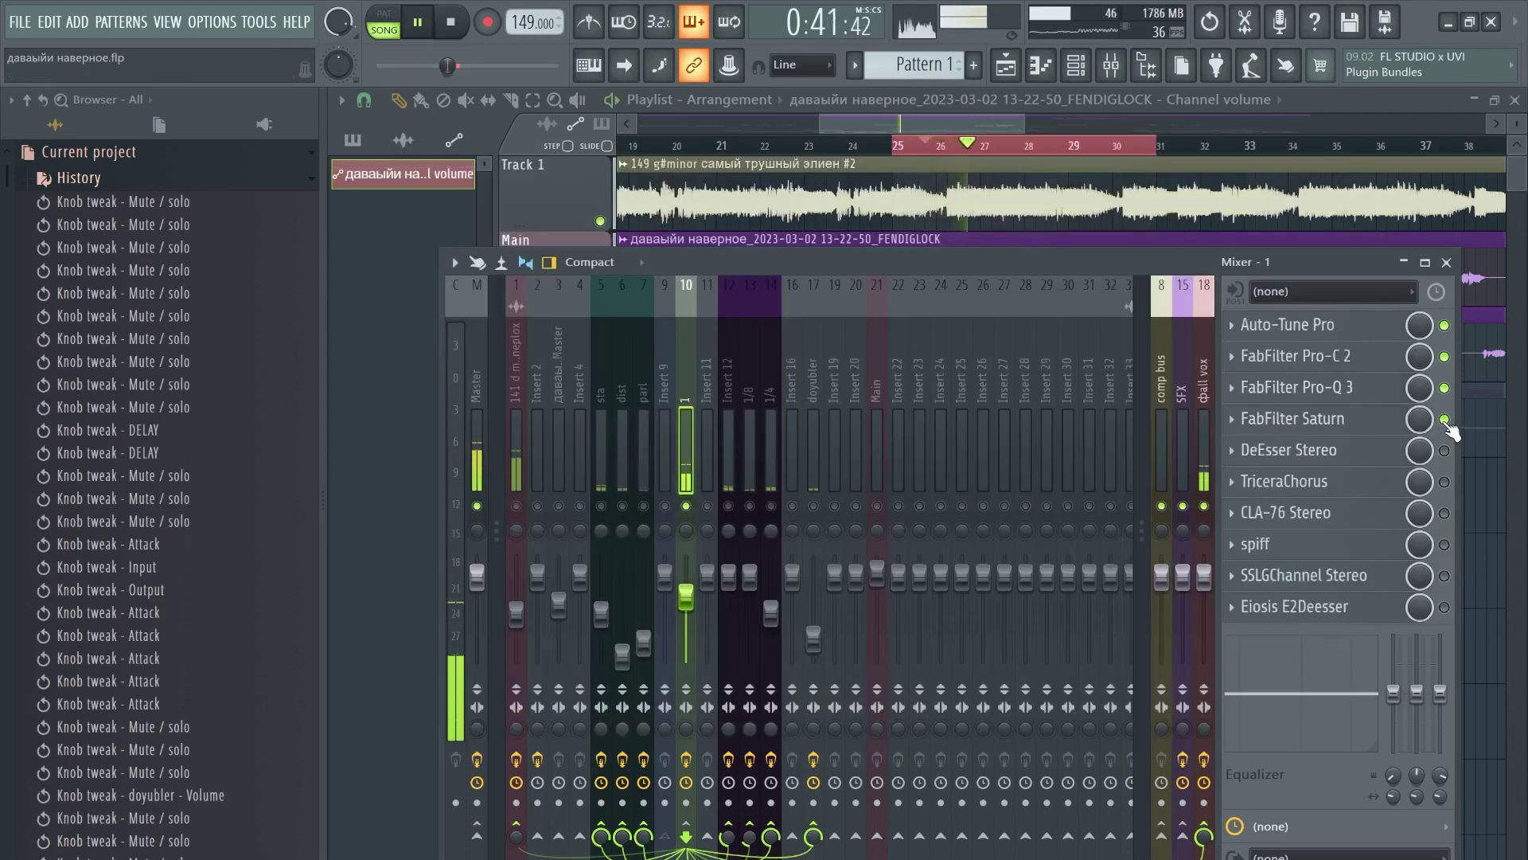
{"action": "left_click", "coordinate": [1444, 421]}
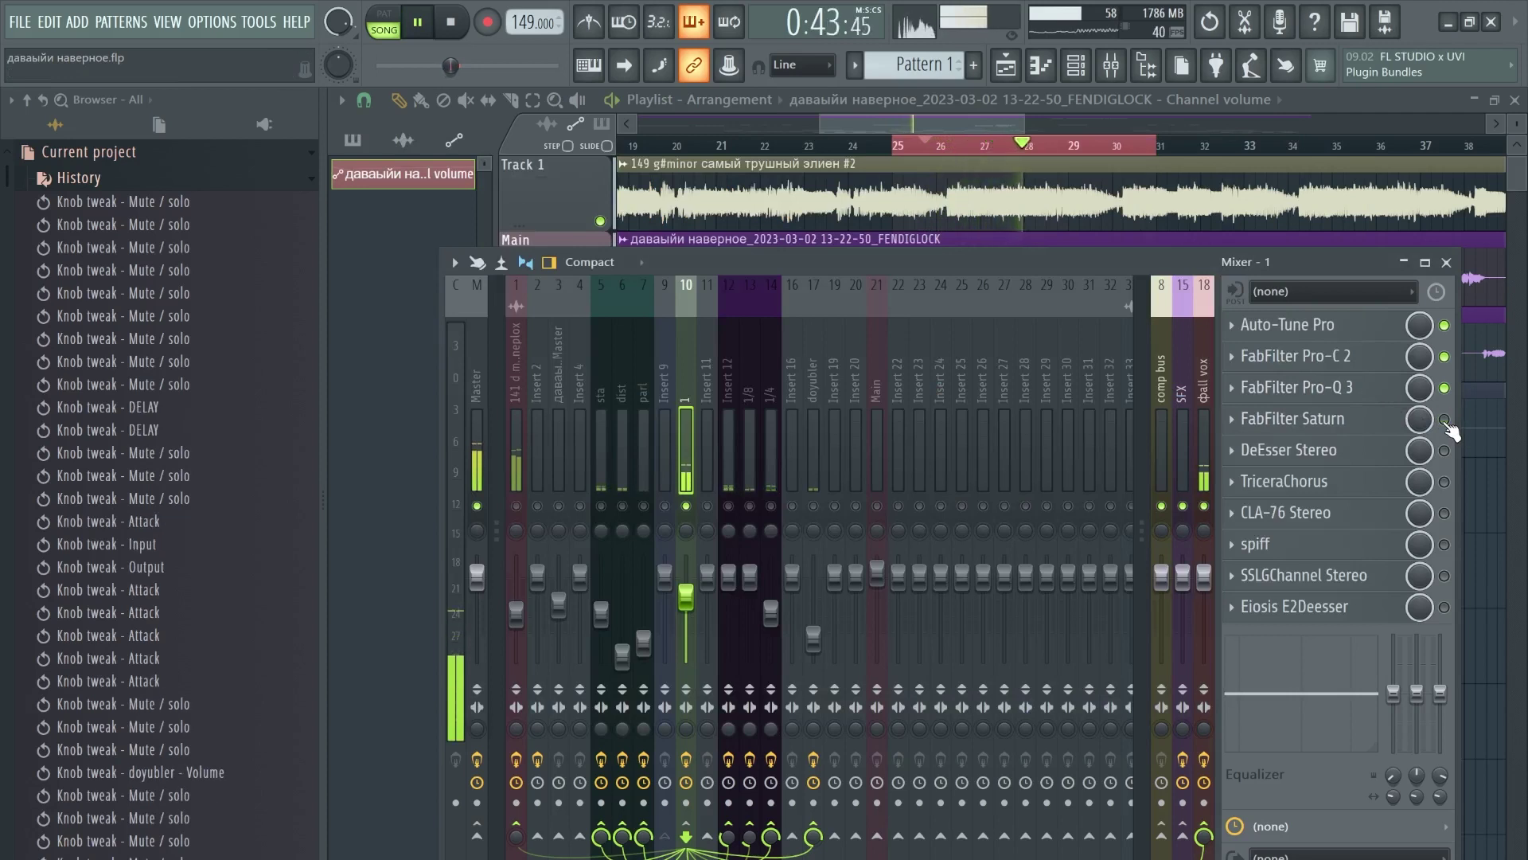
{"action": "left_click", "coordinate": [1445, 421]}
{"action": "key", "text": "space"}
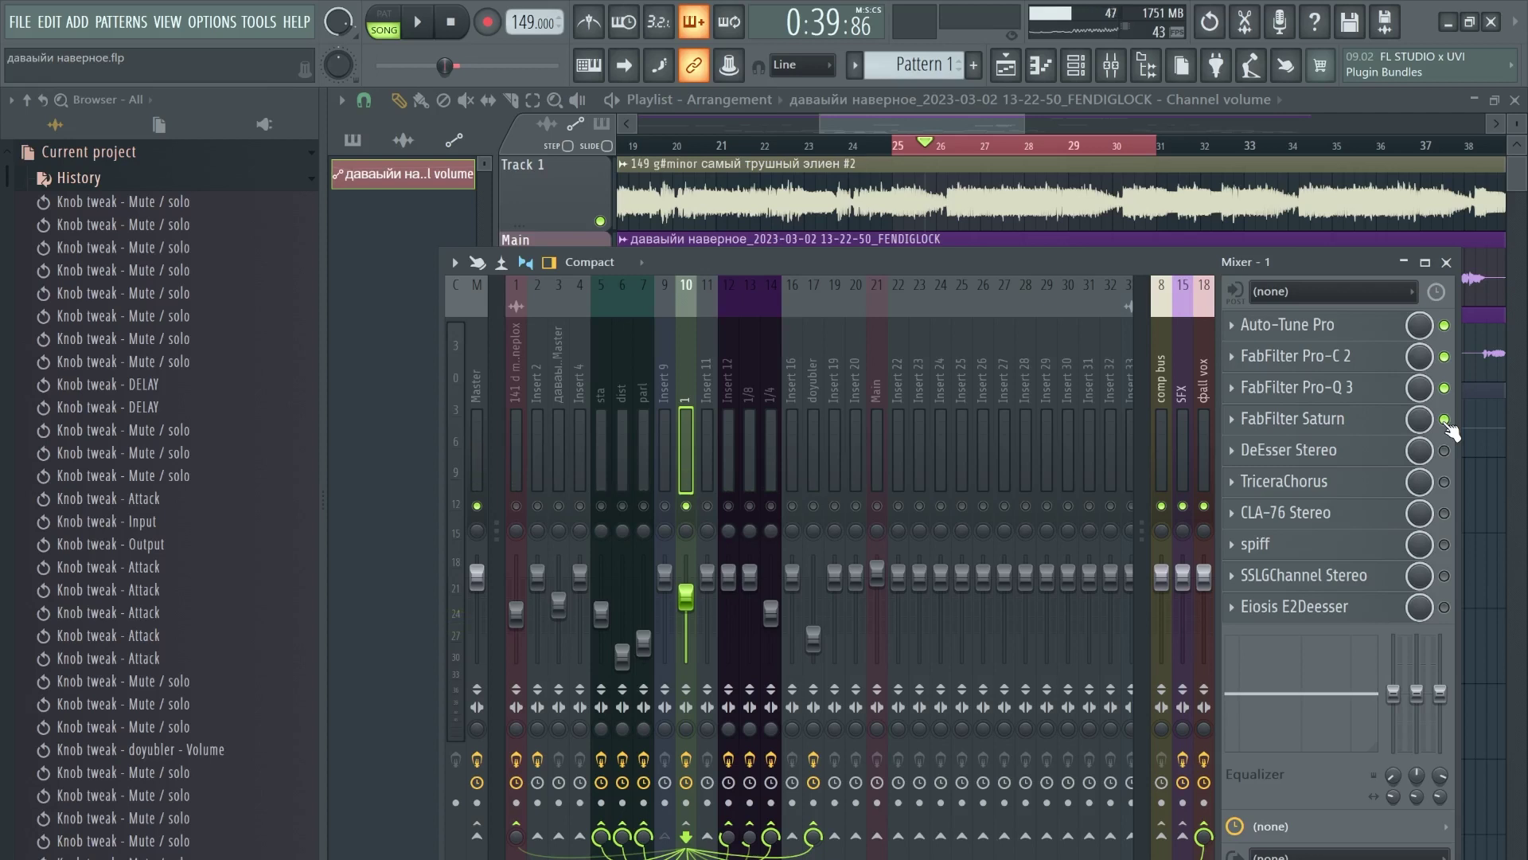
Step: Enable DeEsser Stereo on insert 10 and compare the loop with and without it, leaving it enabled
{"action": "left_click", "coordinate": [1445, 450]}
{"action": "key", "text": "space"}
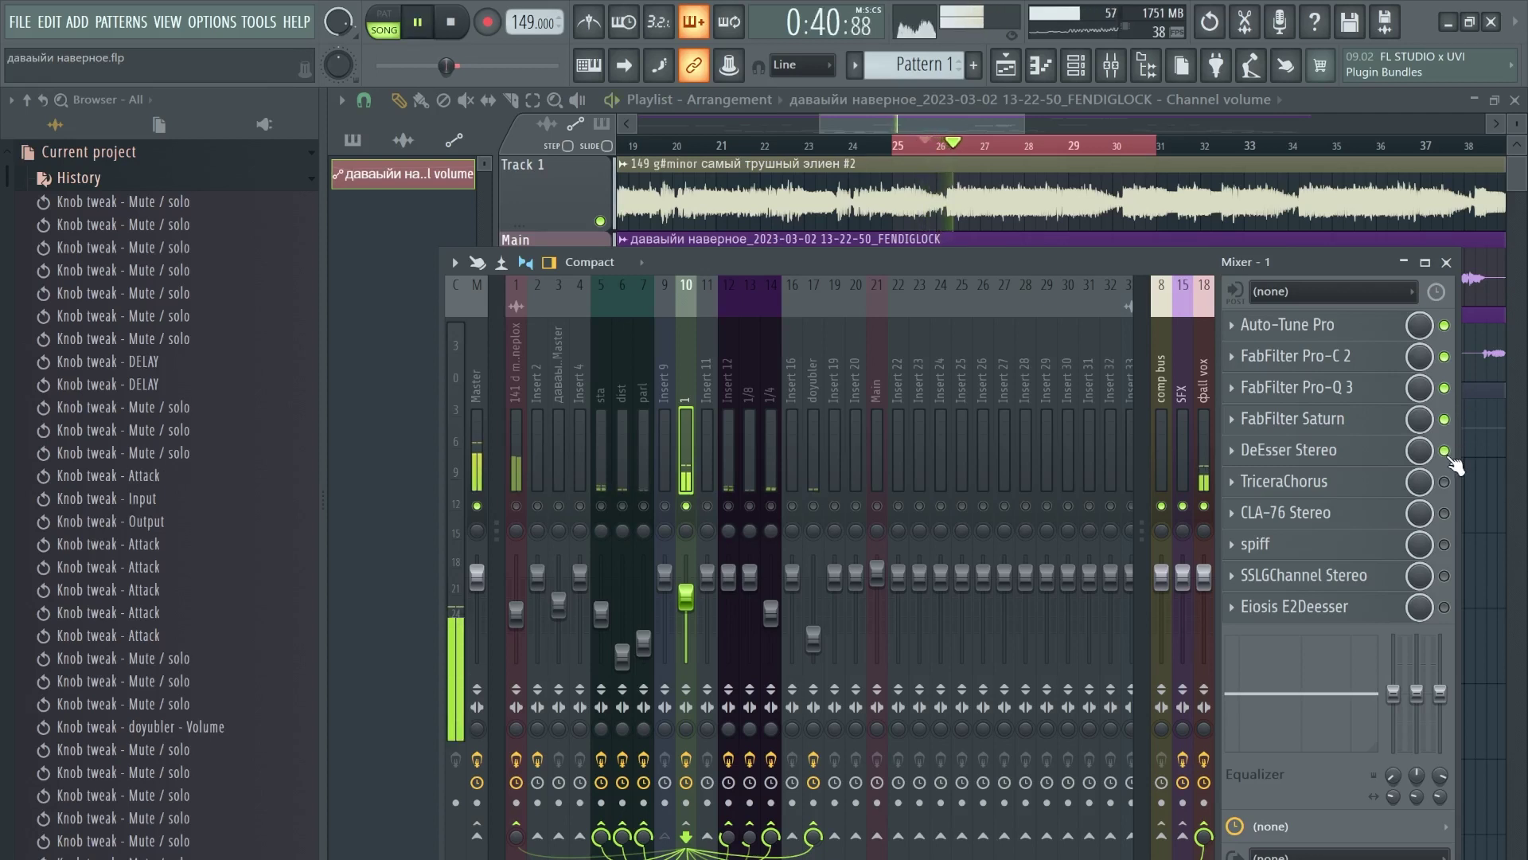
{"action": "left_click", "coordinate": [1445, 451]}
{"action": "left_click", "coordinate": [1445, 452]}
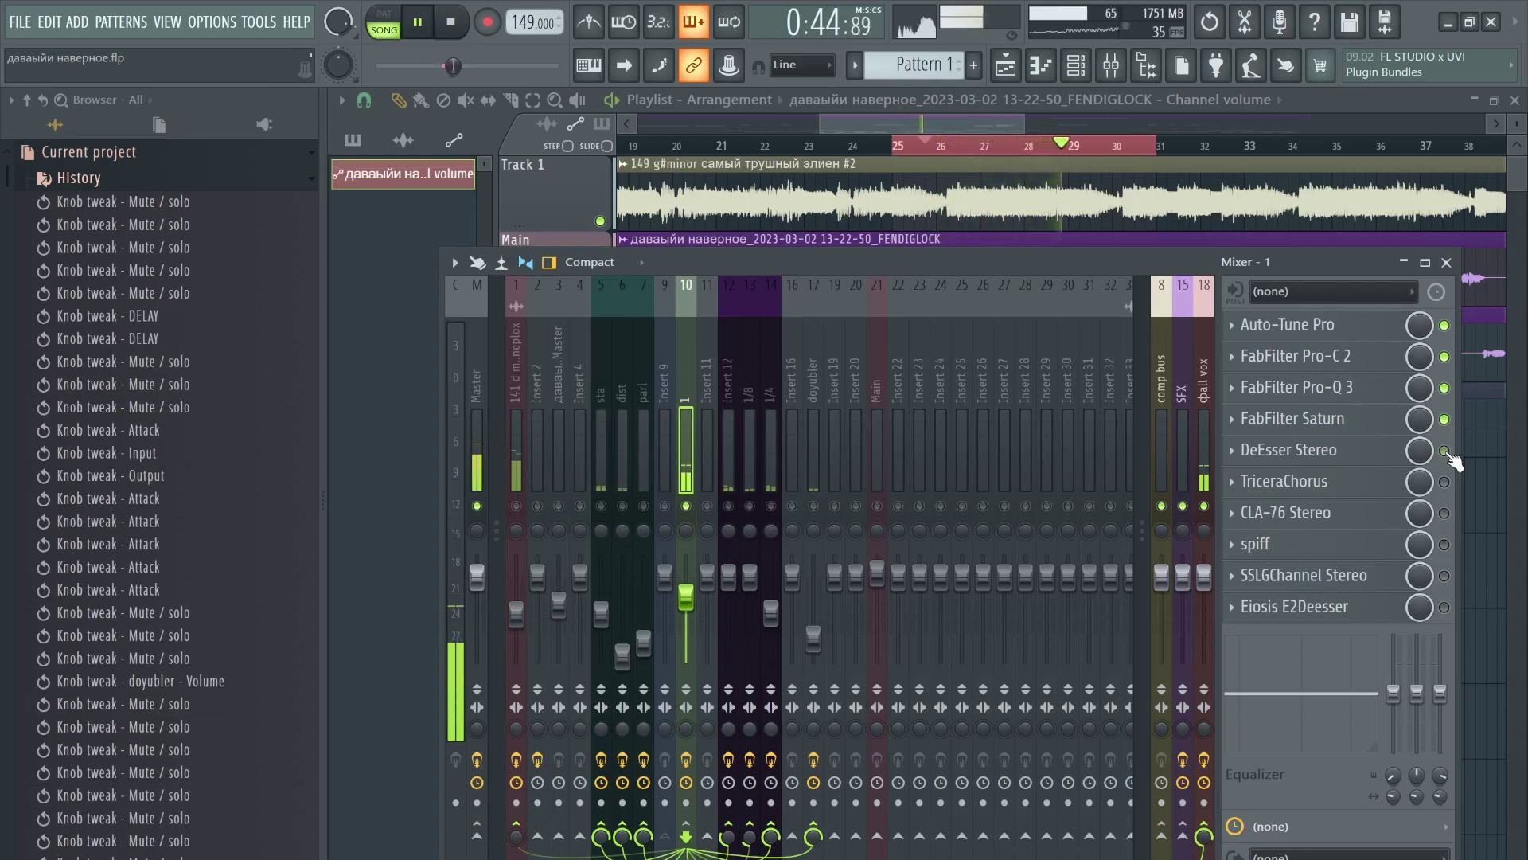
{"action": "key", "text": "space"}
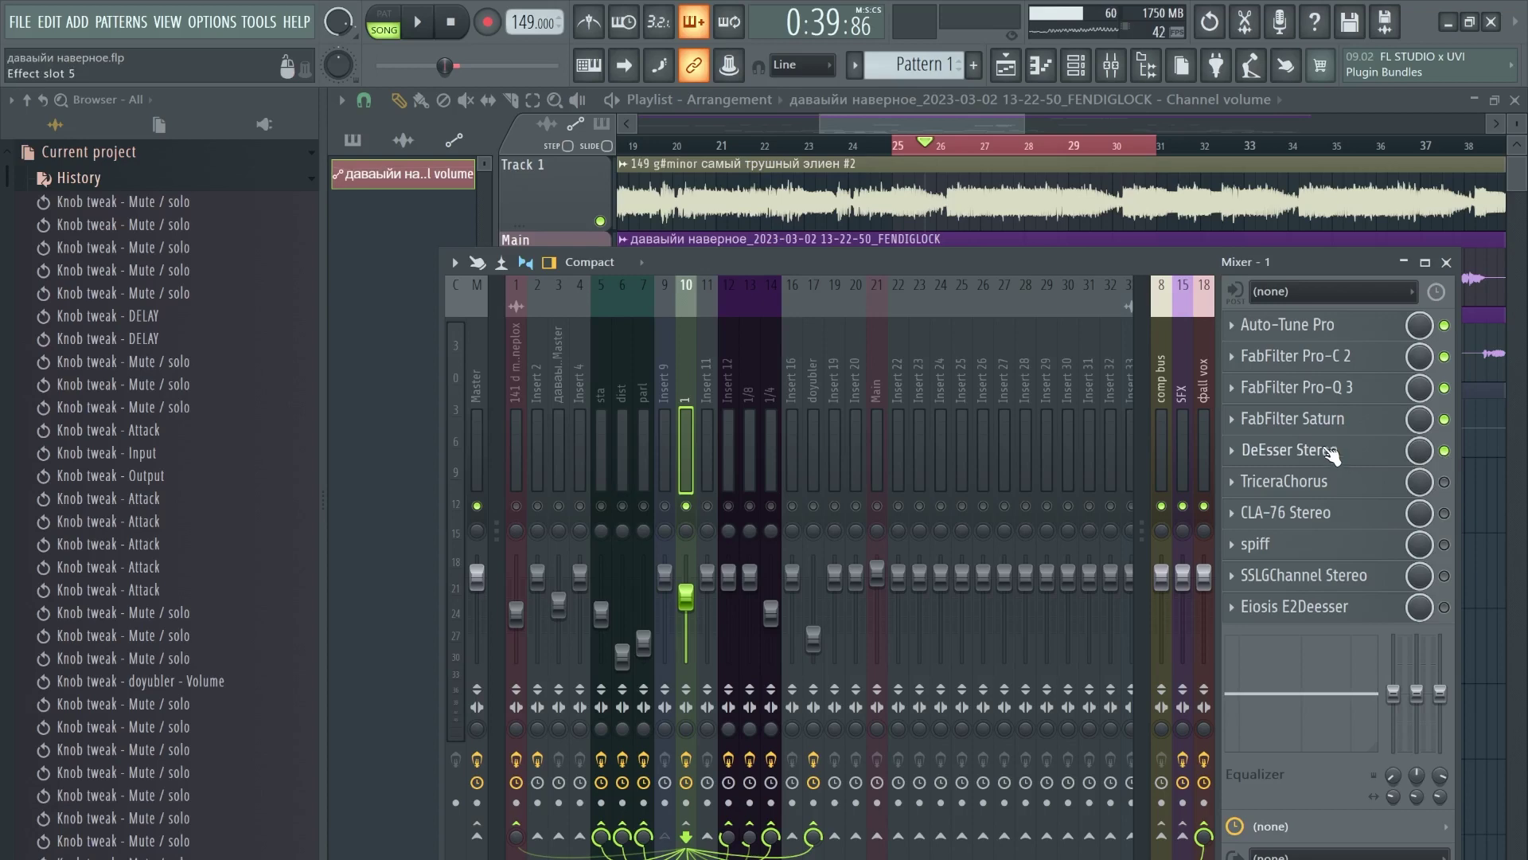
Step: Inspect the Sibilance Stereo settings on the фалл vox mixer track, and return to insert 10
{"action": "left_click", "coordinate": [1205, 402]}
{"action": "left_click", "coordinate": [1288, 419]}
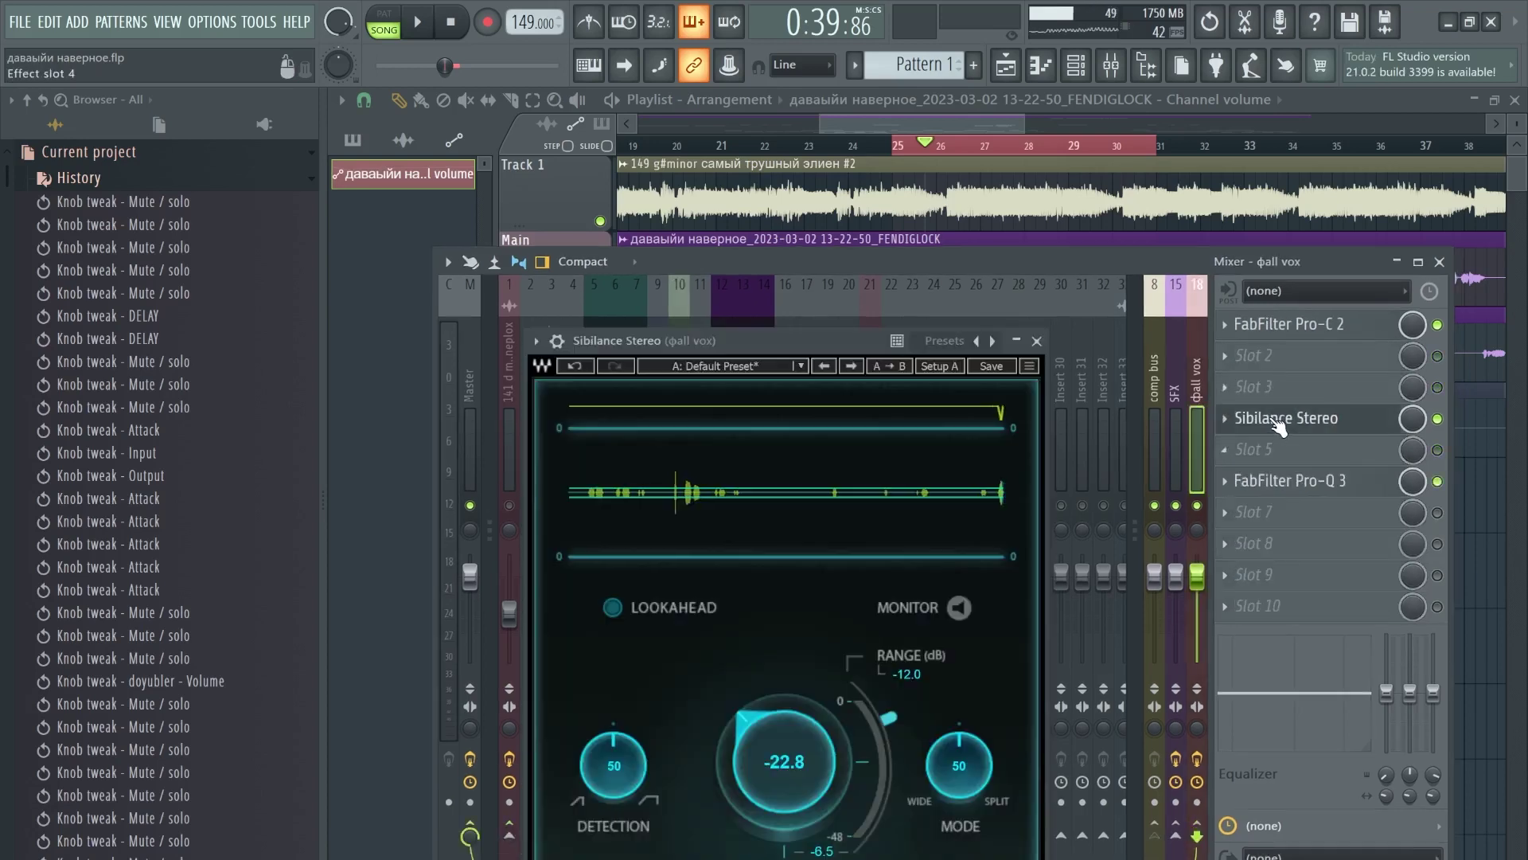
{"action": "left_click", "coordinate": [1036, 343]}
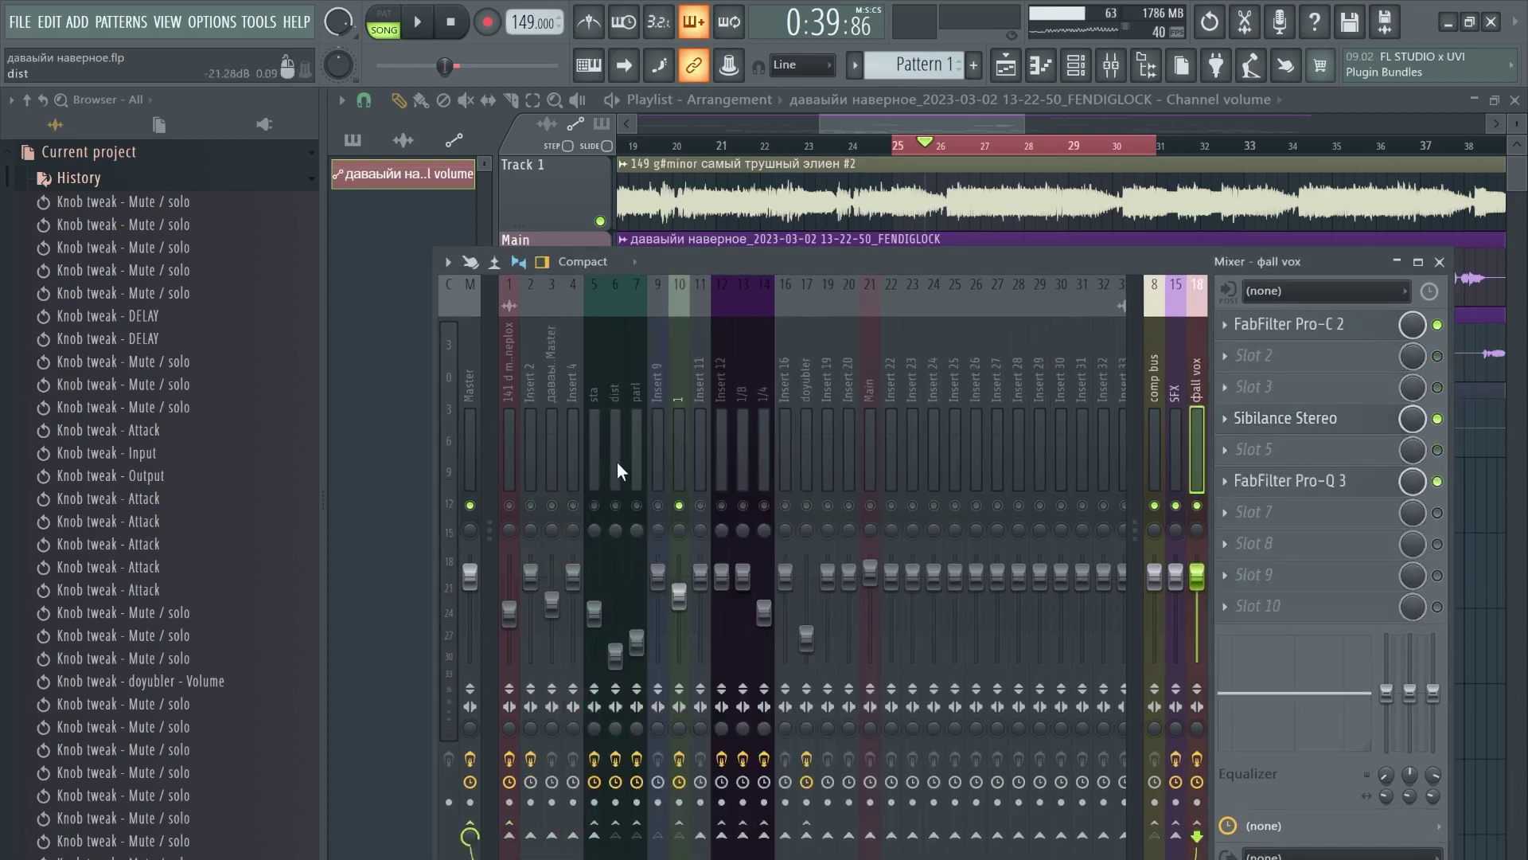
{"action": "left_click", "coordinate": [687, 412]}
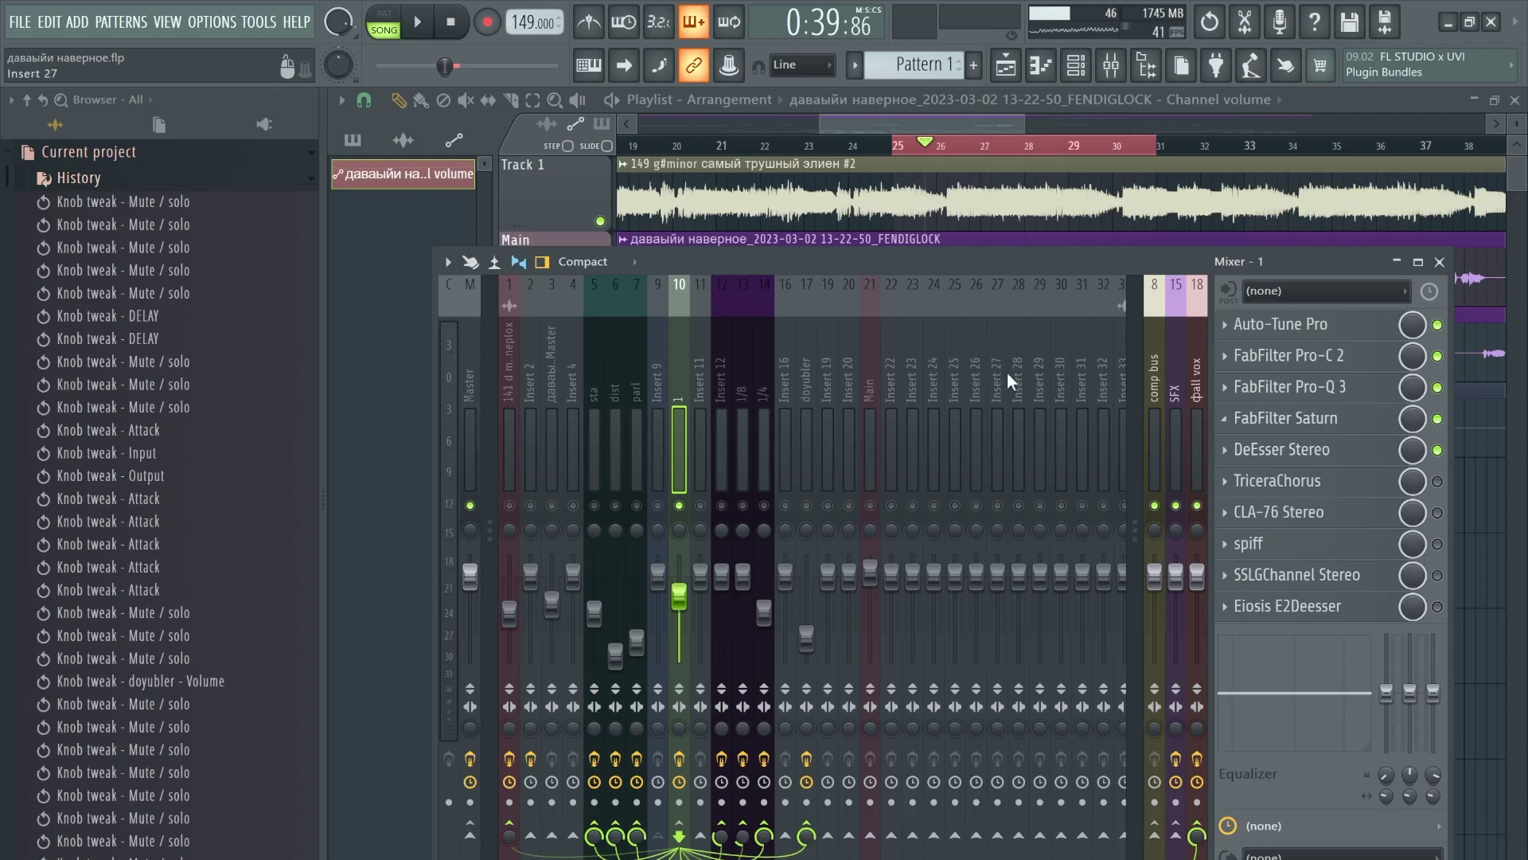
Step: Enable TriceraChorus on insert 10 and compare the loop with and without it, leaving it enabled
{"action": "left_click", "coordinate": [1437, 482]}
{"action": "key", "text": "space"}
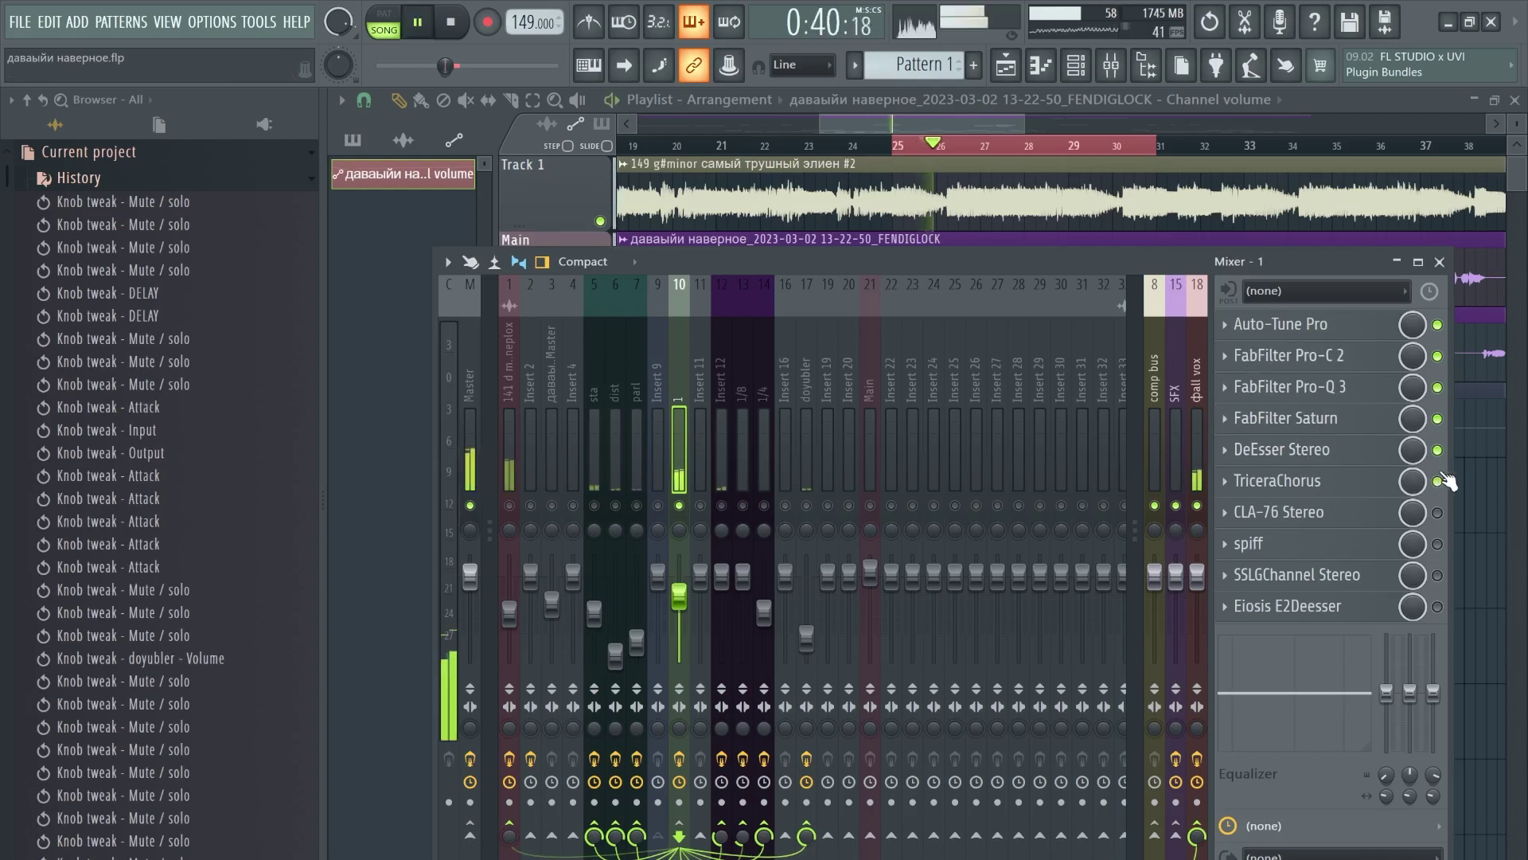
{"action": "left_click", "coordinate": [1437, 481]}
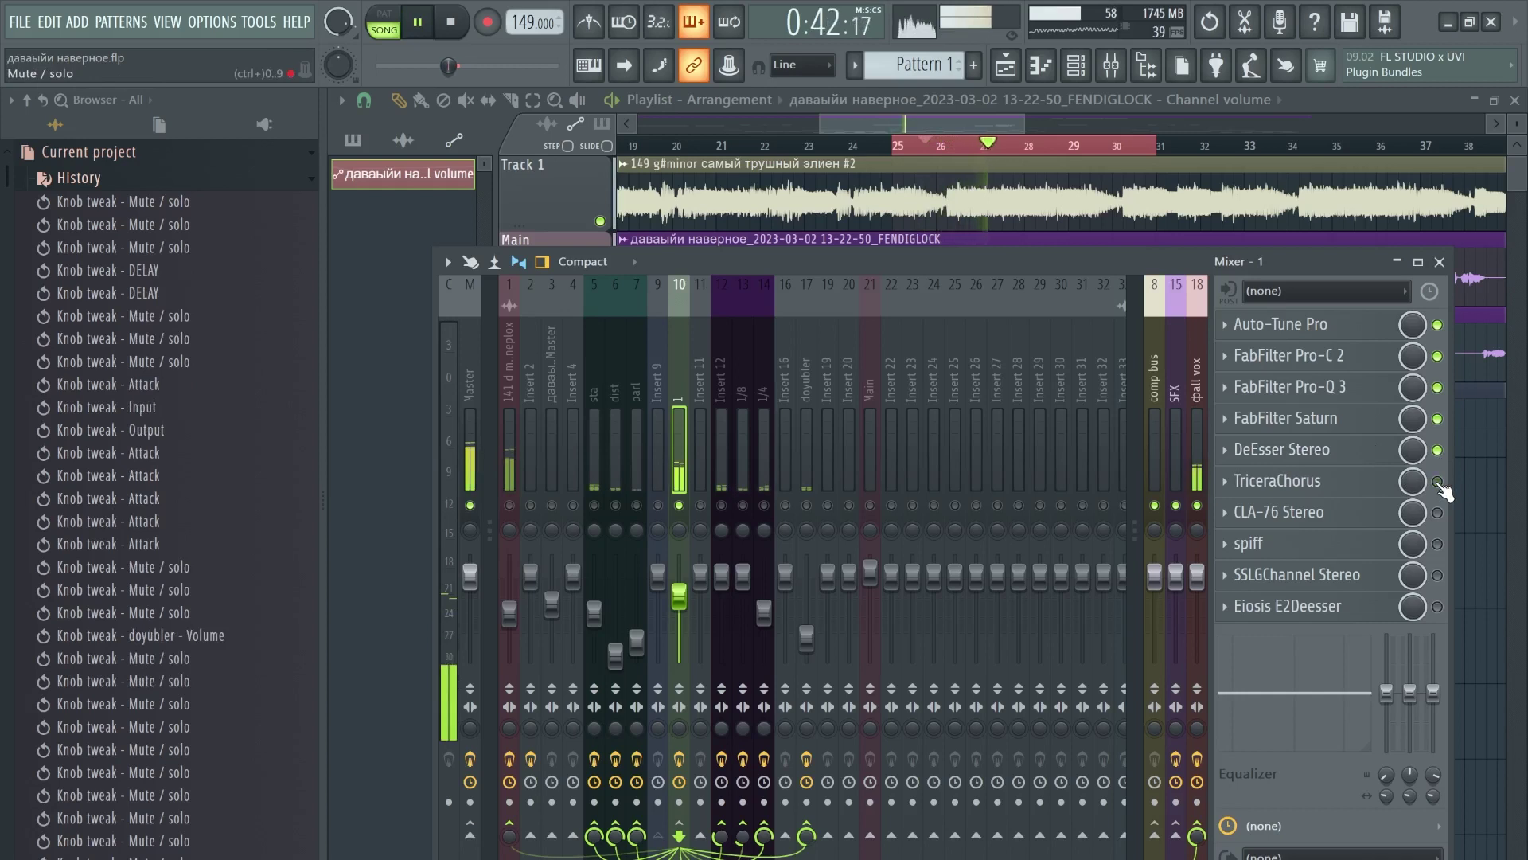
{"action": "left_click", "coordinate": [1438, 482]}
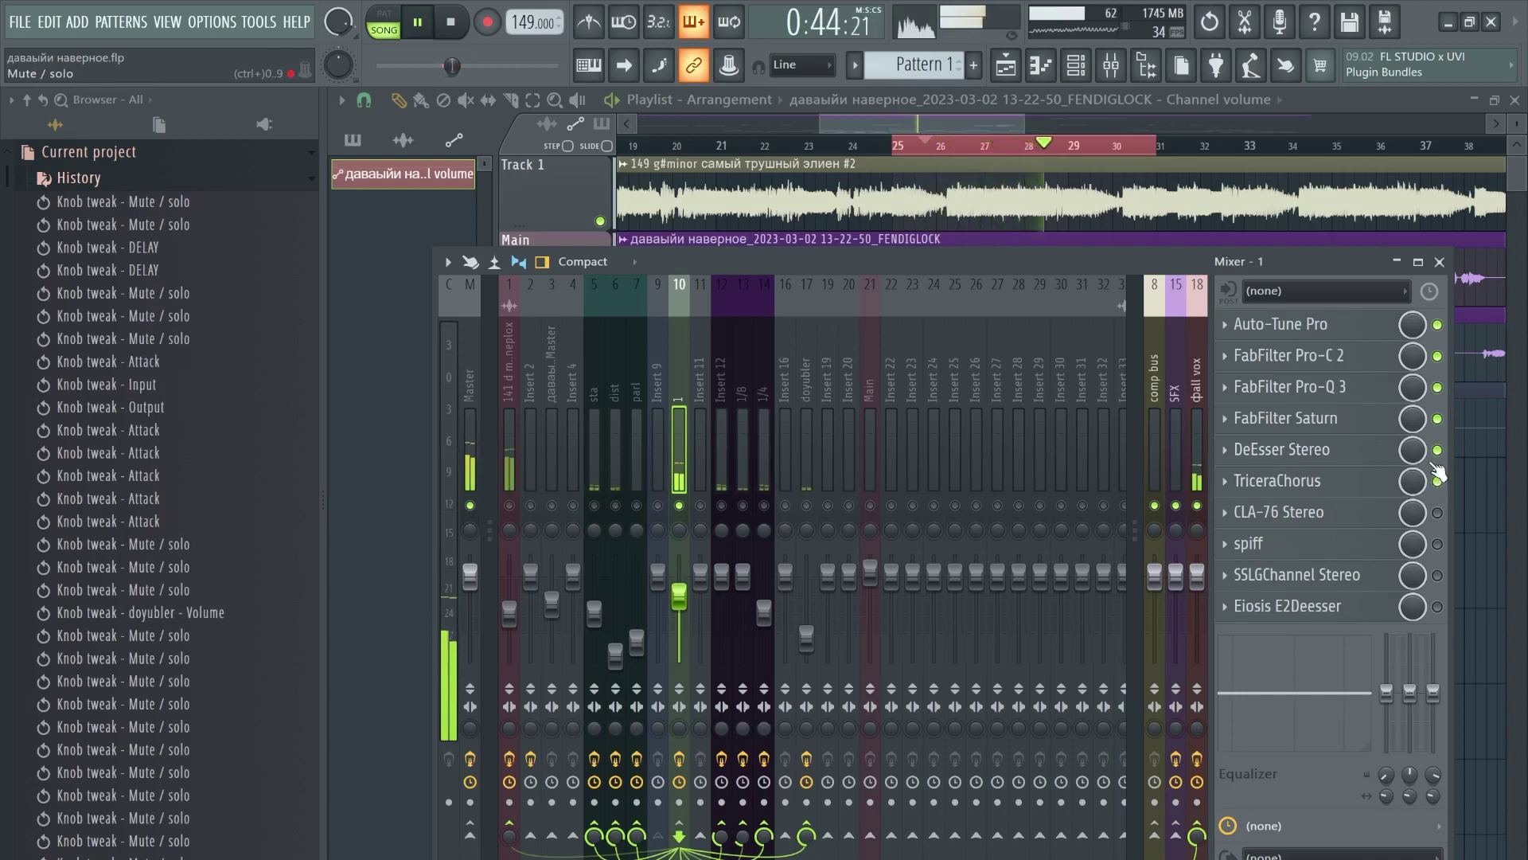
{"action": "key", "text": "space"}
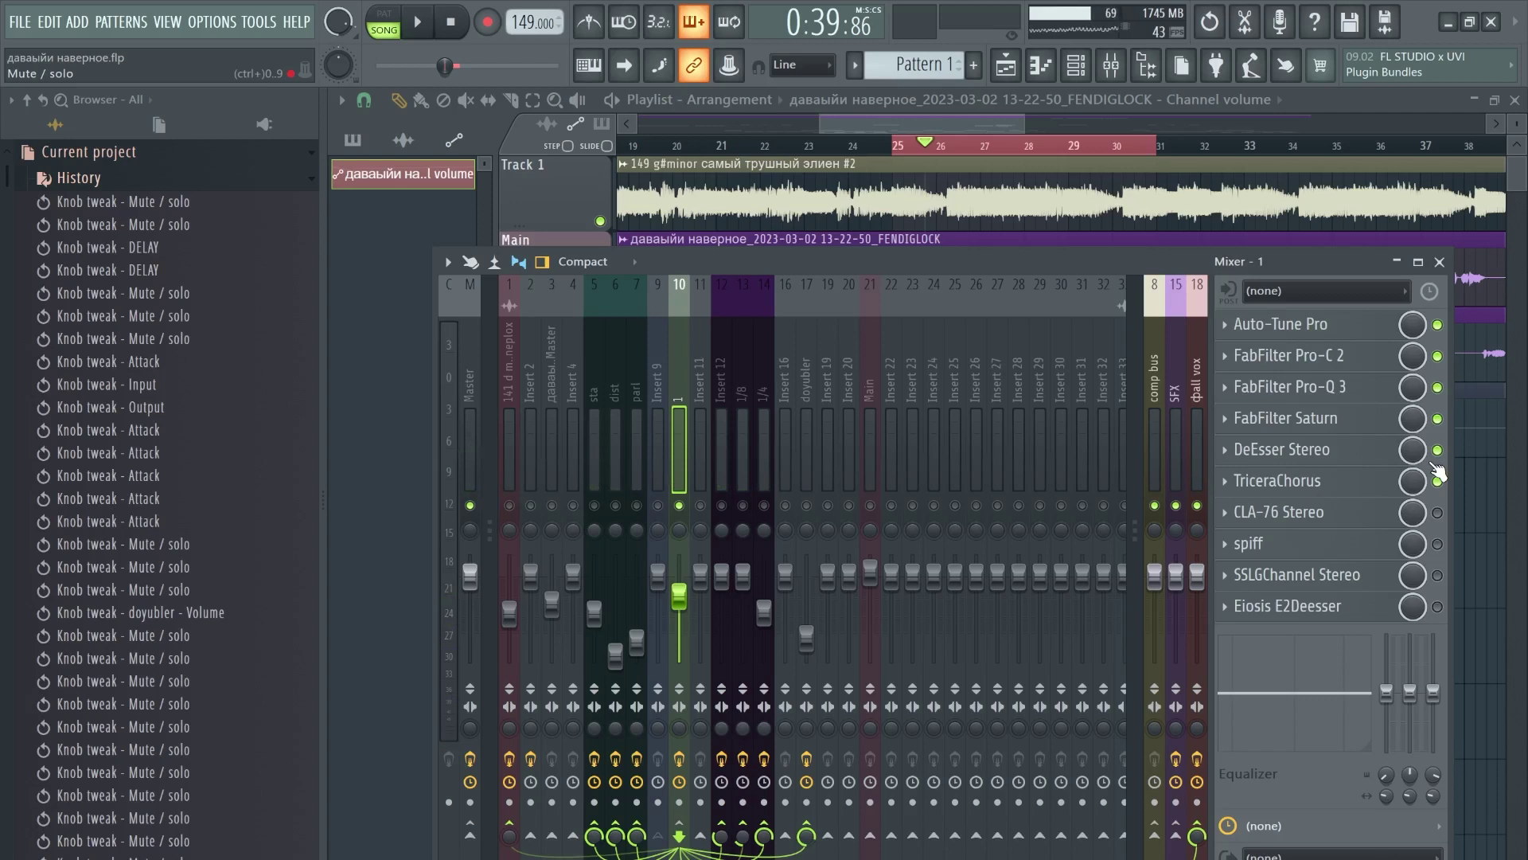
Step: Enable CLA-76 Stereo on insert 10 and compare the loop with and without it, leaving it enabled
{"action": "key", "text": "space"}
{"action": "left_click", "coordinate": [1437, 513]}
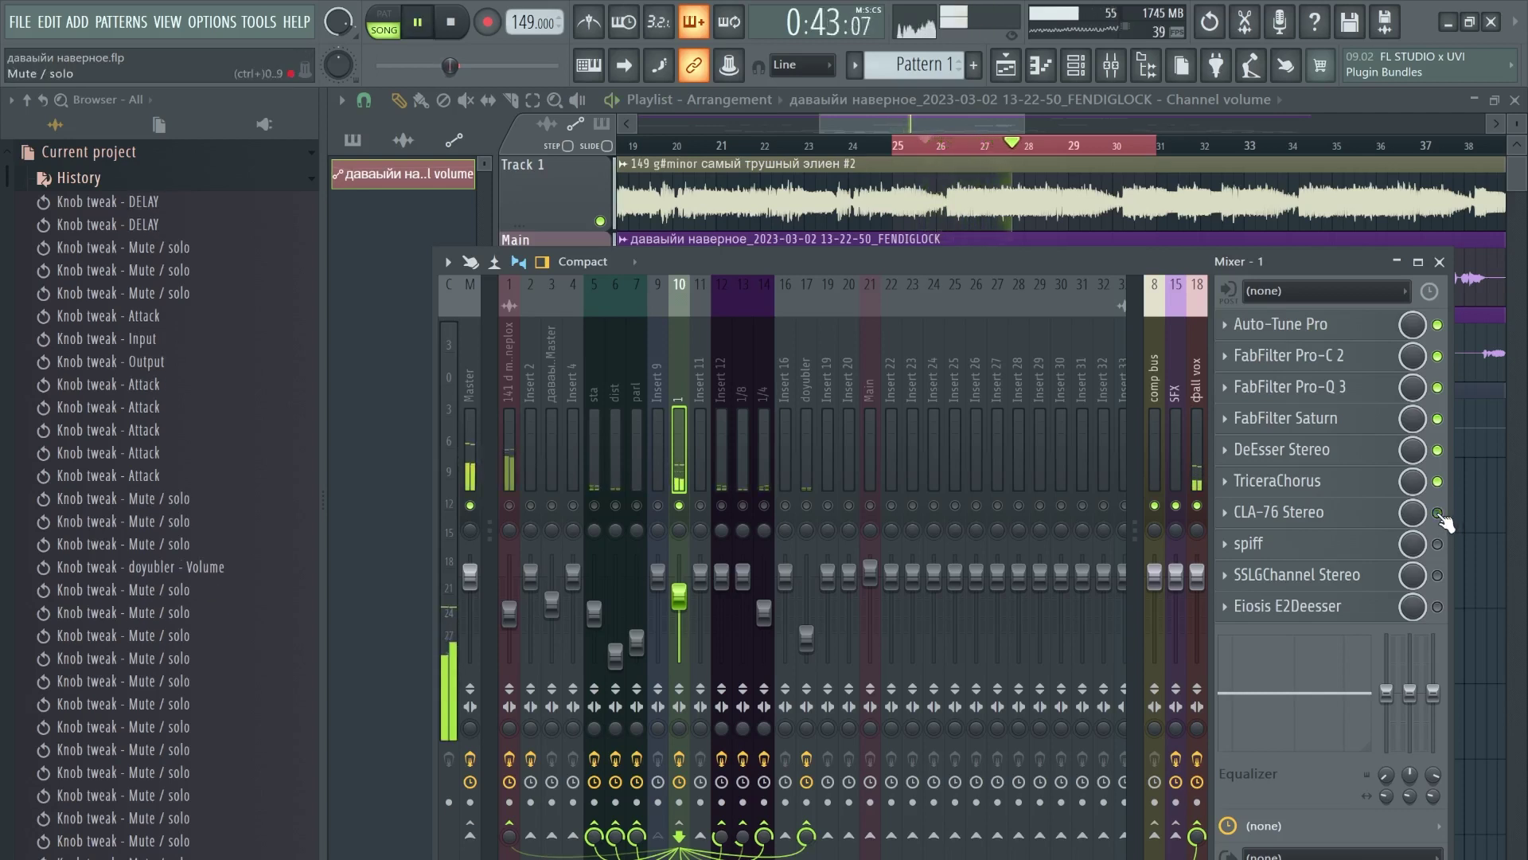
{"action": "left_click", "coordinate": [1438, 512]}
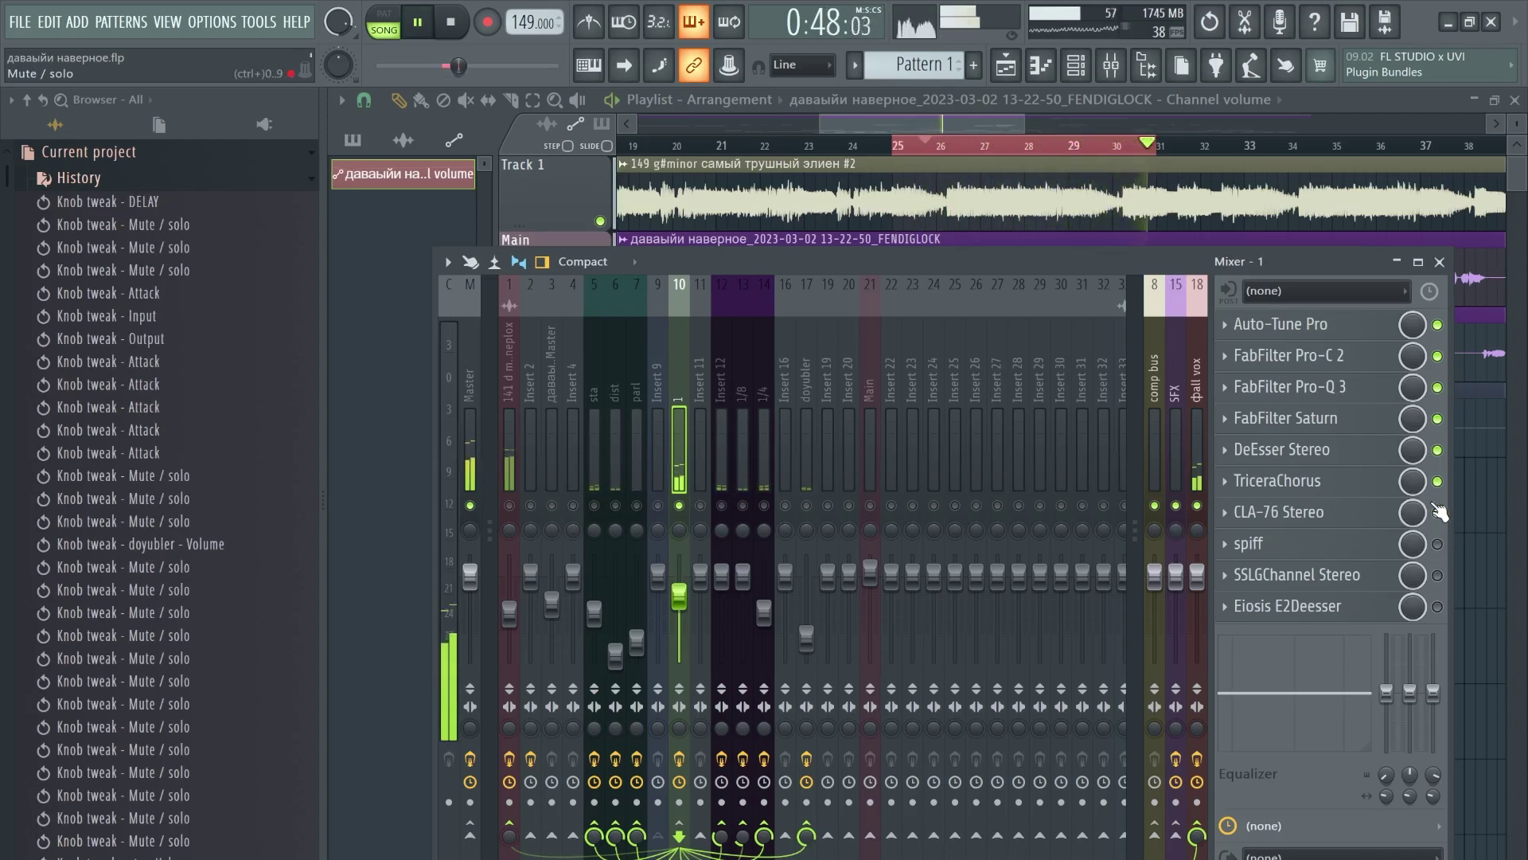
{"action": "key", "text": "space"}
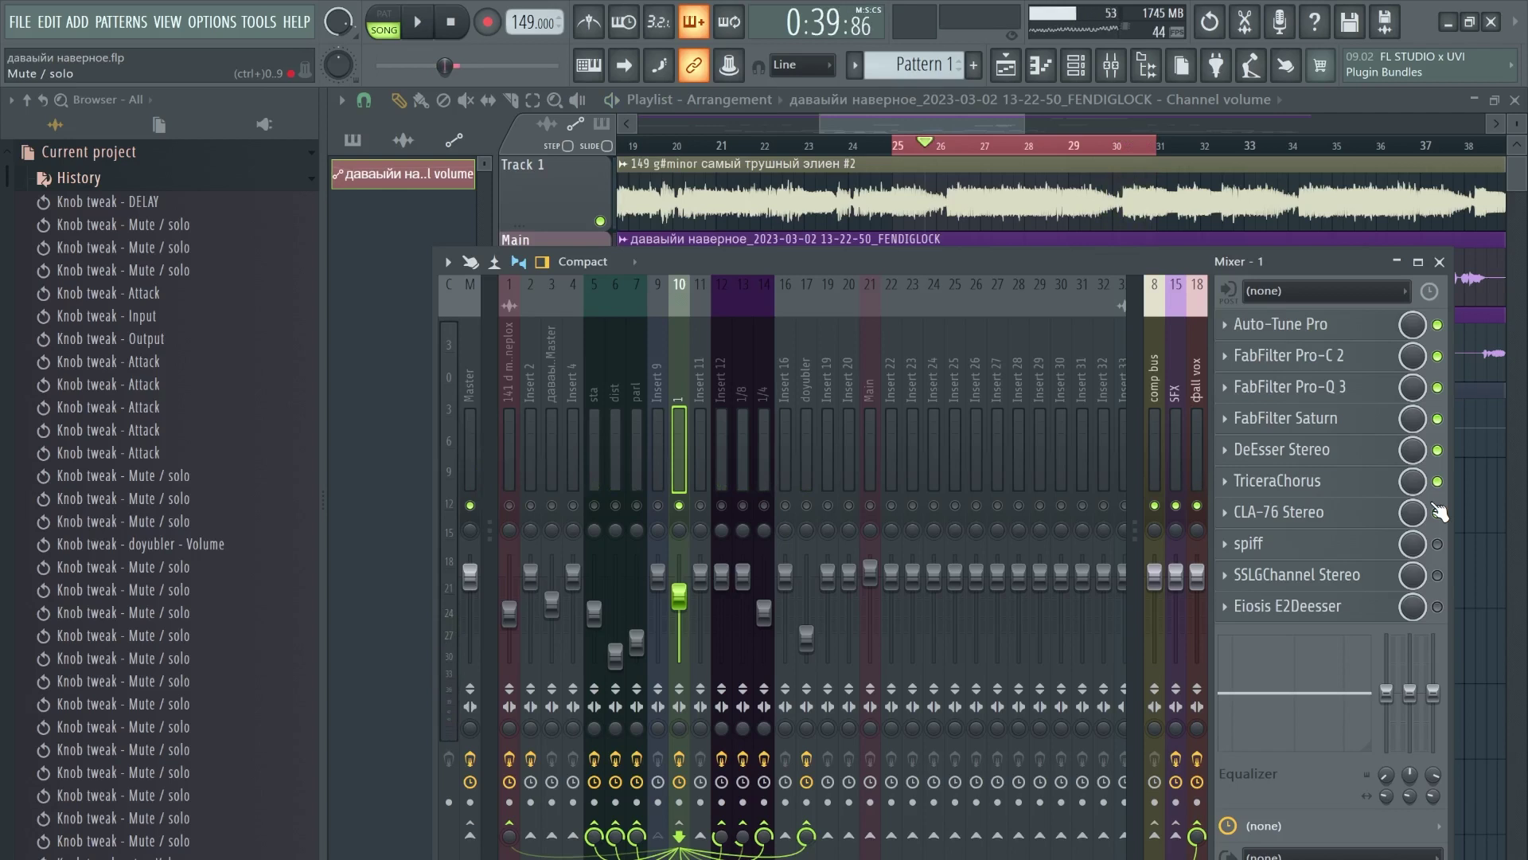
Step: Enable spiff on insert 10 and compare the loop with and without it, leaving it enabled
{"action": "left_click", "coordinate": [1438, 544]}
{"action": "key", "text": "space"}
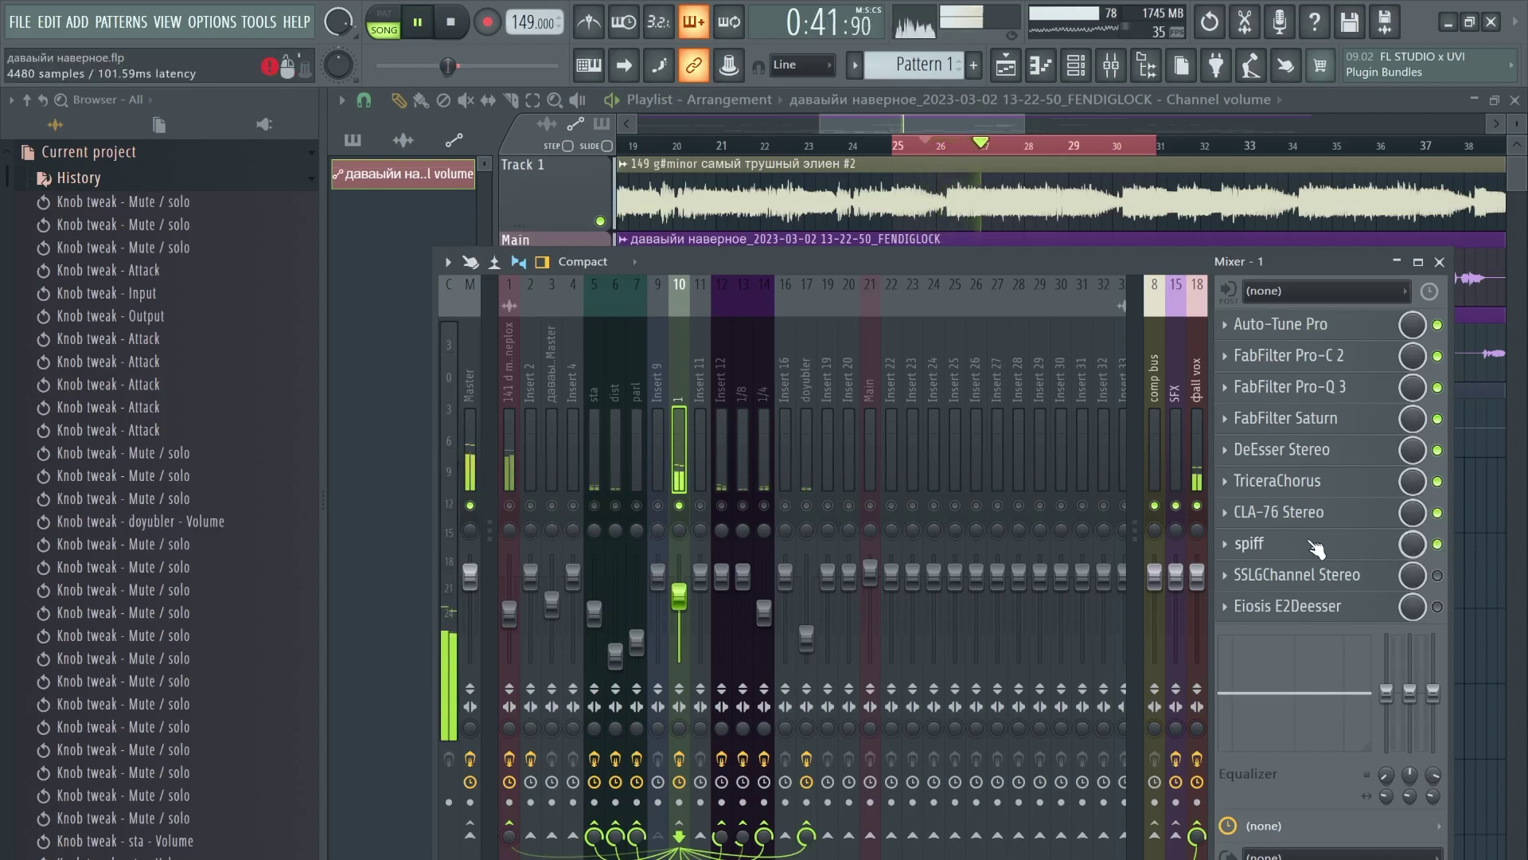
{"action": "left_click", "coordinate": [1437, 544]}
{"action": "left_click", "coordinate": [1437, 545]}
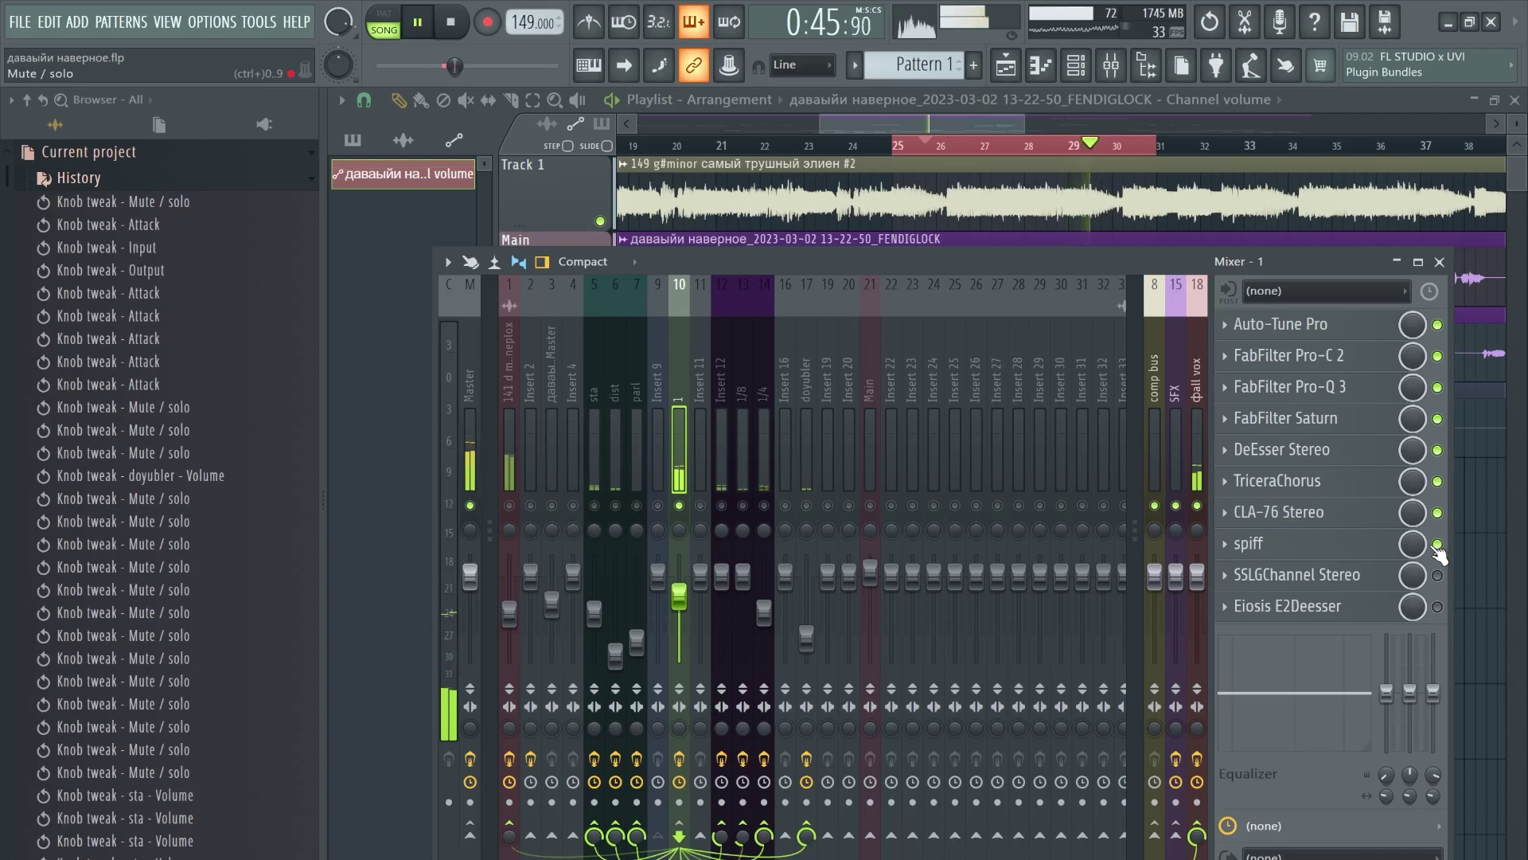
{"action": "key", "text": "space"}
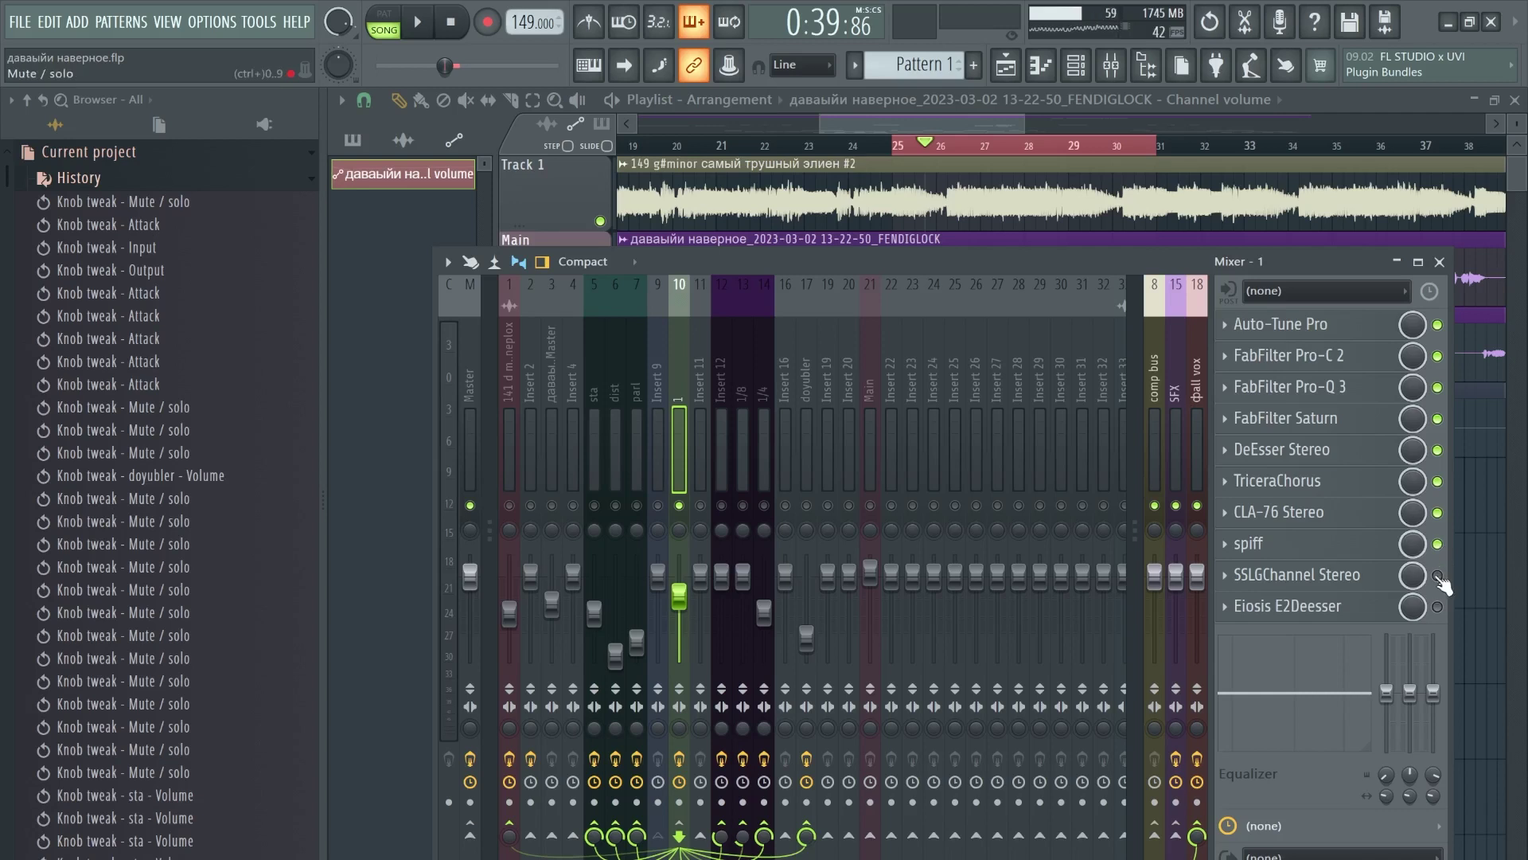
Step: Enable SSLGChannel Stereo on insert 10 and compare the loop with and without it, leaving it enabled
{"action": "left_click", "coordinate": [1439, 577]}
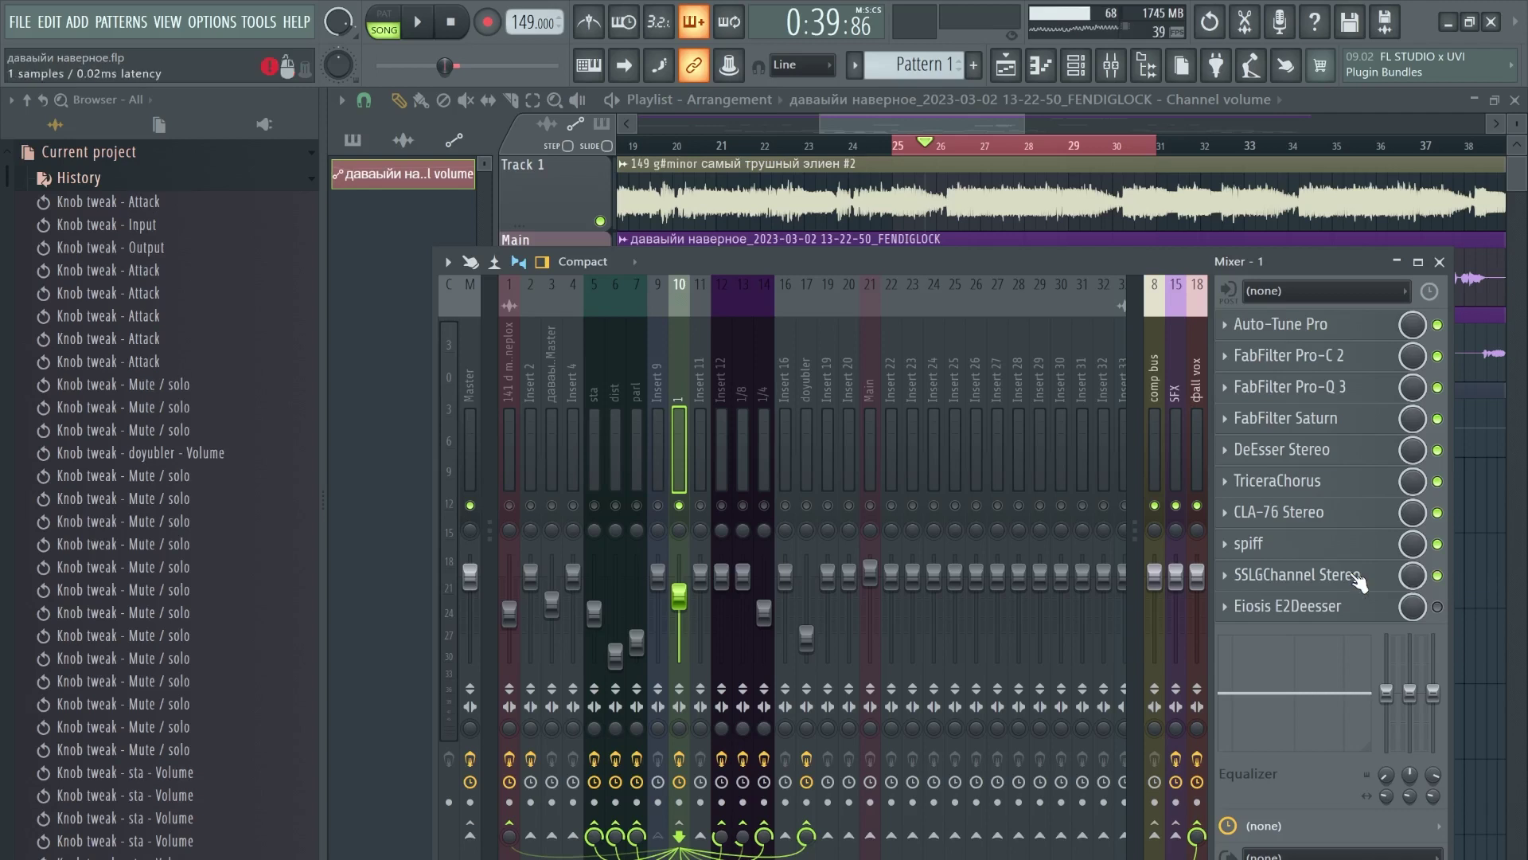
{"action": "key", "text": "space"}
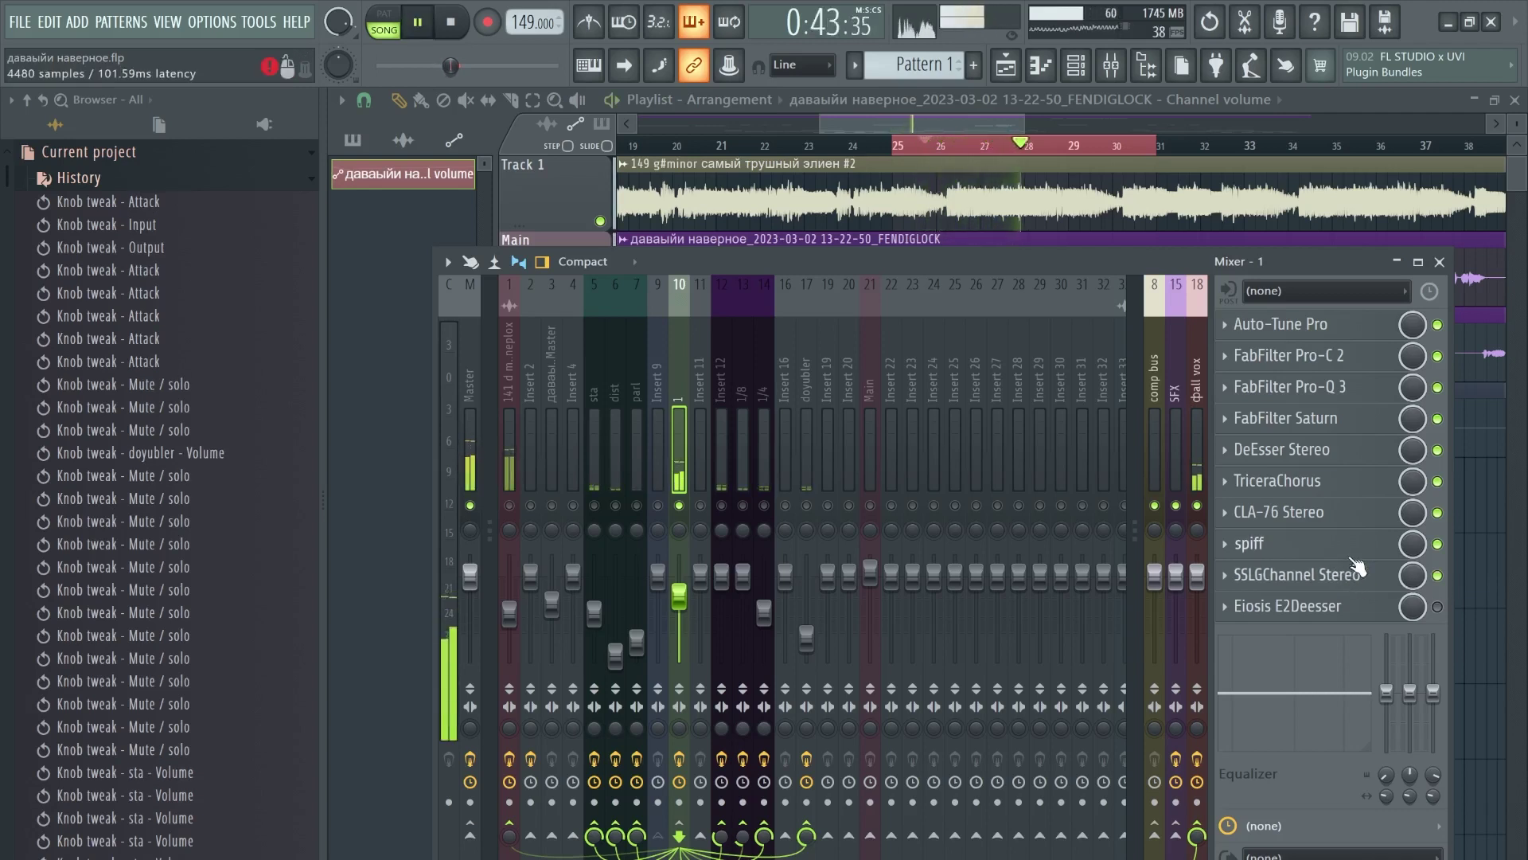
{"action": "key", "text": "space"}
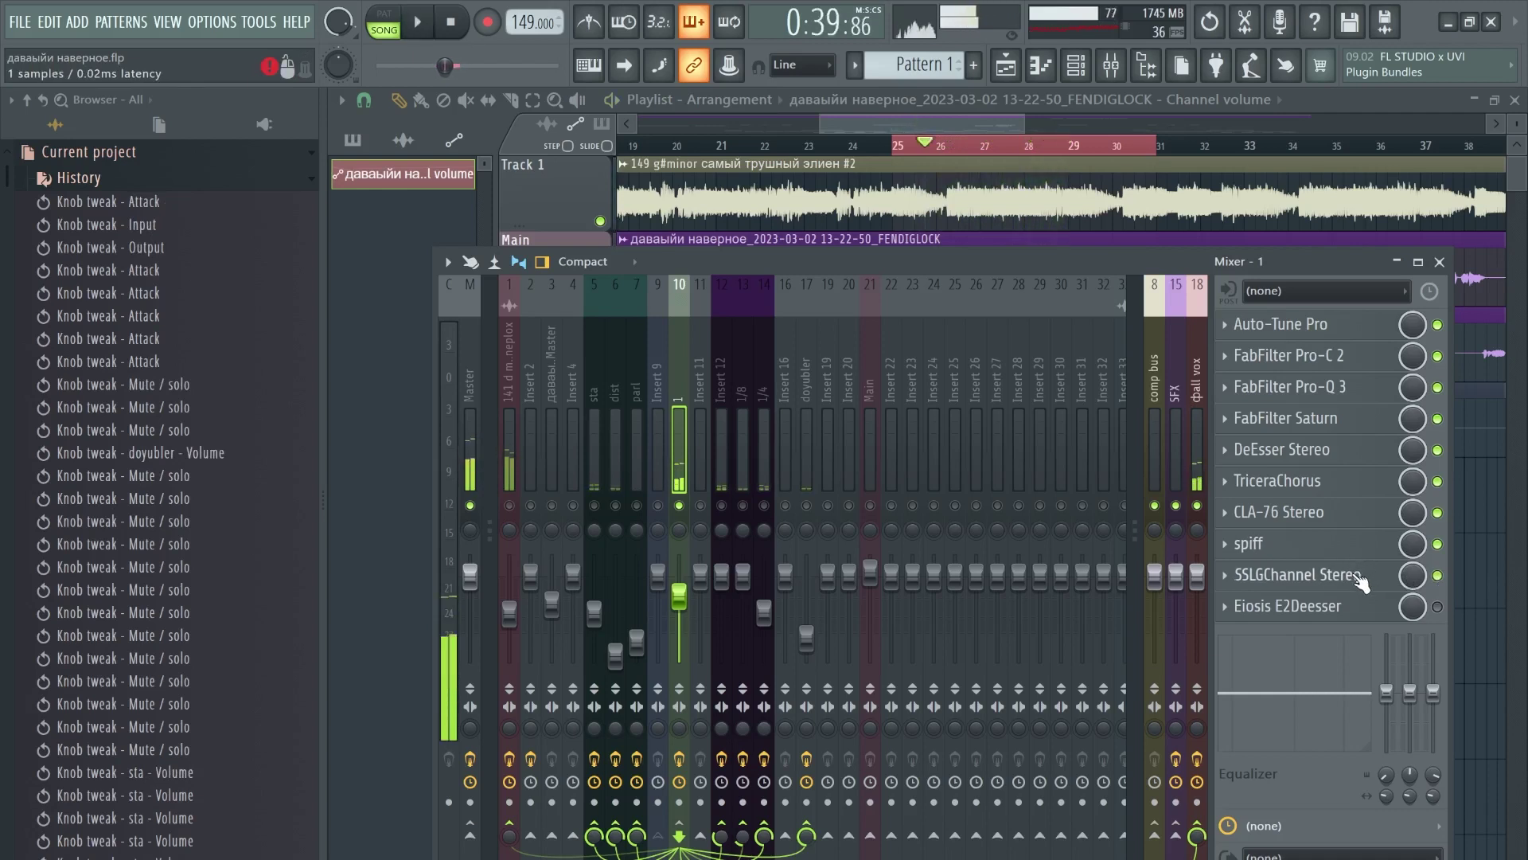
{"action": "left_click", "coordinate": [1439, 576]}
{"action": "key", "text": "space"}
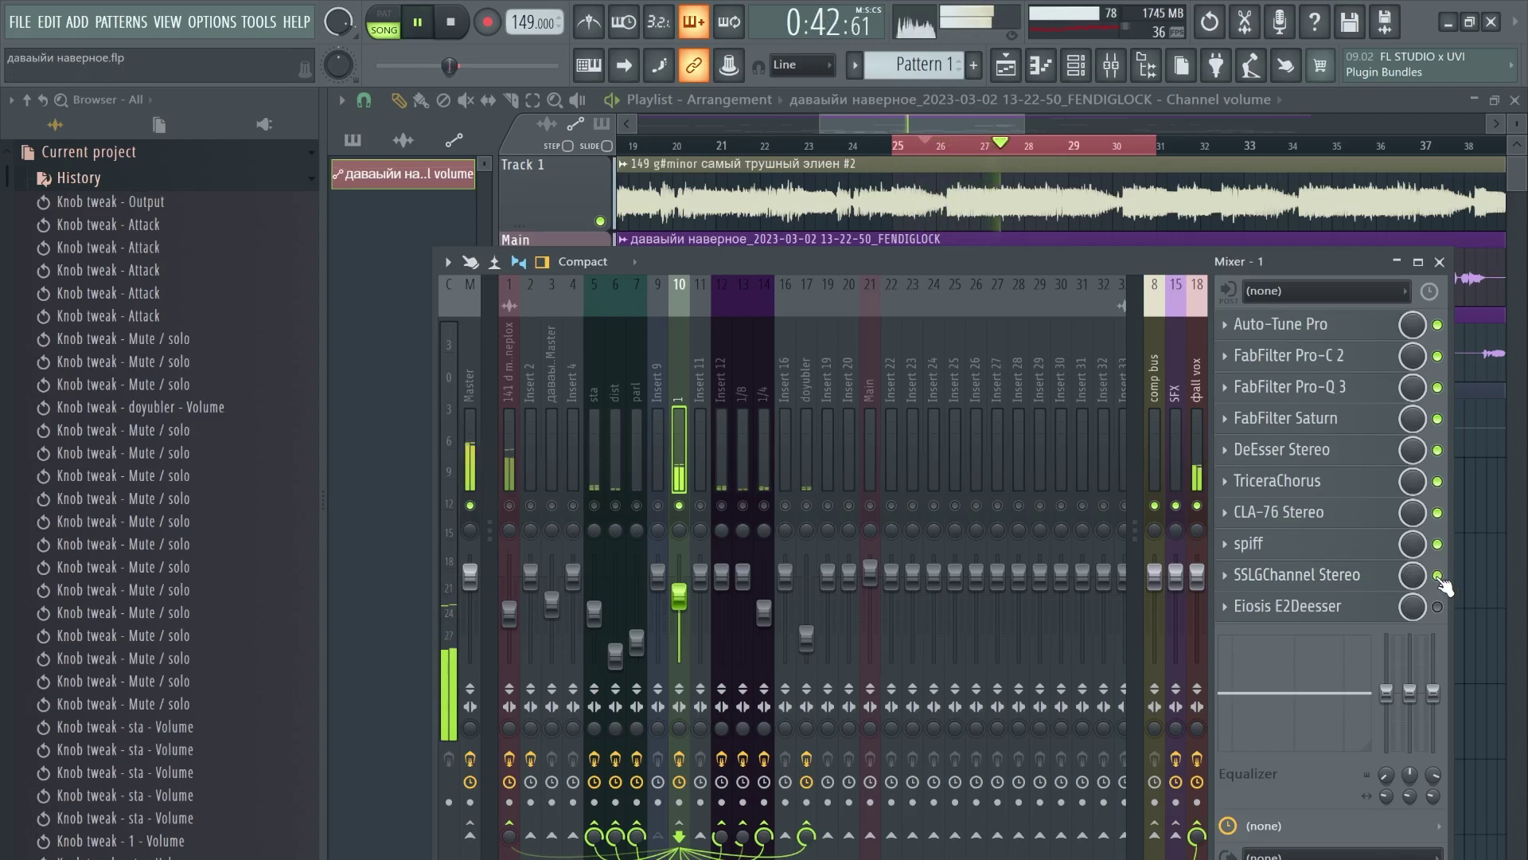
{"action": "left_click", "coordinate": [1438, 577]}
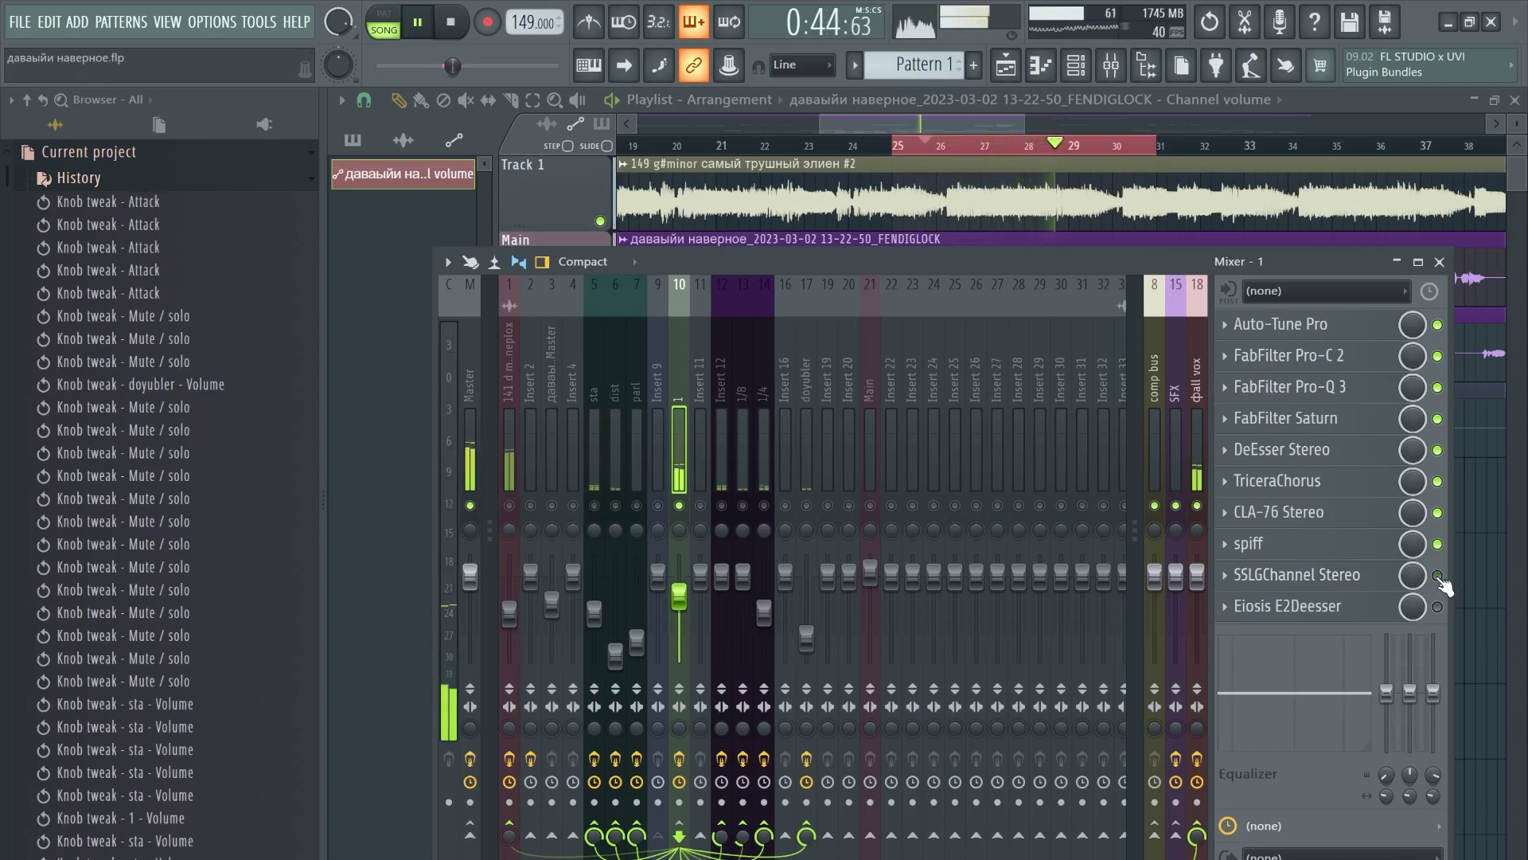
{"action": "left_click", "coordinate": [1438, 576]}
{"action": "key", "text": "space"}
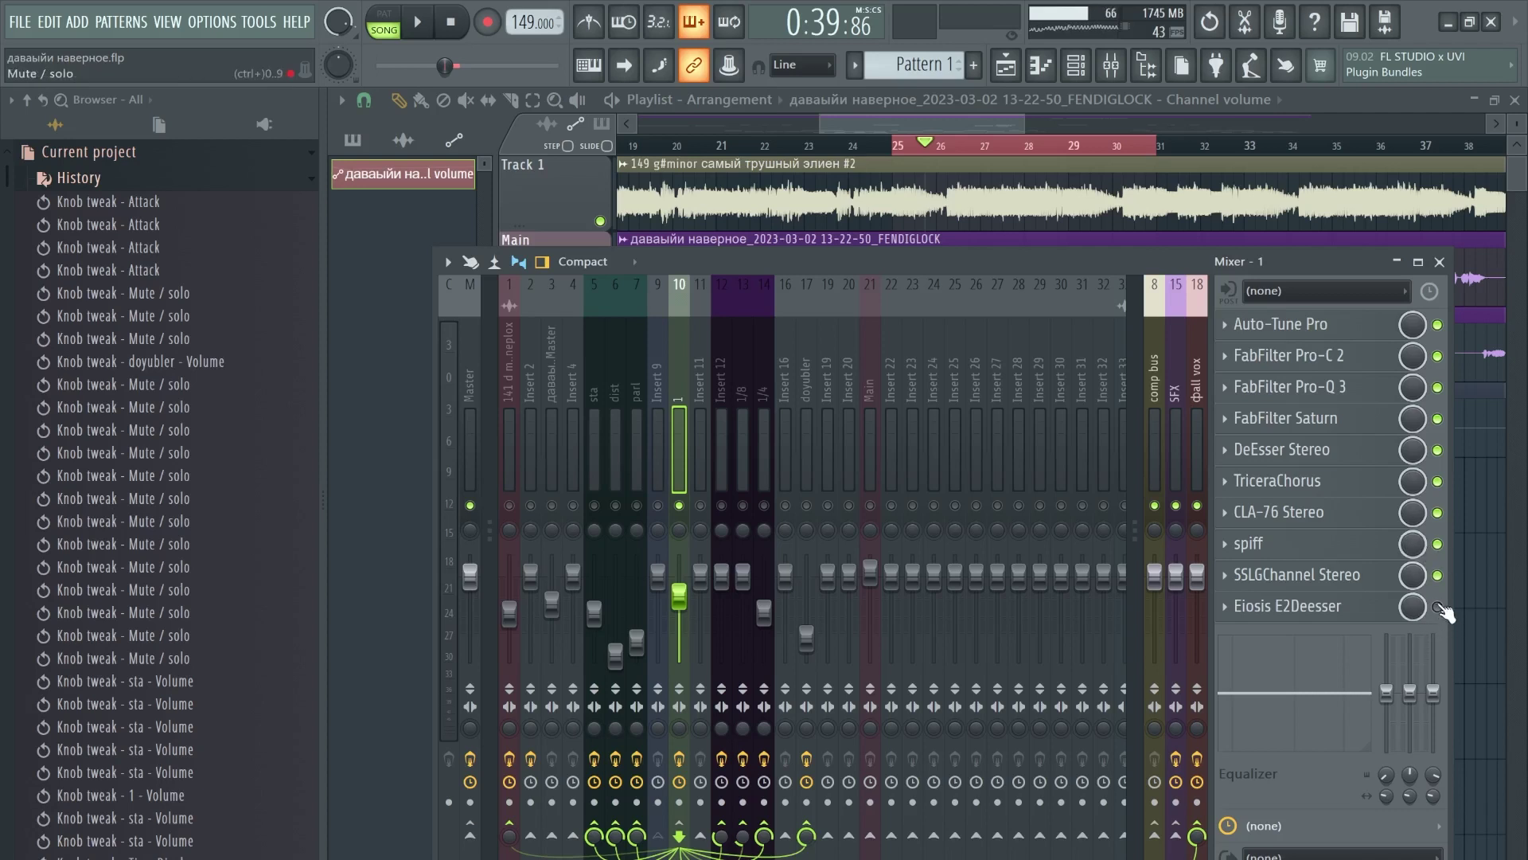
Step: Play the loop to audition Eiosis E2Deesser on insert 10, leaving it enabled
{"action": "key", "text": "space"}
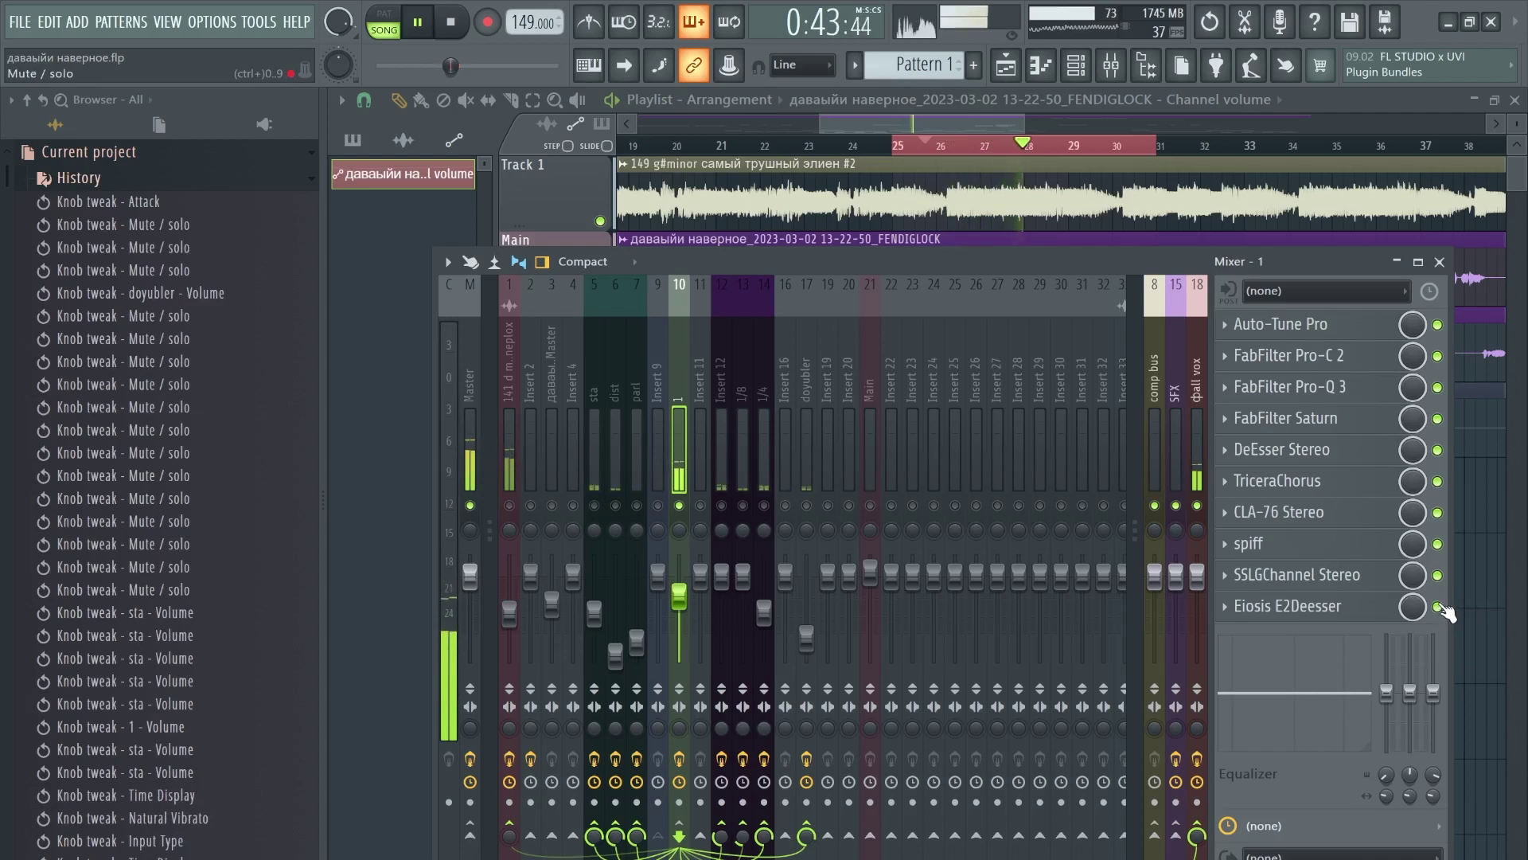
{"action": "key", "text": "space"}
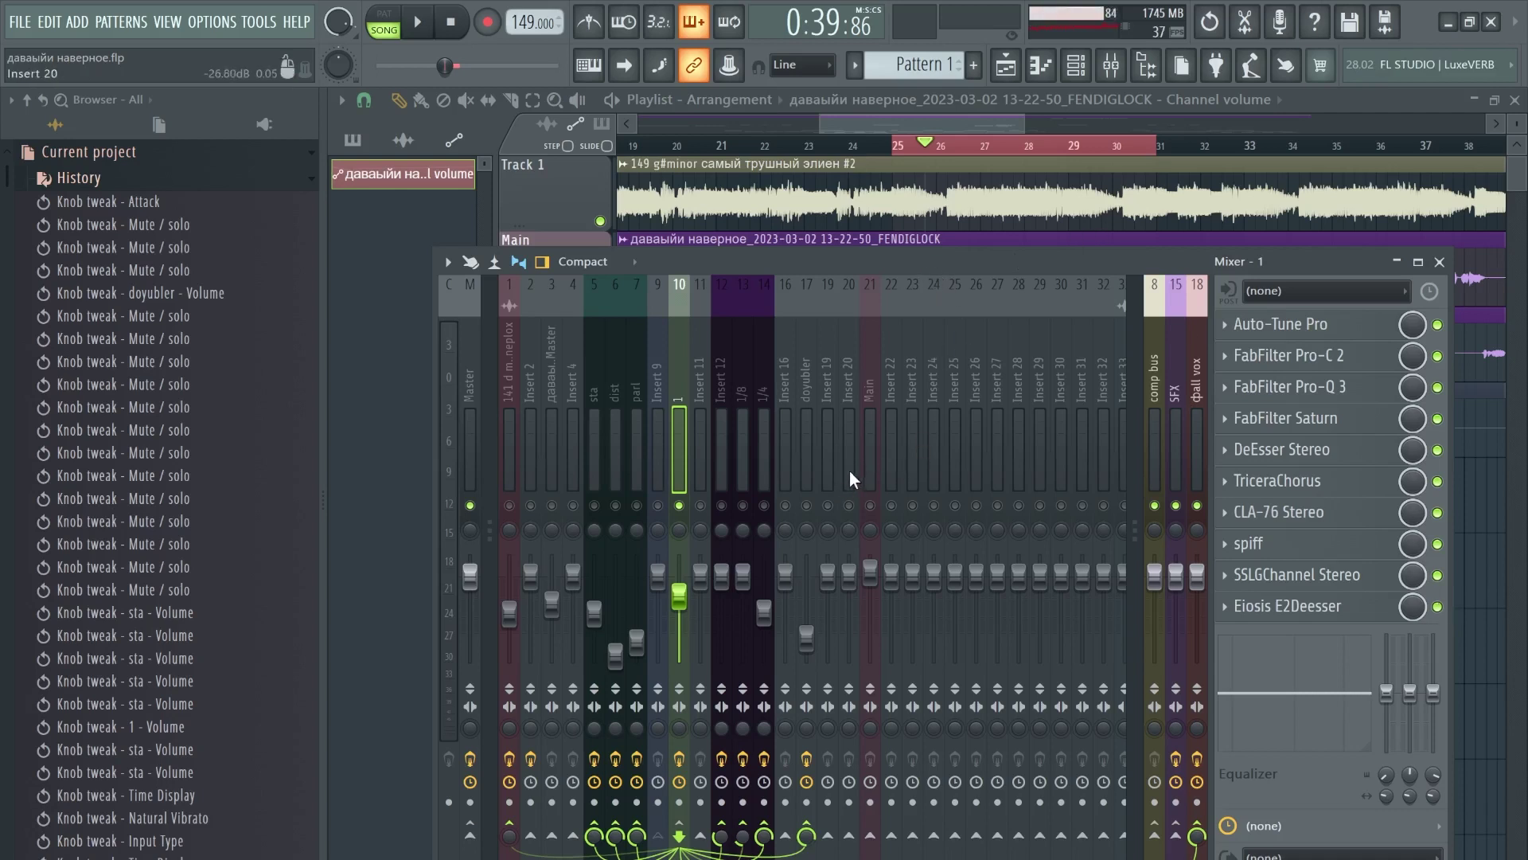
Step: Audition the loop with the ValhallaVintageVerb track Insert 12 unmuted, and return to insert 10
{"action": "key", "text": "space"}
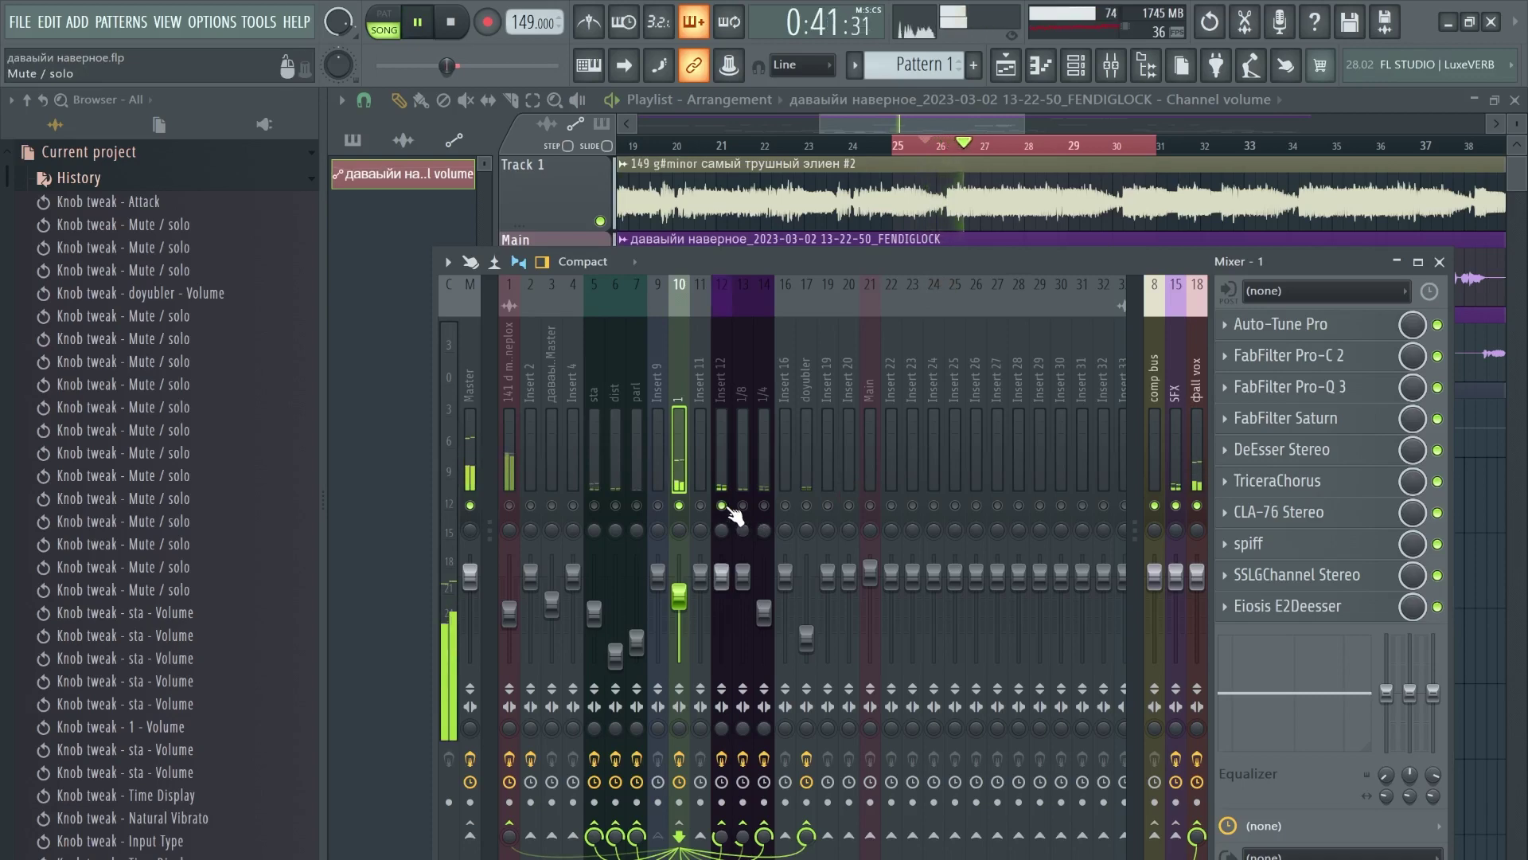
{"action": "left_click", "coordinate": [722, 506]}
{"action": "left_click", "coordinate": [720, 462]}
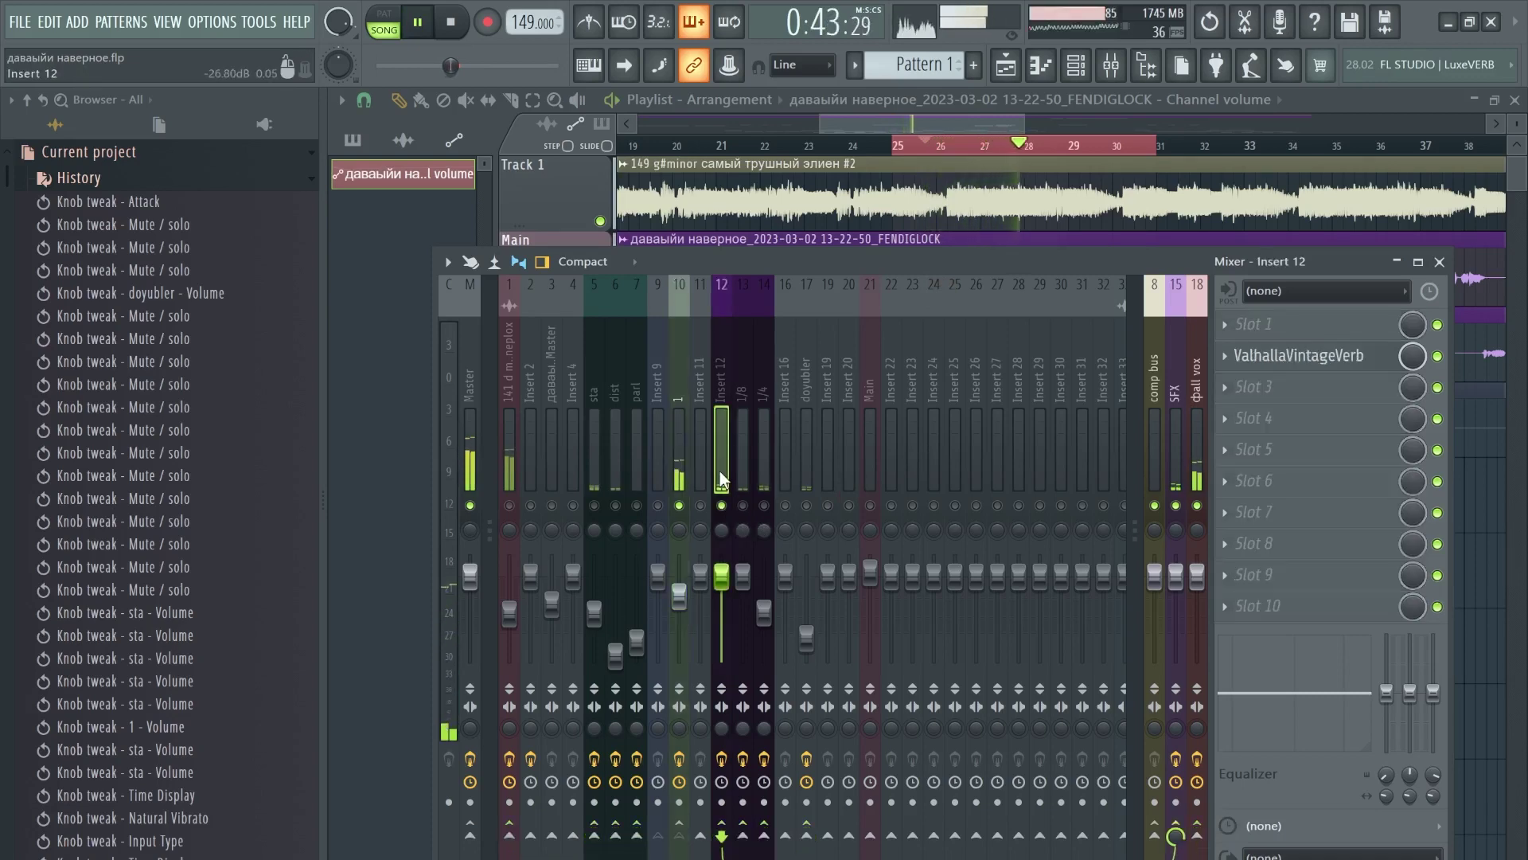
{"action": "left_click", "coordinate": [677, 461]}
{"action": "key", "text": "space"}
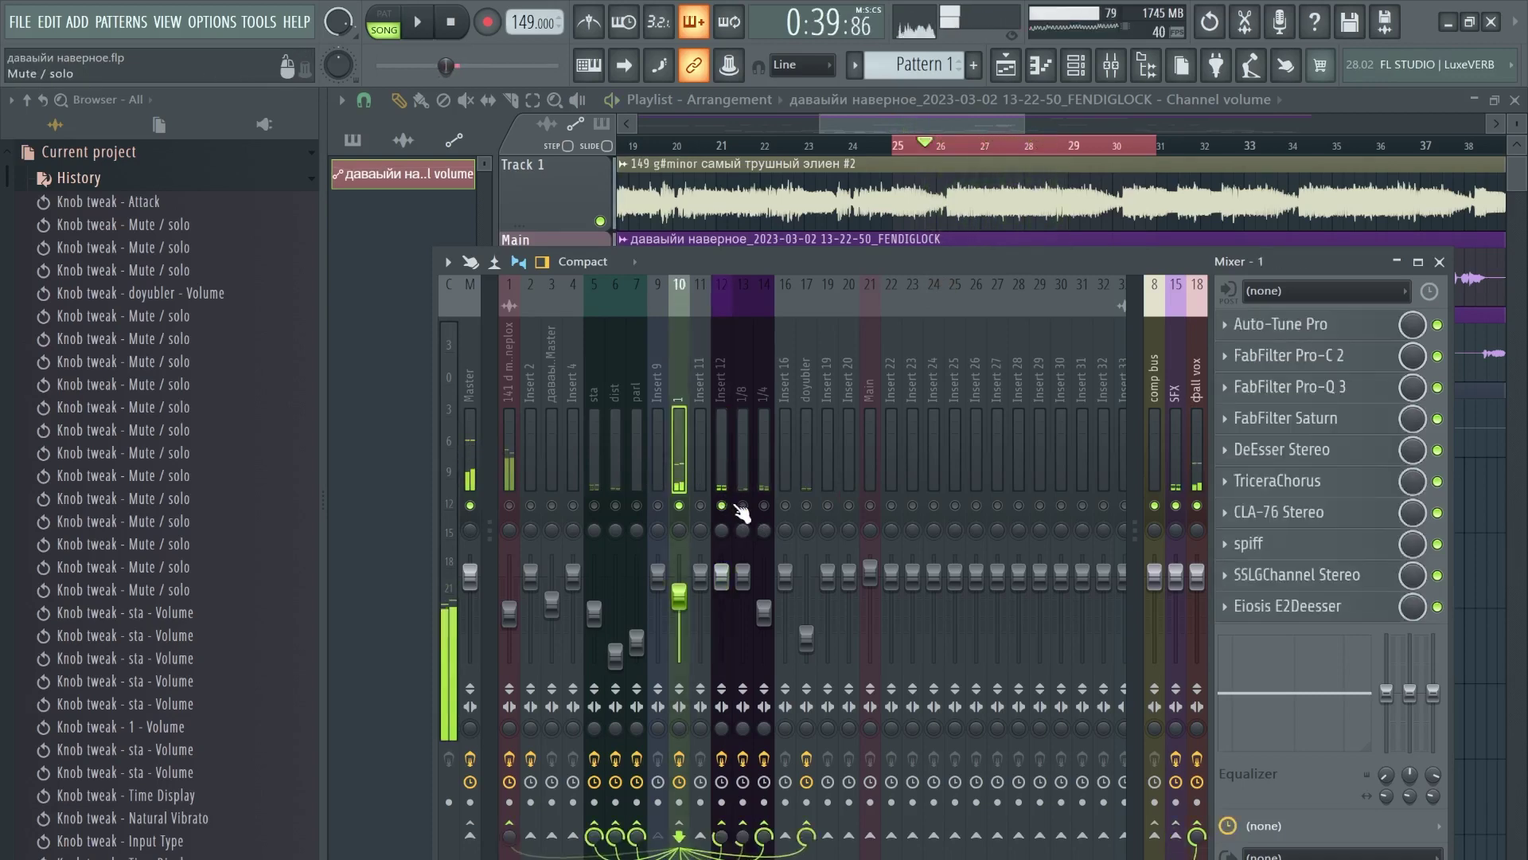
Step: Audition the loop with only the 1/8 send track unmuted in place of Insert 12, with insert 10 selected
{"action": "left_click", "coordinate": [742, 452]}
{"action": "key", "text": "space"}
{"action": "left_click", "coordinate": [685, 443]}
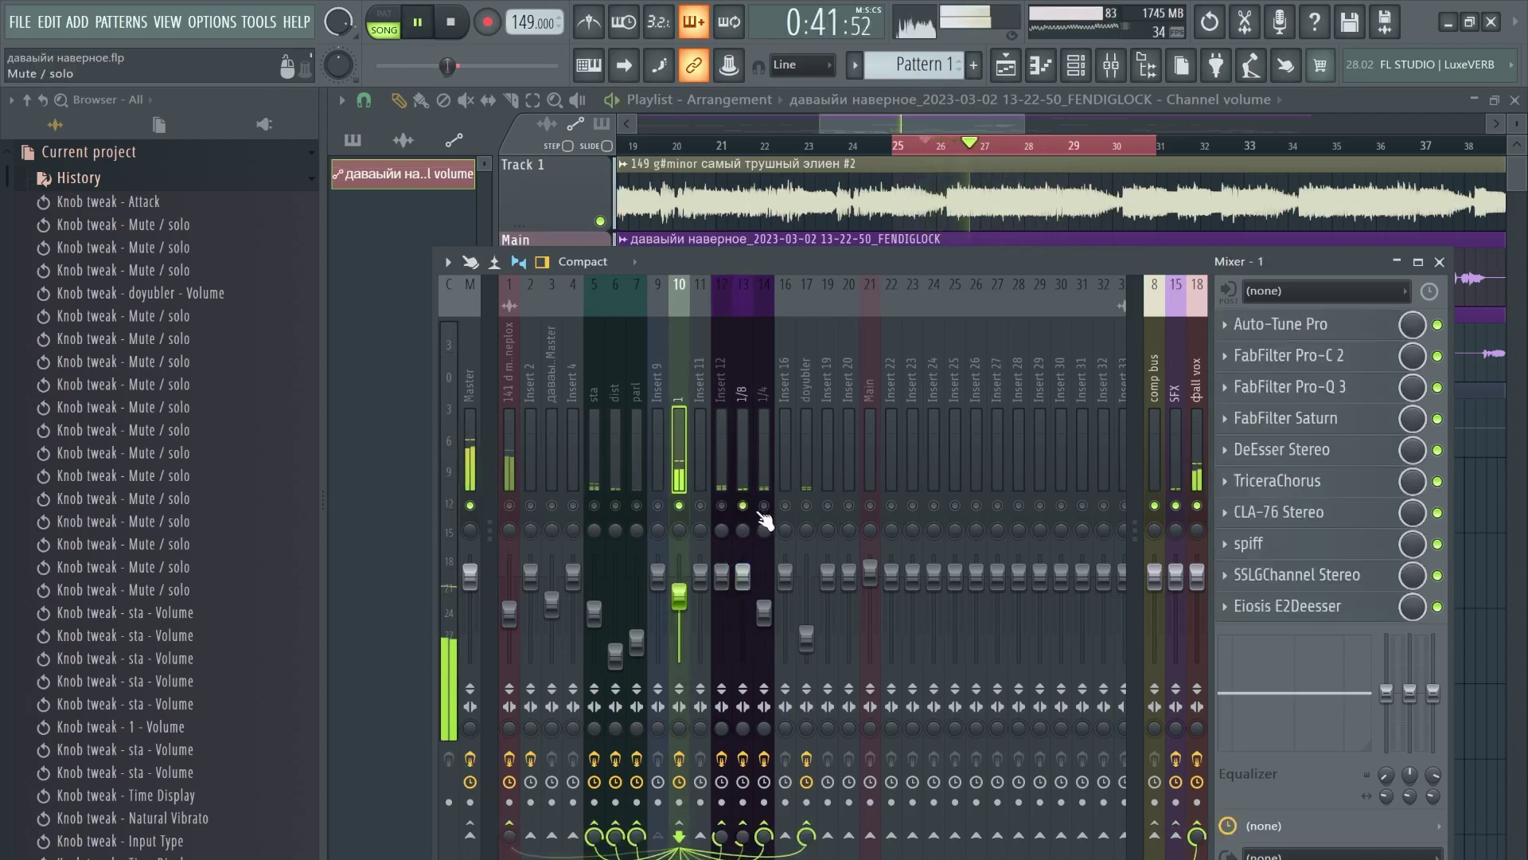
{"action": "key", "text": "space"}
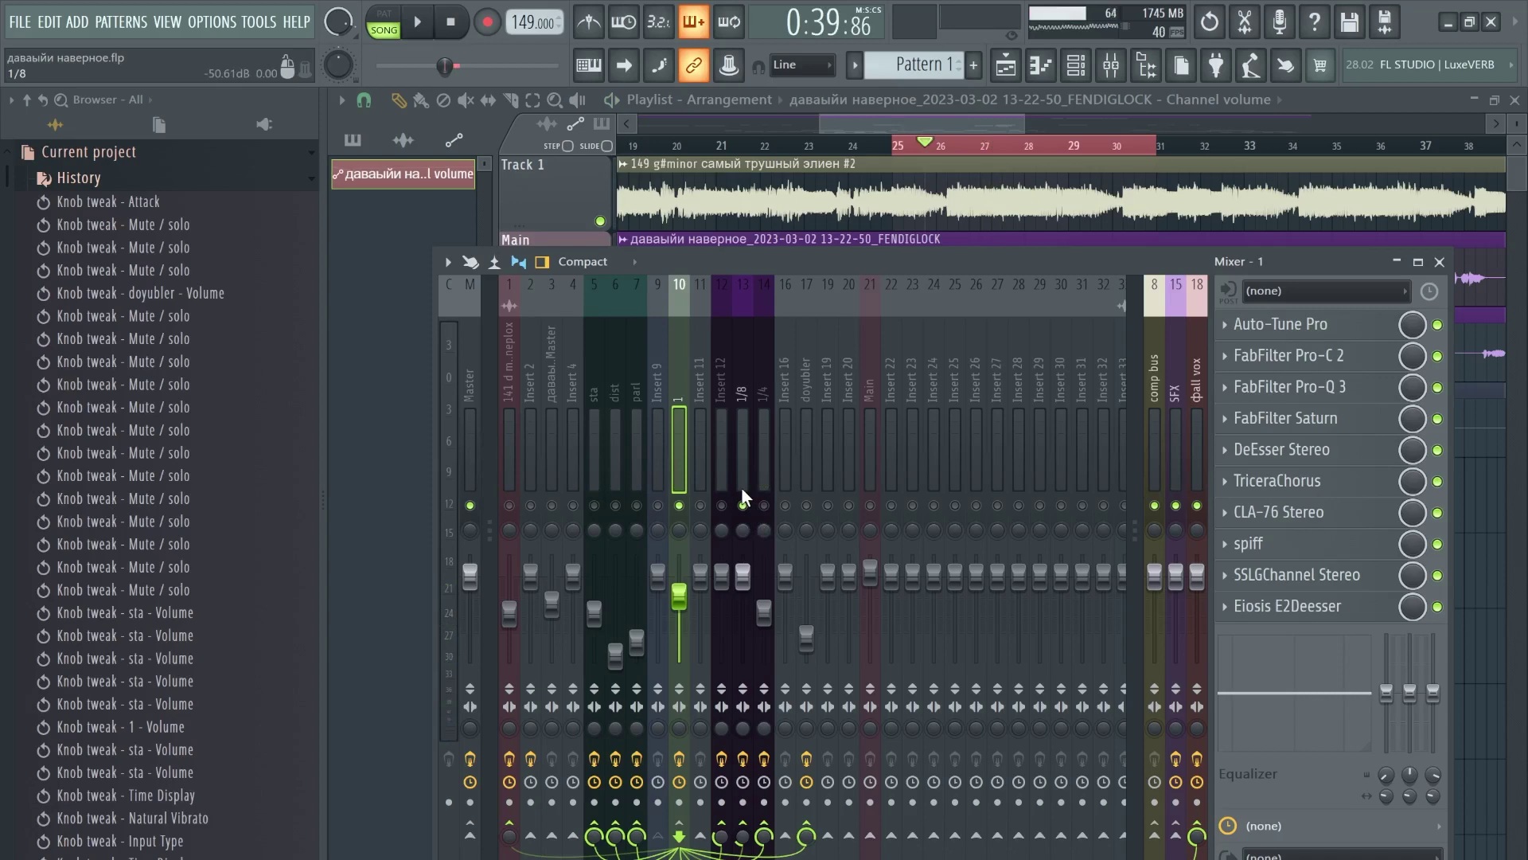
Step: Unmute the 1/4 track in place of 1/8, view its bx_delay2500, and audition the loop with insert 10 selected
{"action": "left_click", "coordinate": [765, 506]}
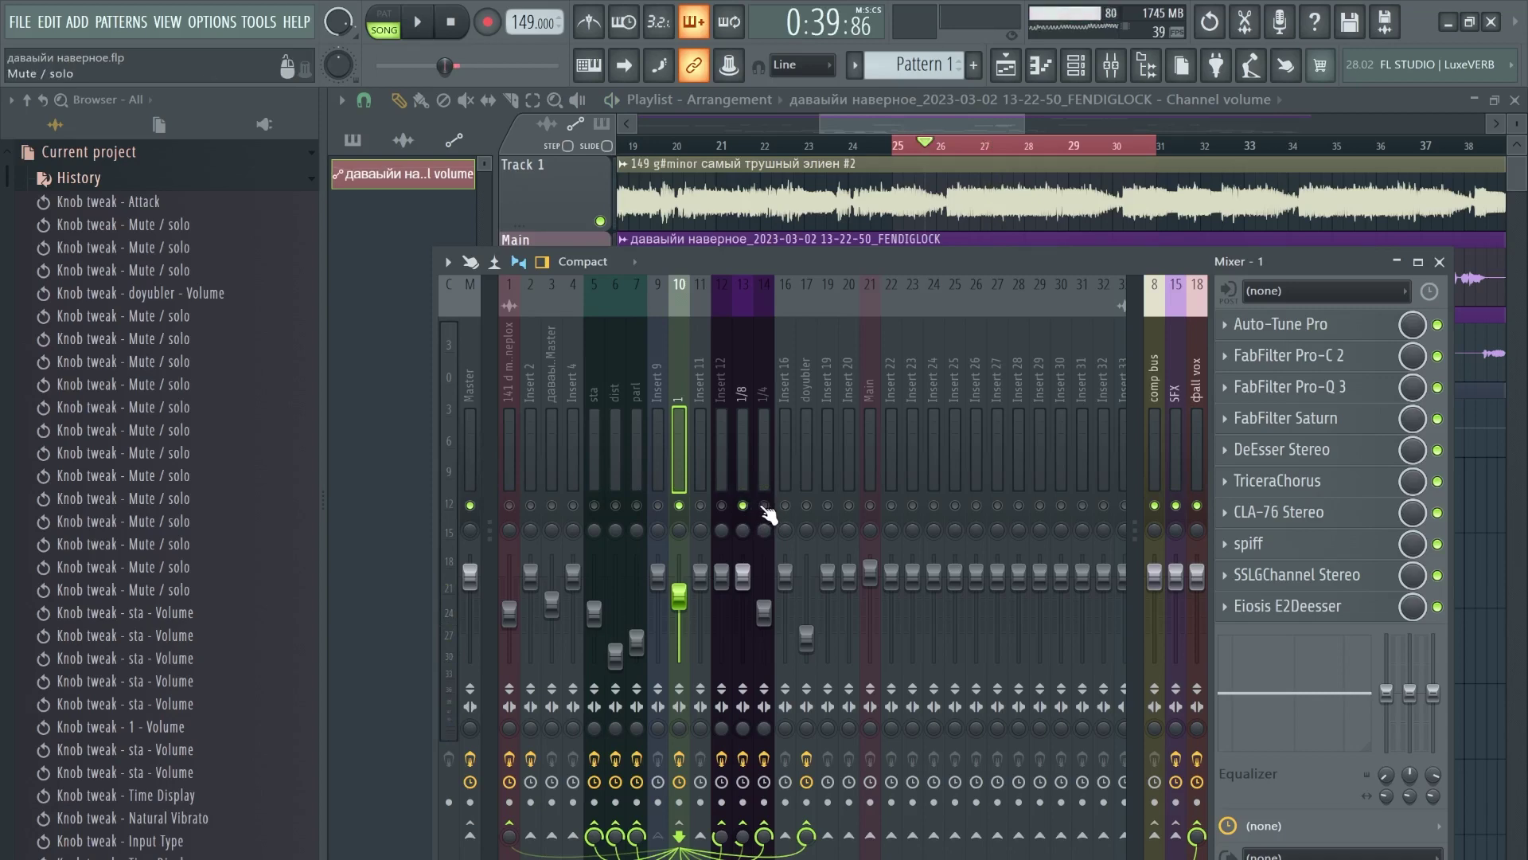
{"action": "left_click", "coordinate": [1280, 328]}
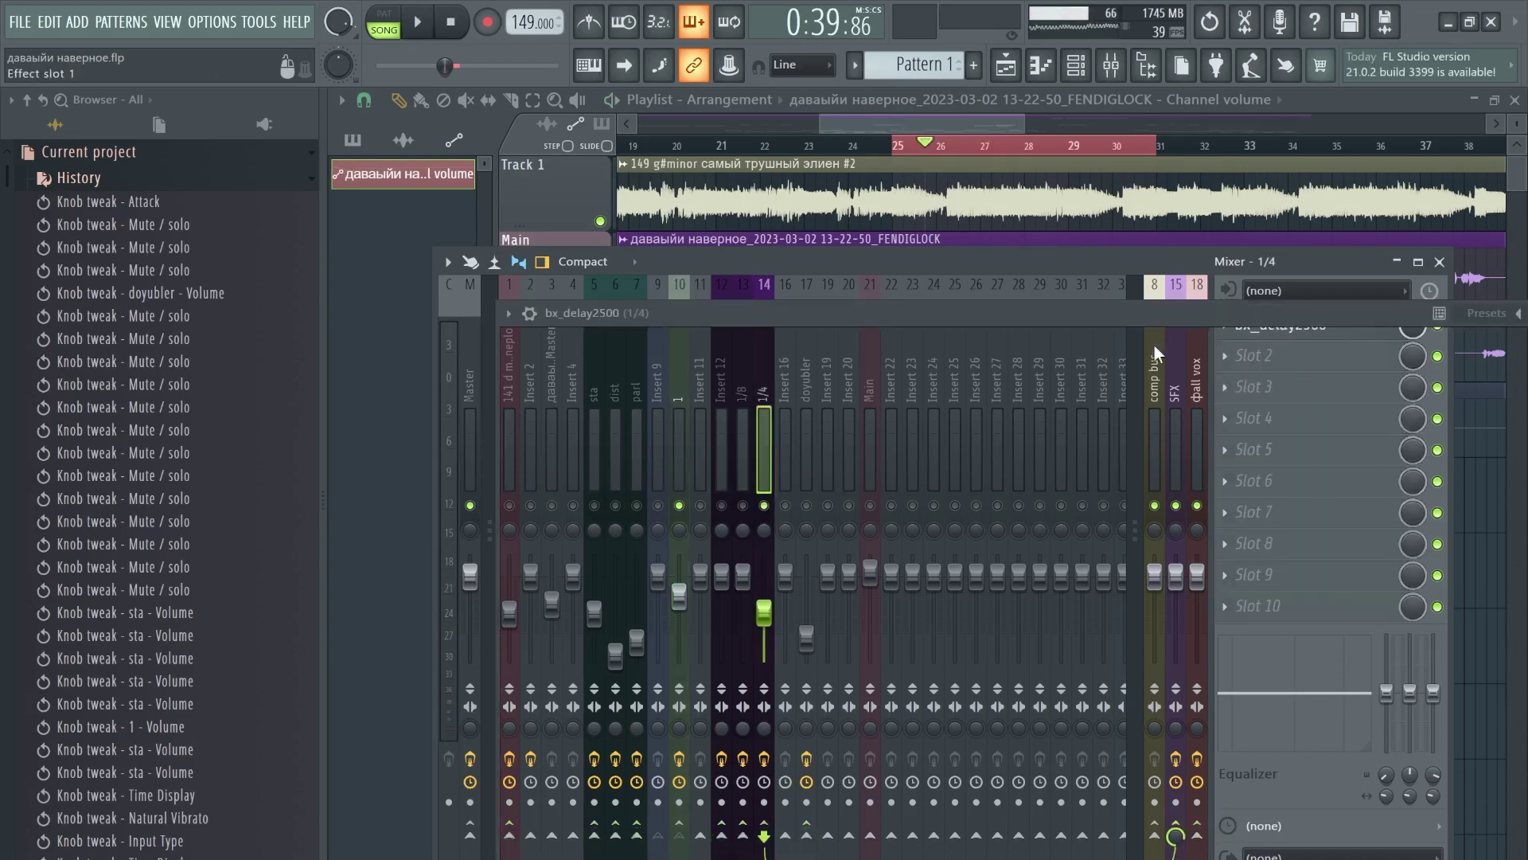
{"action": "left_click", "coordinate": [870, 249]}
{"action": "key", "text": "space"}
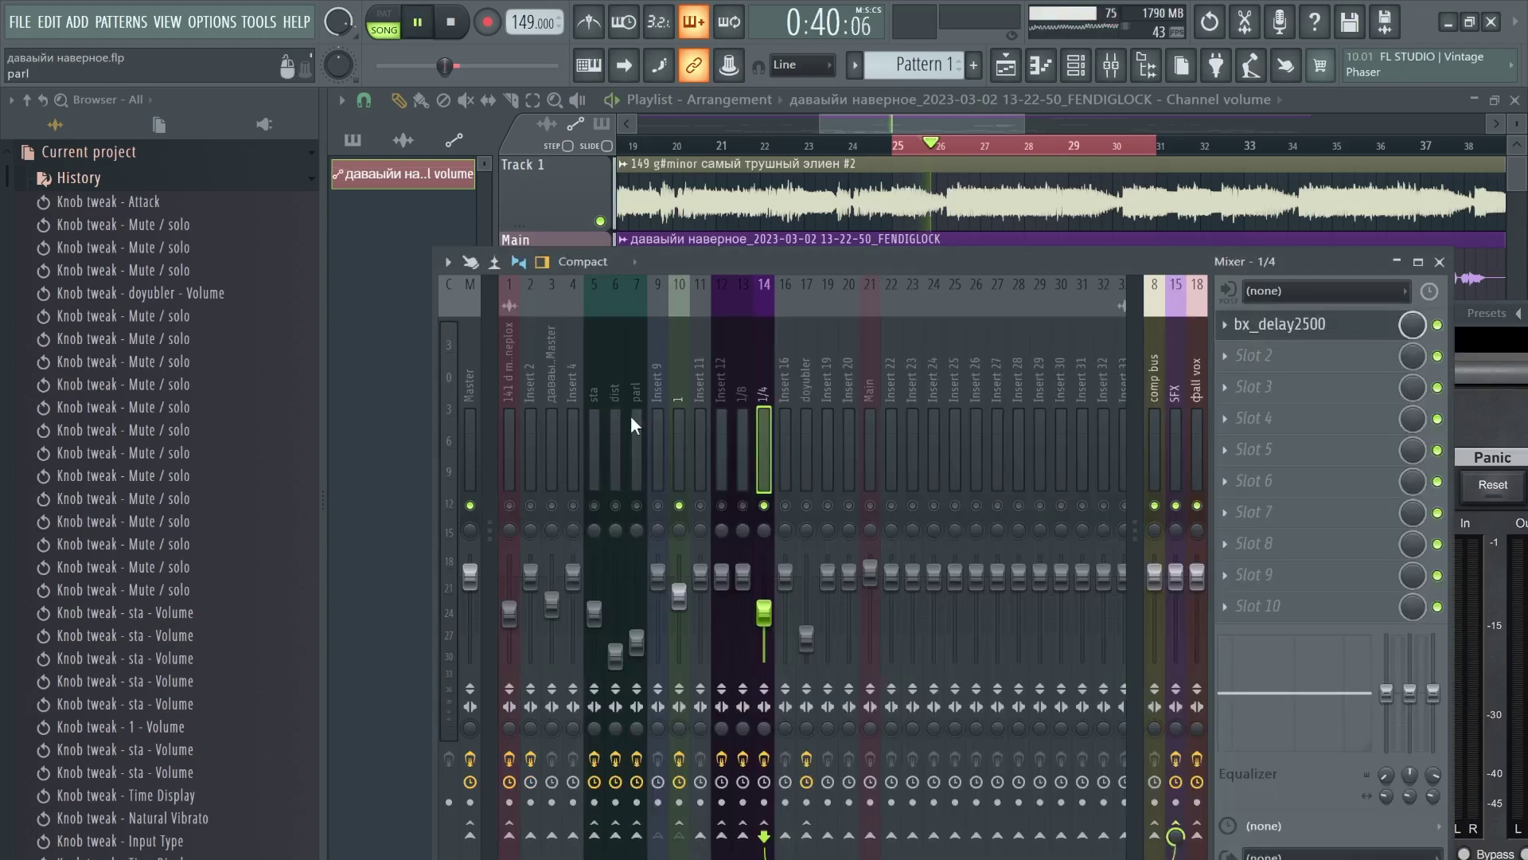
{"action": "left_click", "coordinate": [676, 434]}
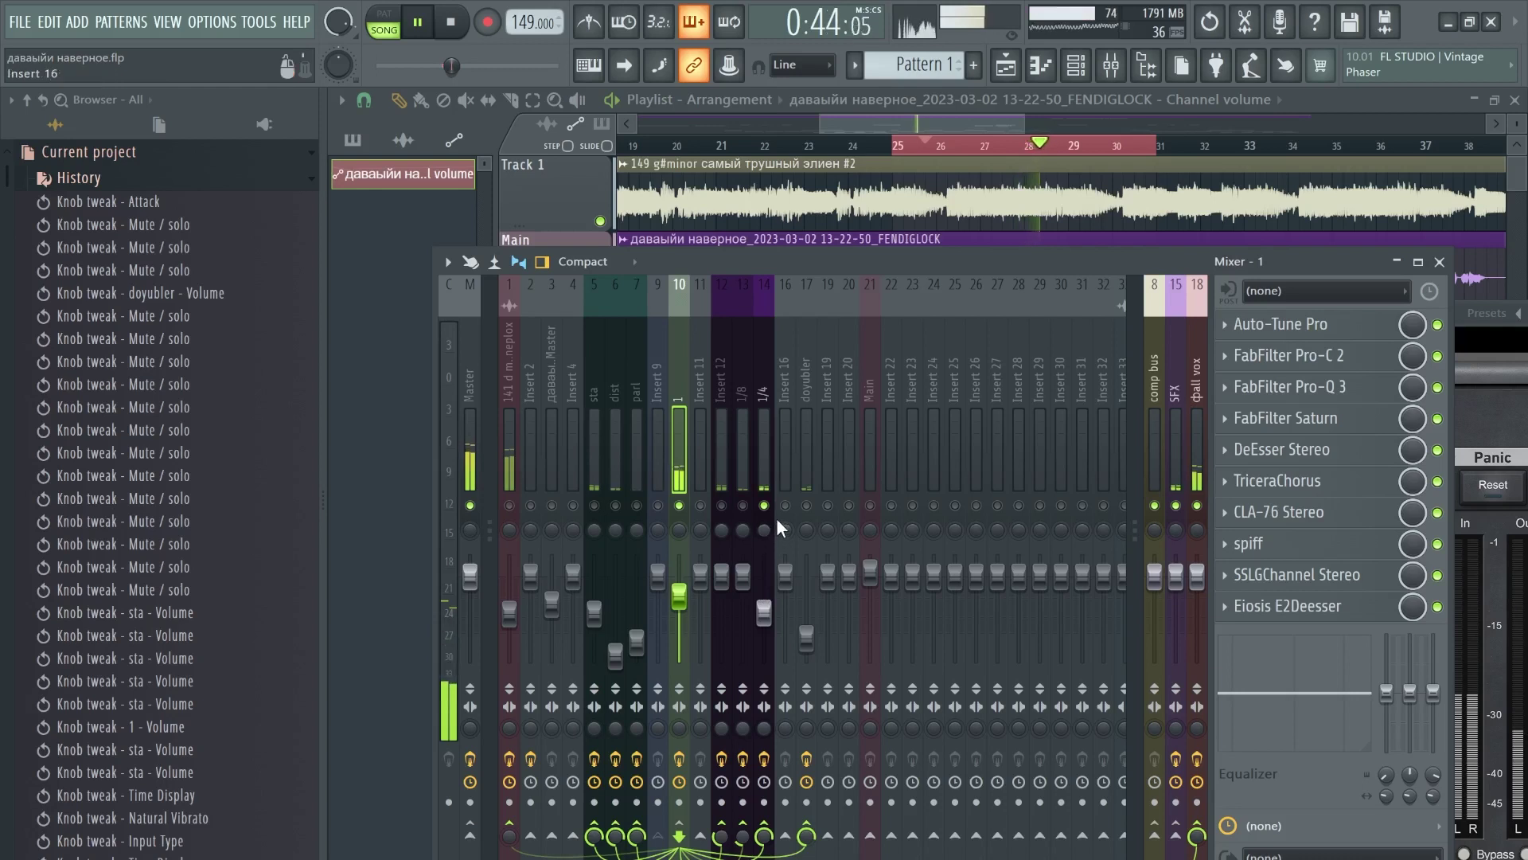
{"action": "key", "text": "space"}
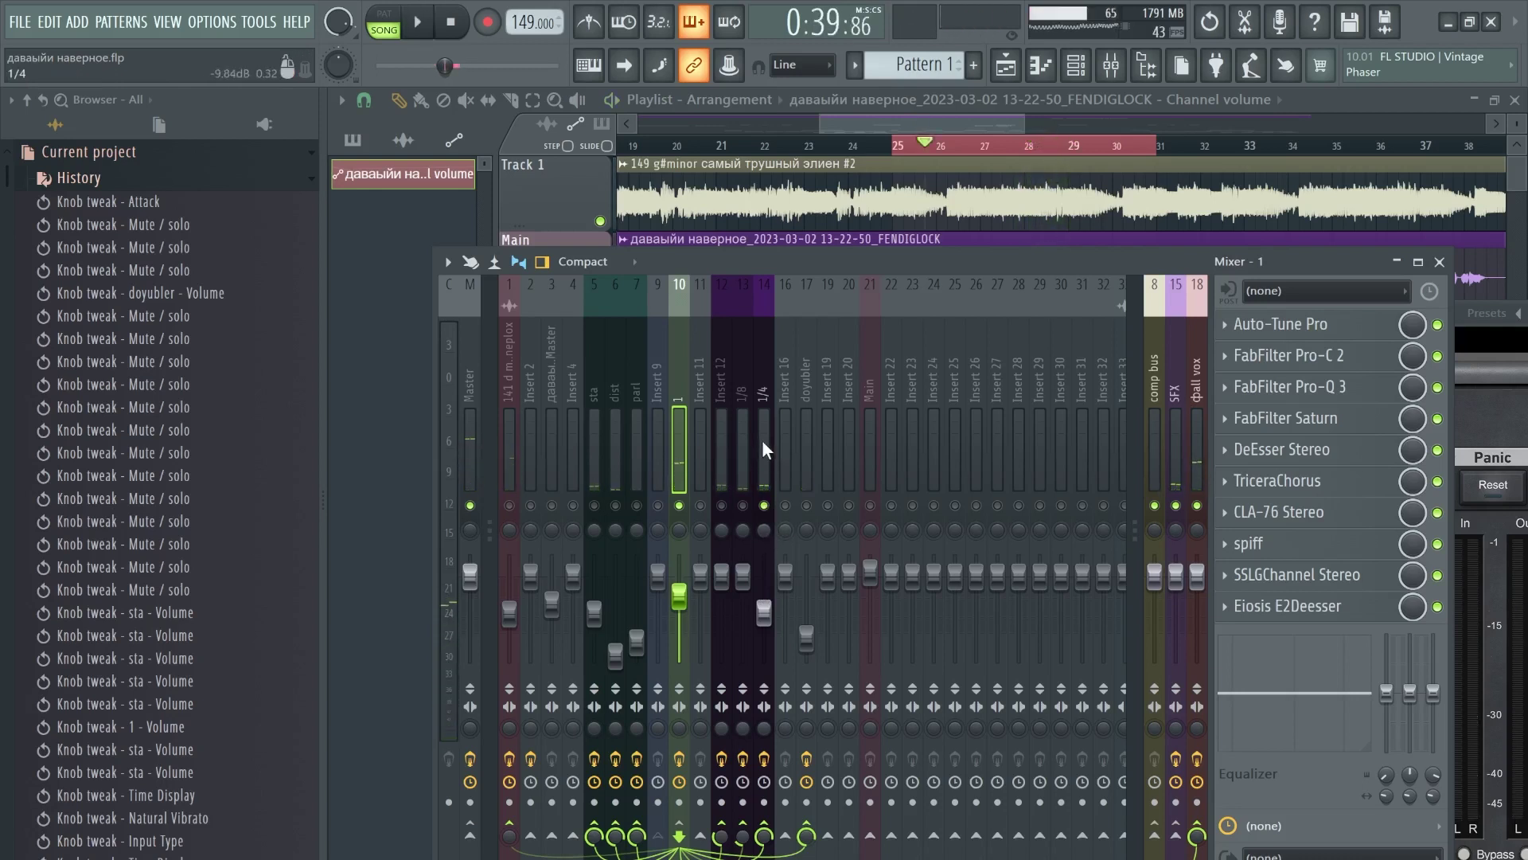
Step: Unmute Insert 12 and 1/8 alongside the 1/4 track so all three sends are active, and reselect insert 10
{"action": "left_click", "coordinate": [735, 418]}
{"action": "left_click", "coordinate": [766, 423]}
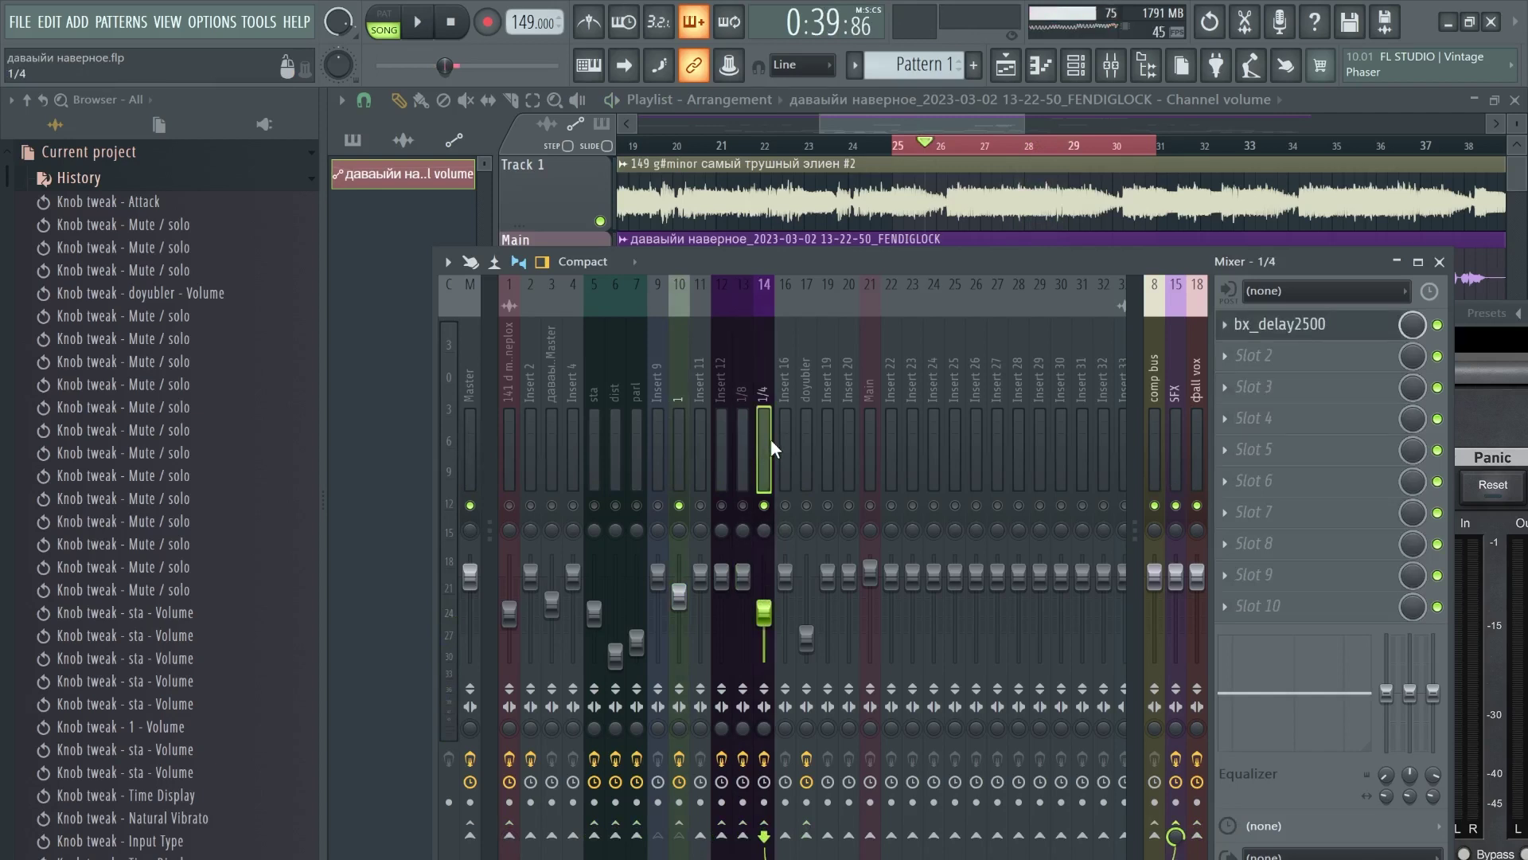
{"action": "left_click", "coordinate": [743, 506]}
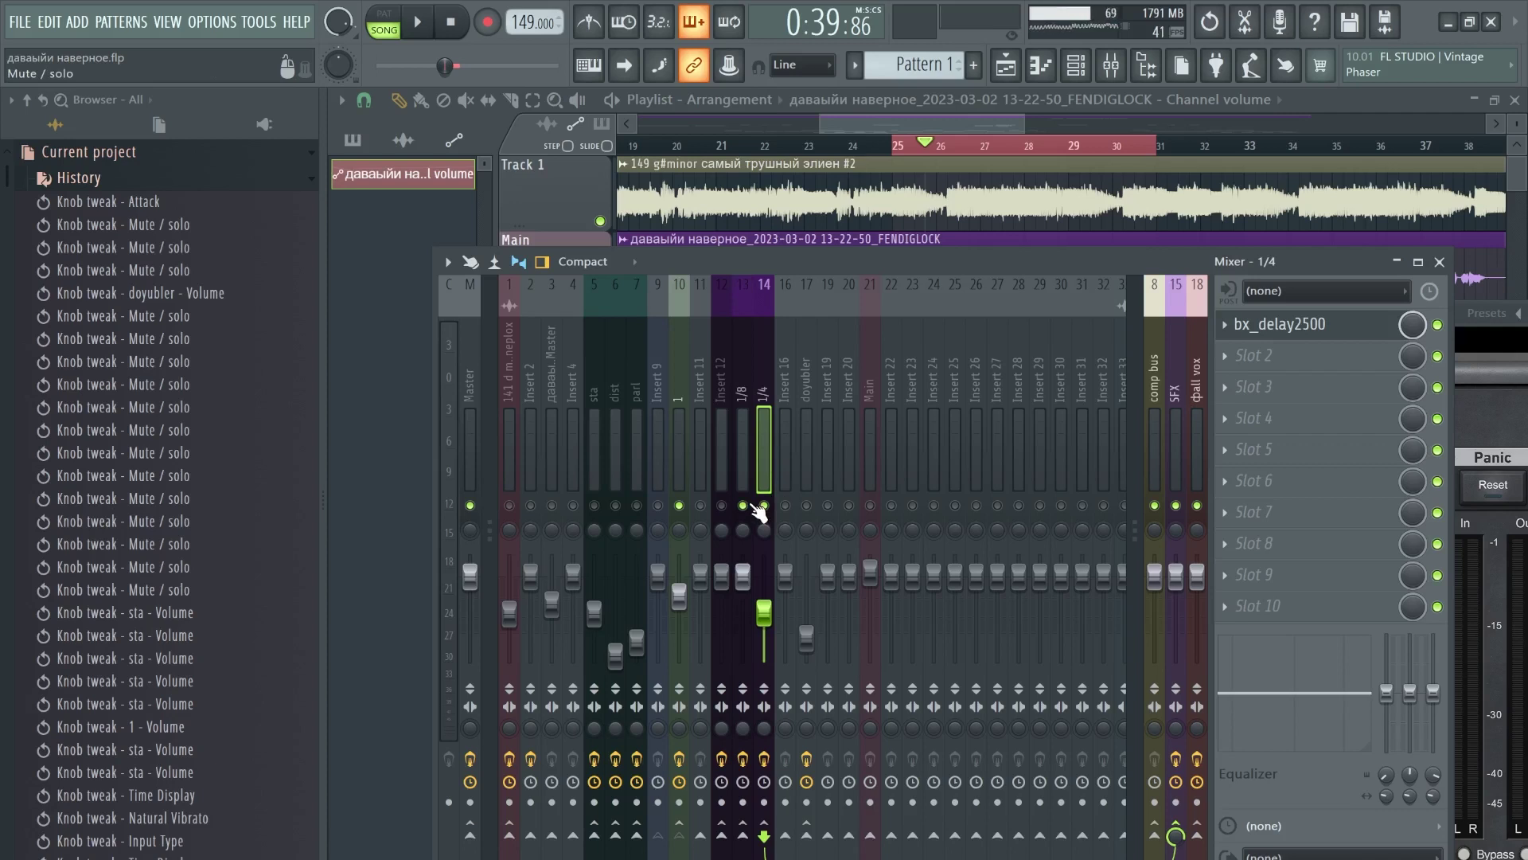
{"action": "left_click", "coordinate": [763, 506]}
{"action": "left_click", "coordinate": [686, 460]}
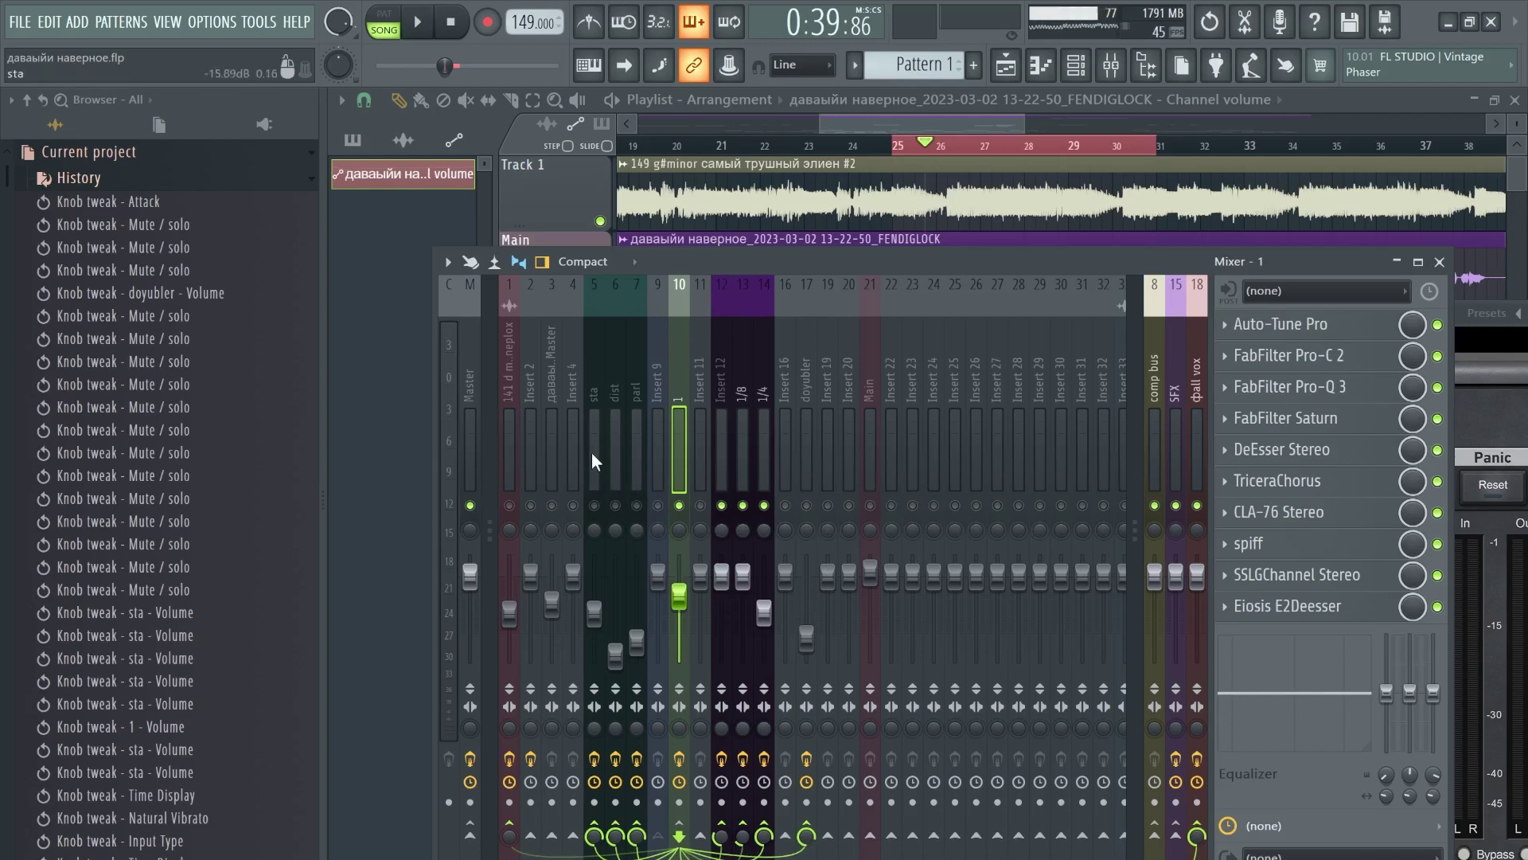
Step: Unmute the sta track with Comp TUBE-STA and play the loop to hear it, leaving it active
{"action": "left_click", "coordinate": [595, 506]}
{"action": "key", "text": "space"}
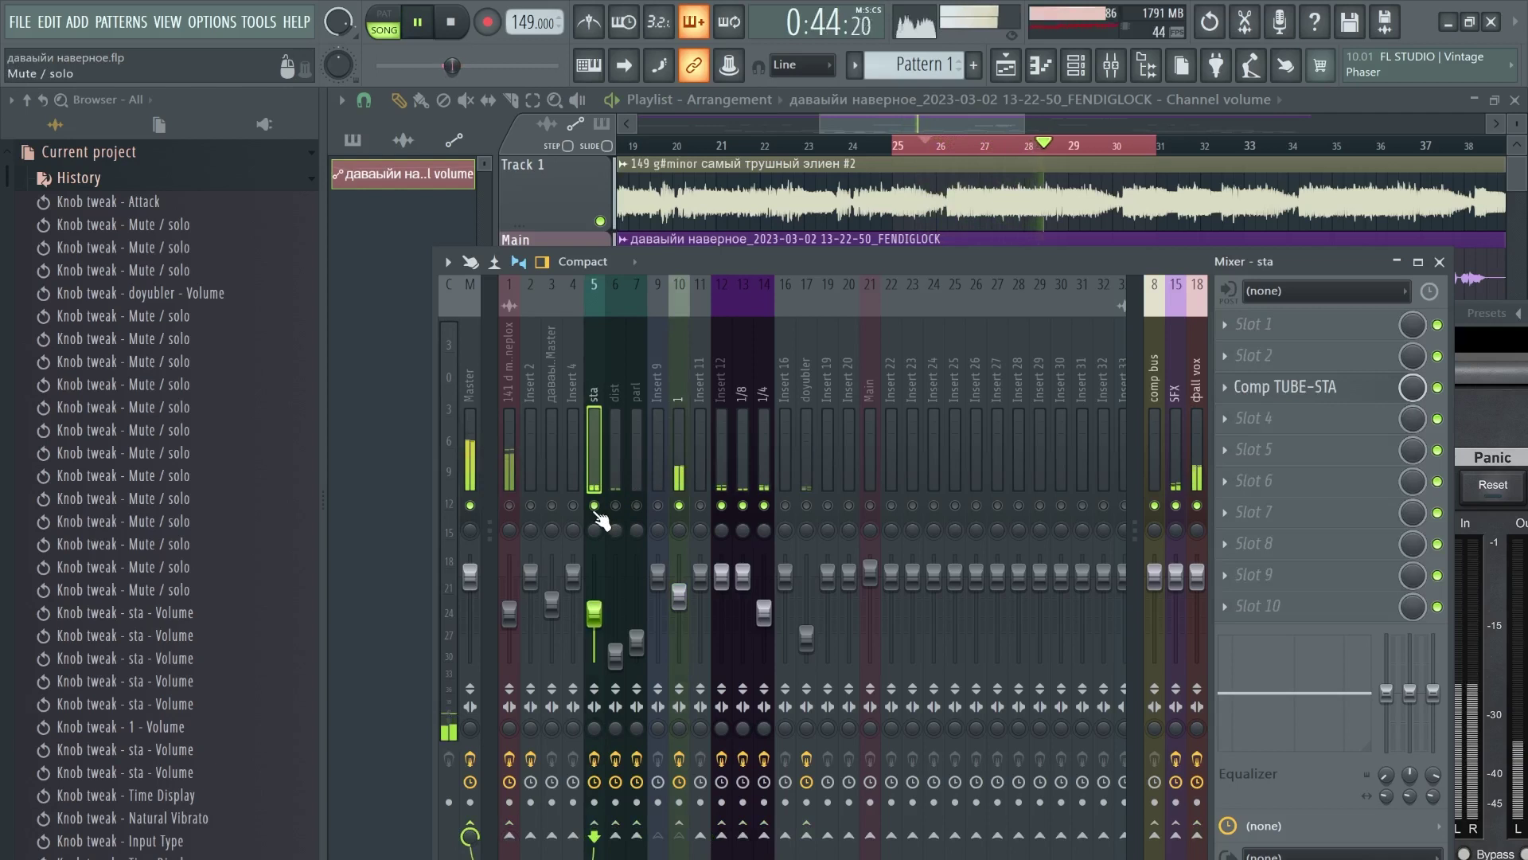
{"action": "key", "text": "space"}
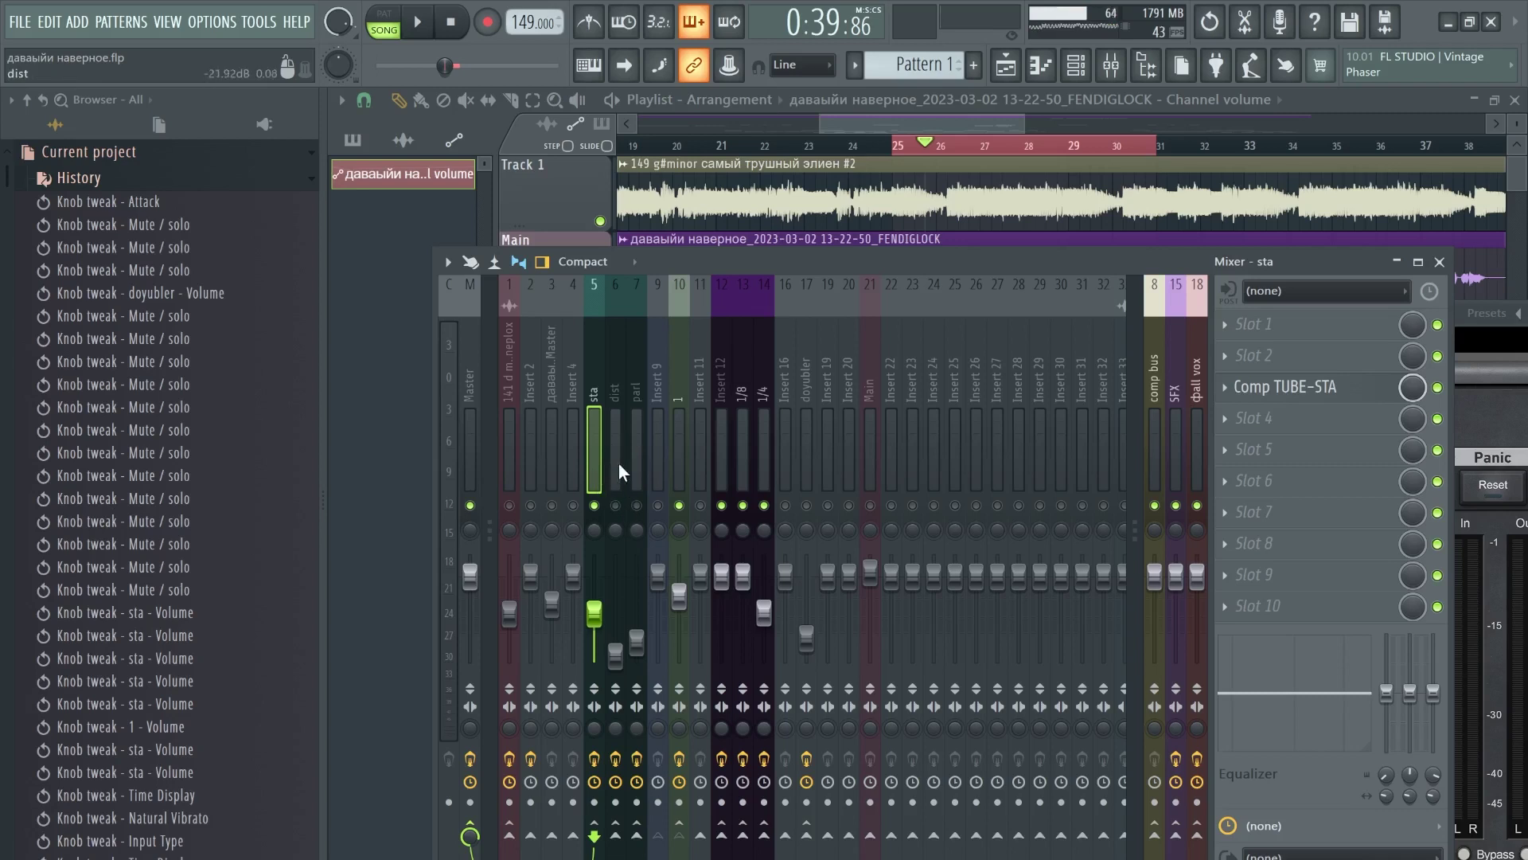
Step: Compare the loop with and without the dist track carrying Dist TUBE-CULTURE and FabFilter Pro-Q 3, leaving it unmuted
{"action": "left_click", "coordinate": [620, 470]}
{"action": "key", "text": "space"}
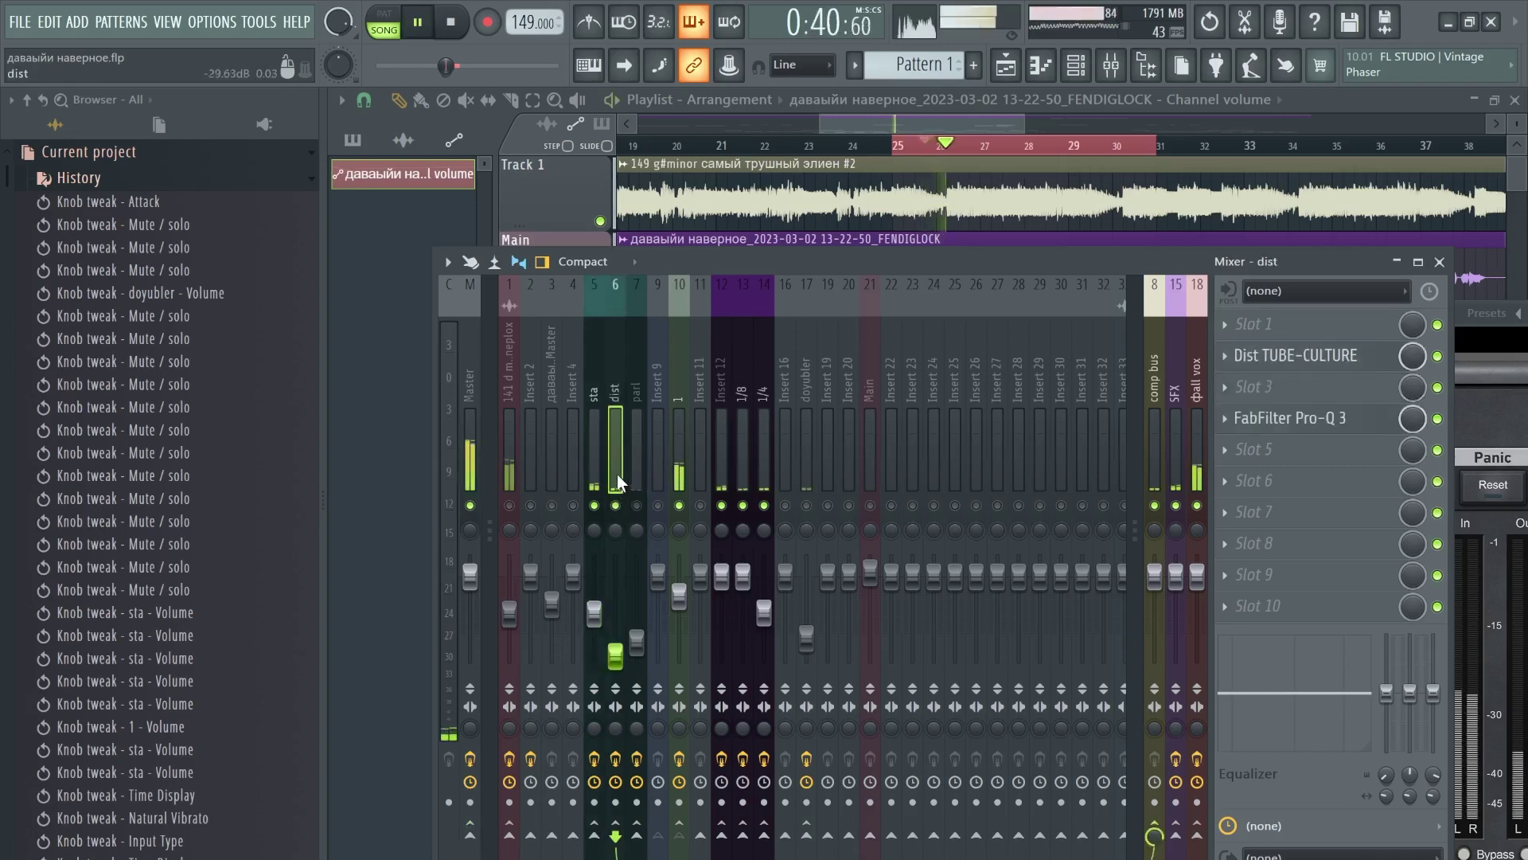
{"action": "left_click", "coordinate": [617, 507]}
{"action": "left_click", "coordinate": [617, 508]}
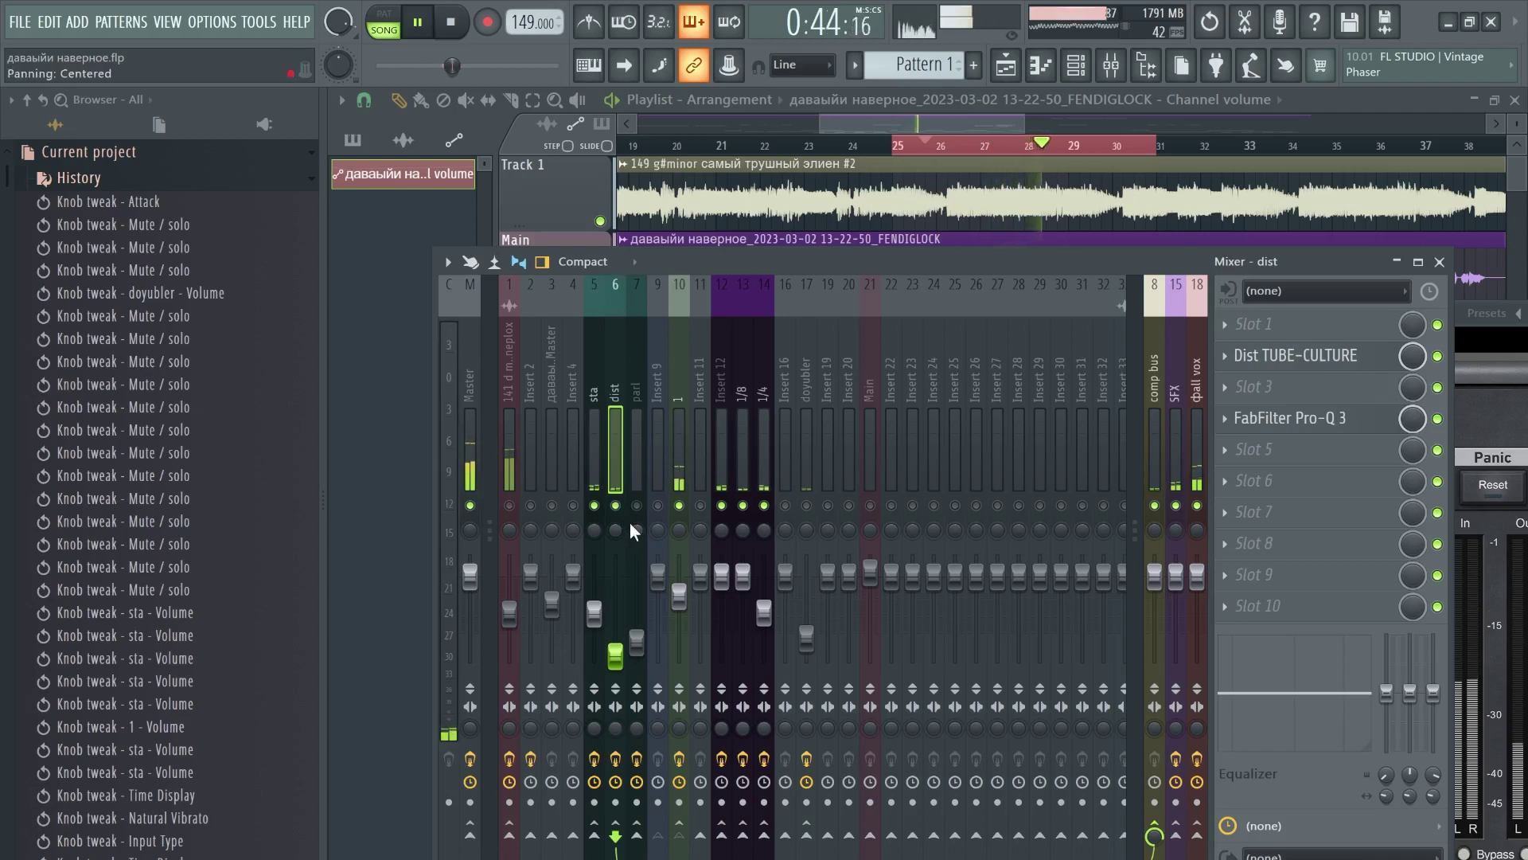
{"action": "key", "text": "space"}
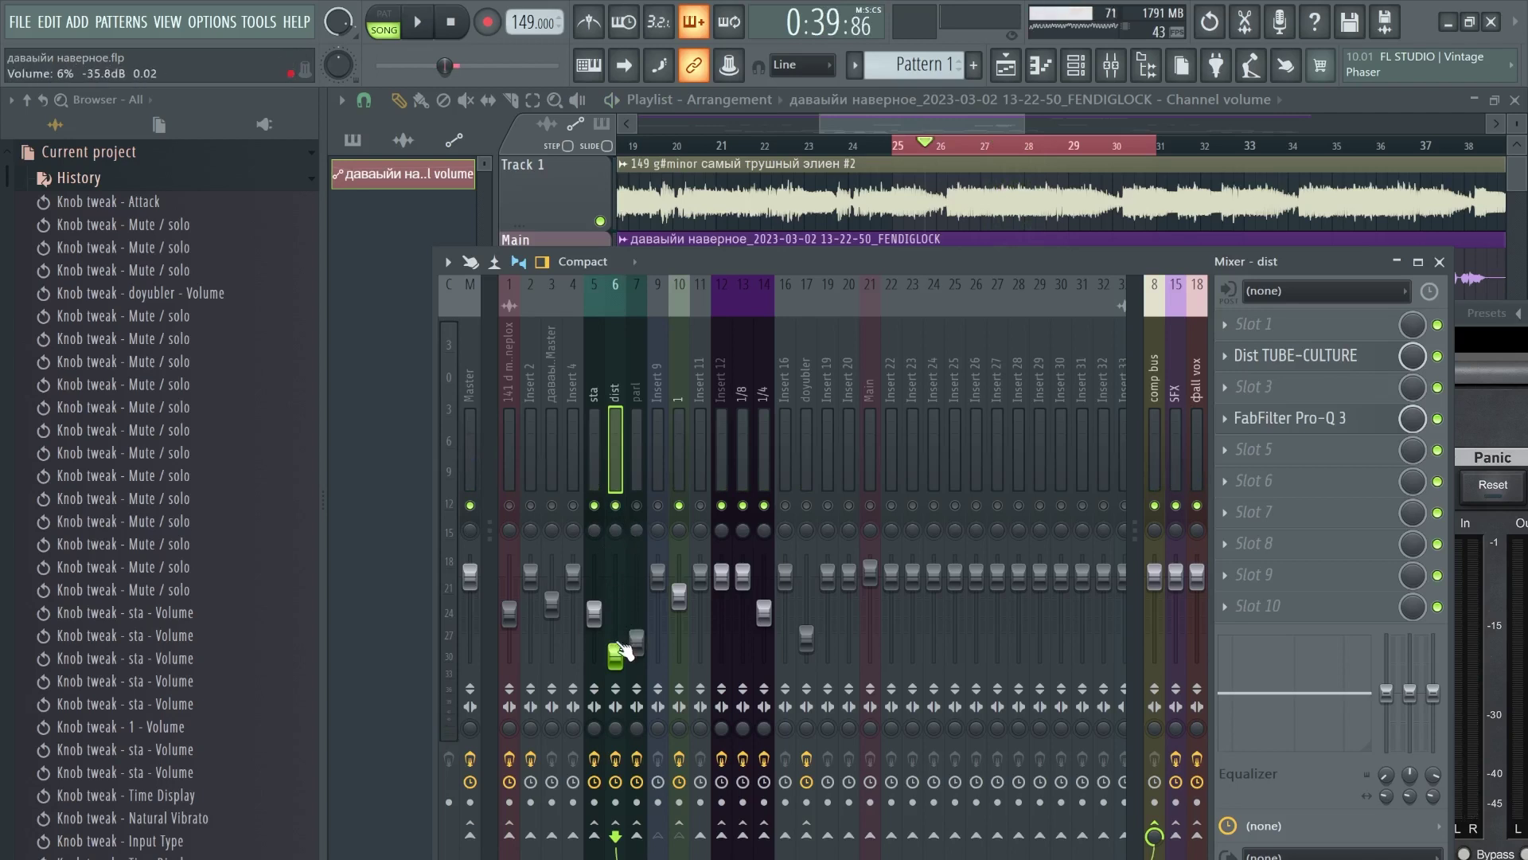
Step: Compare the loop with and without the parl track carrying Comp FET-76, leaving it unmuted
{"action": "key", "text": "space"}
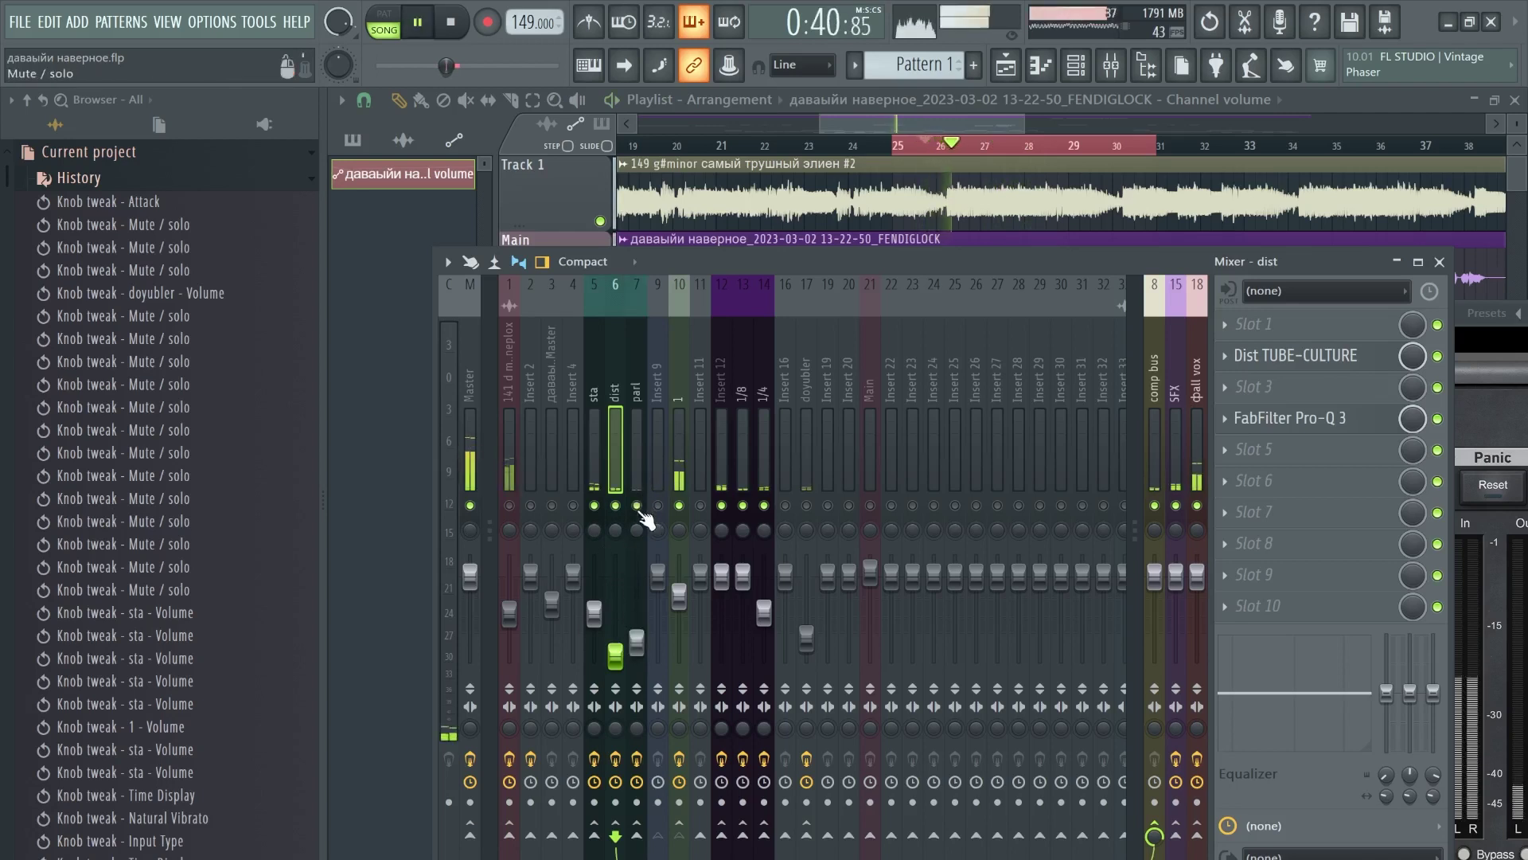
{"action": "left_click", "coordinate": [638, 506]}
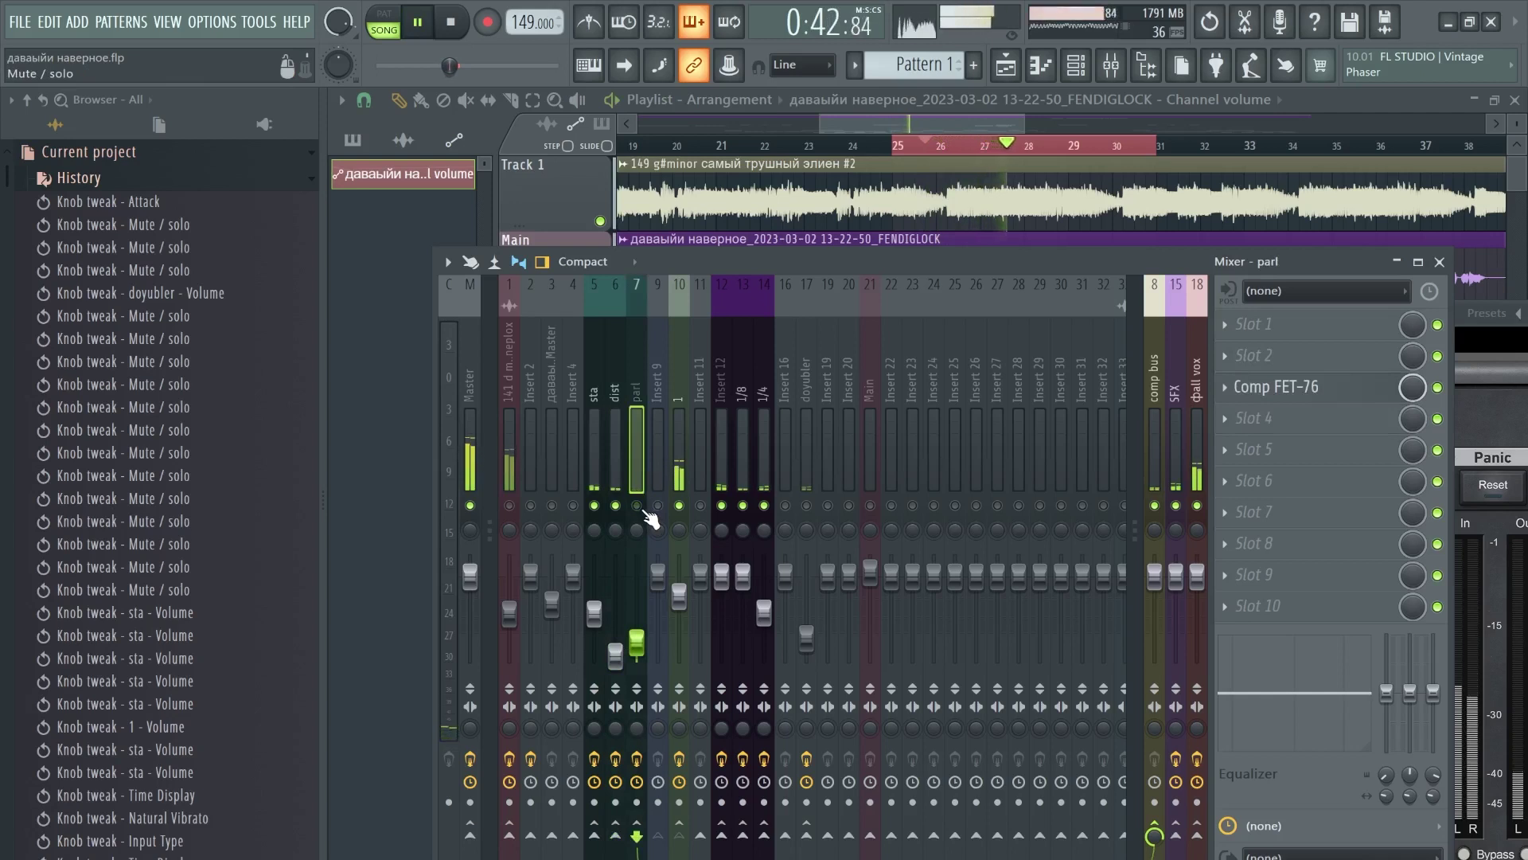
{"action": "key", "text": "space"}
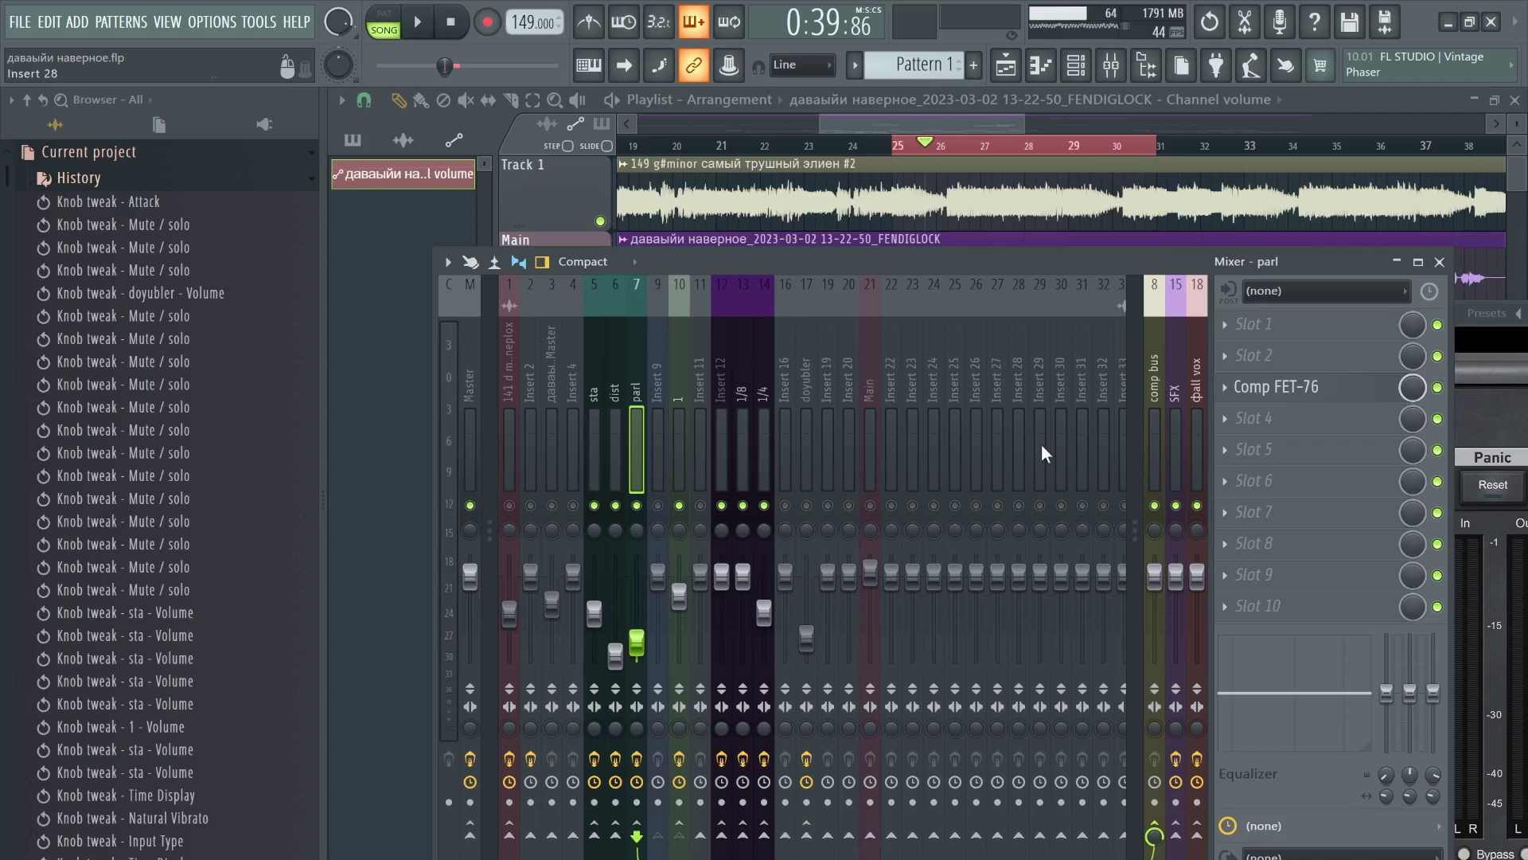
Step: Select the фall vox track and disable its Sibilance Stereo and FabFilter Pro-Q 3, leaving only FabFilter Pro-C 2 active
{"action": "left_click", "coordinate": [1198, 430]}
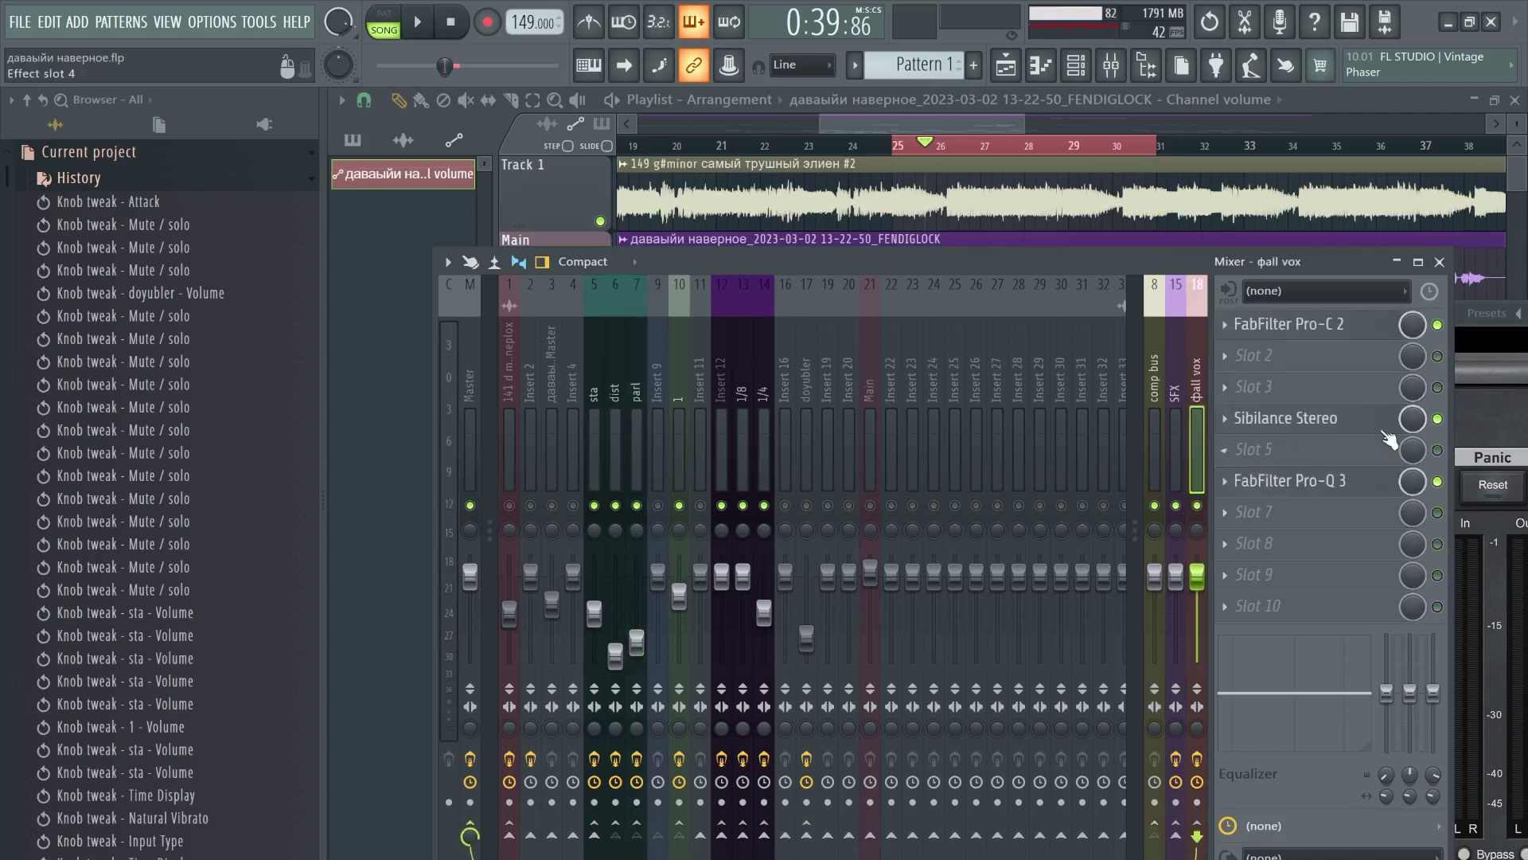
{"action": "left_click", "coordinate": [1437, 418]}
{"action": "left_click", "coordinate": [1441, 481]}
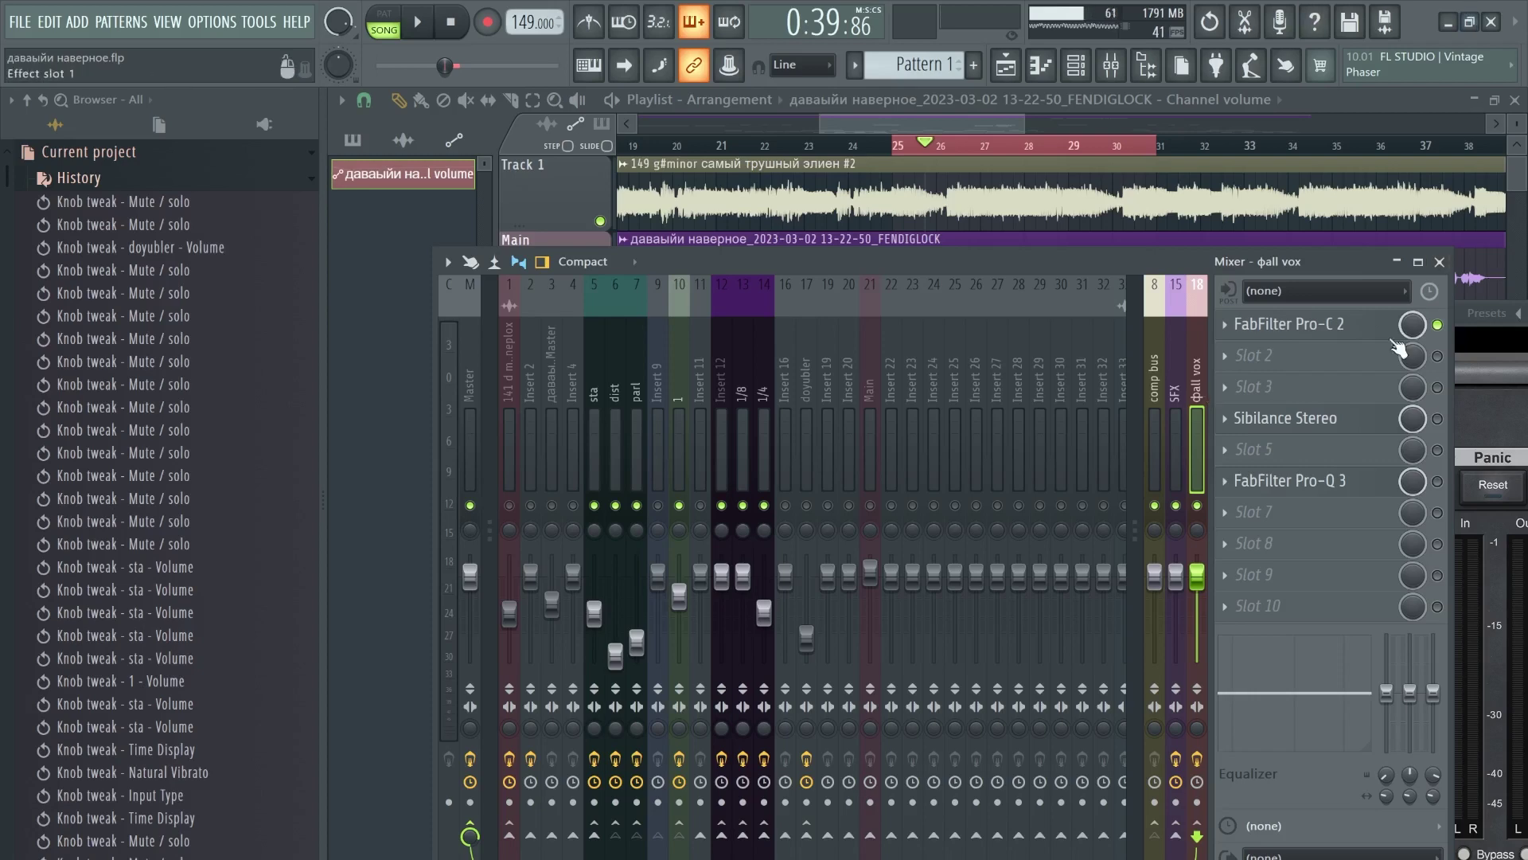
Step: Open FabFilter Pro-C 2 on the фall vox track and compare the playing loop with and without the compressor, leaving it enabled
{"action": "left_click", "coordinate": [1321, 333]}
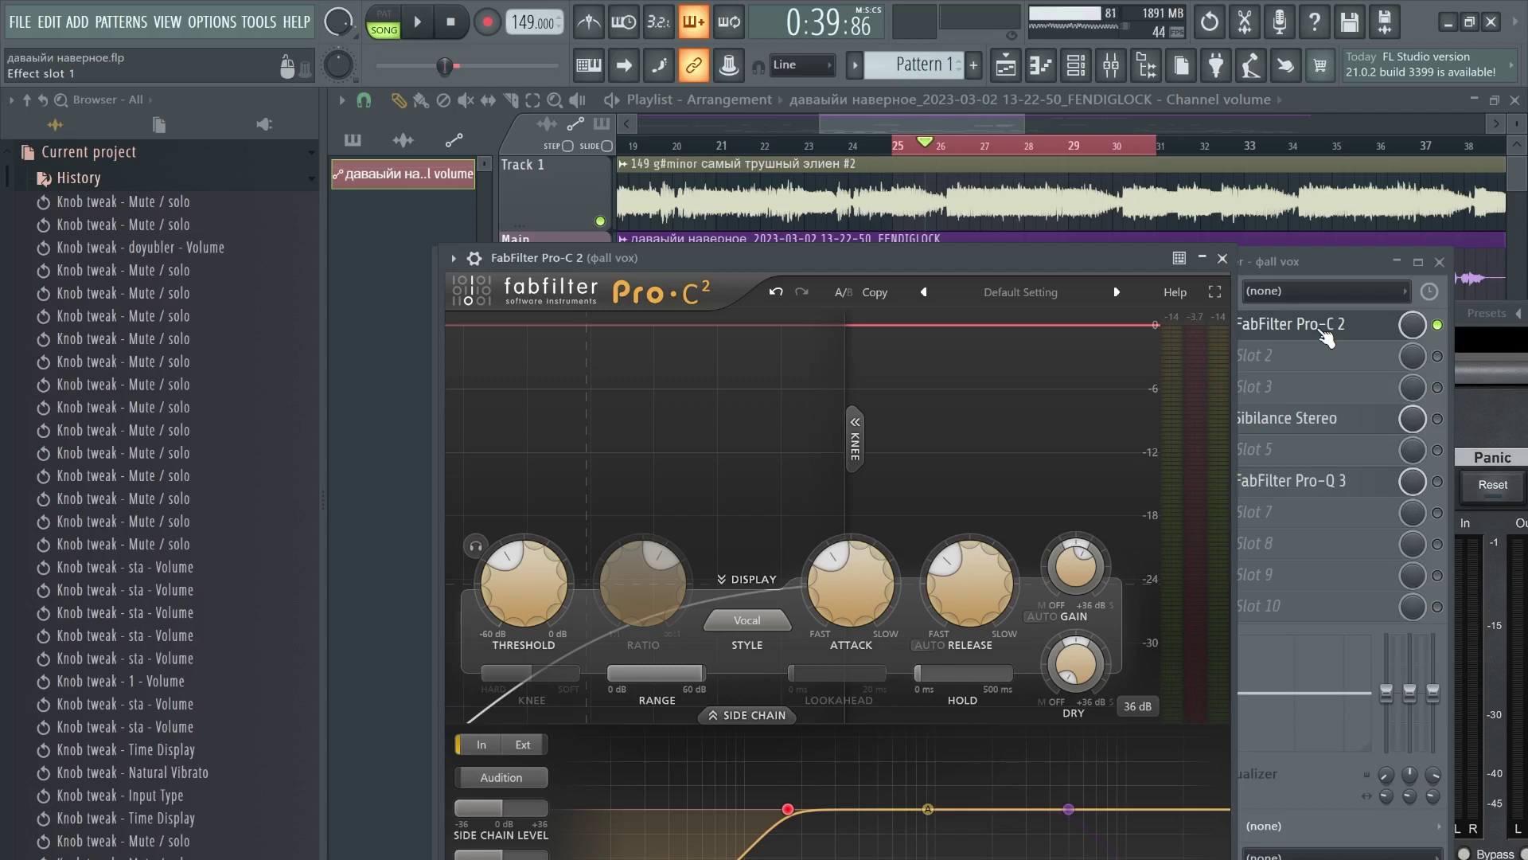
{"action": "key", "text": "space"}
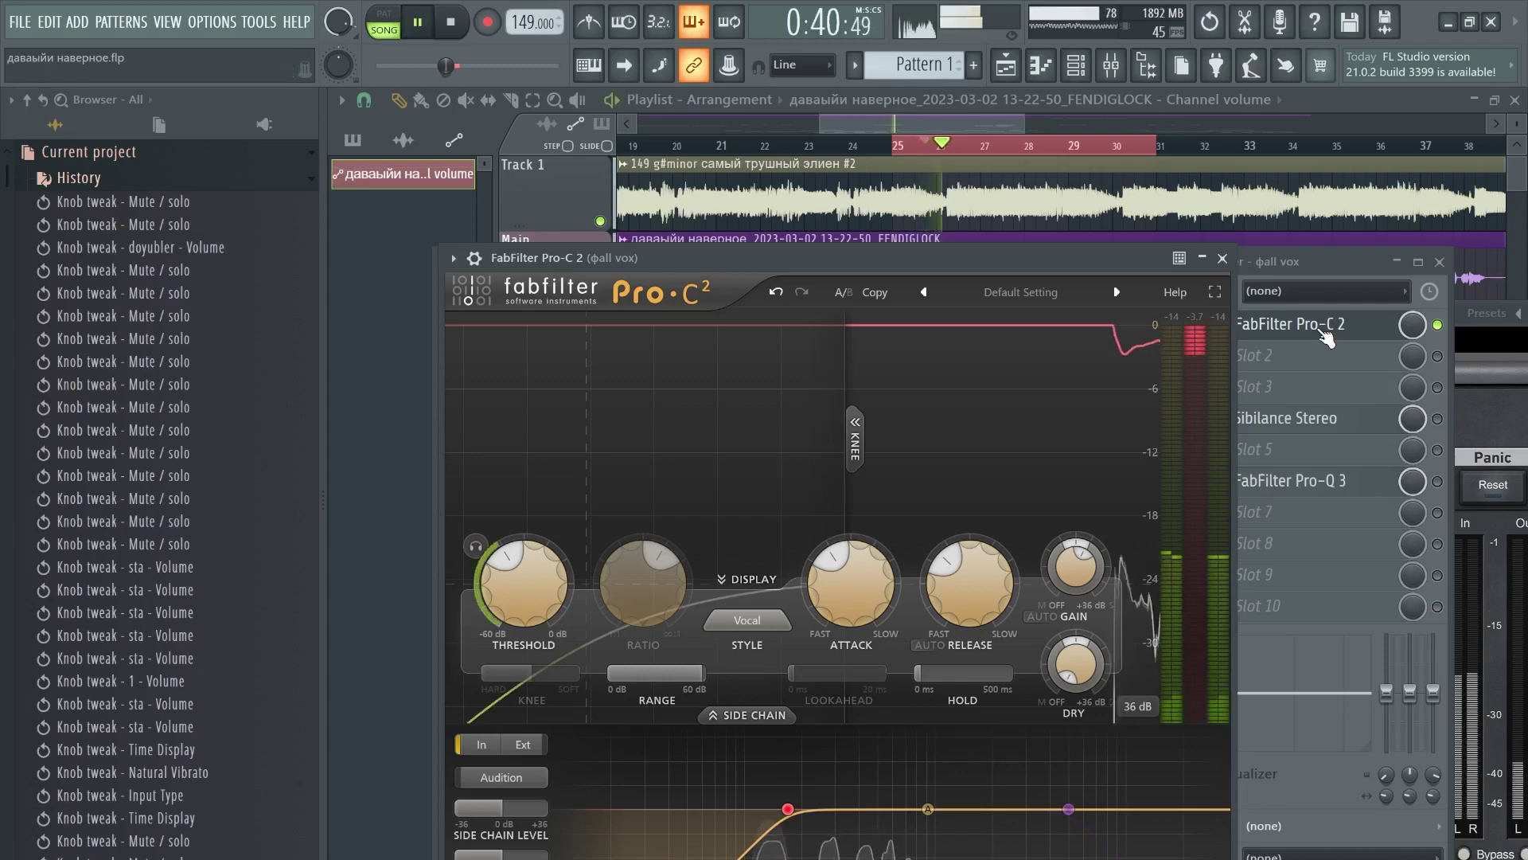
{"action": "left_click", "coordinate": [1438, 325]}
{"action": "left_click", "coordinate": [1437, 325]}
Step: Enable Sibilance Stereo on the фall vox track, view its settings while the loop plays, and close its window
{"action": "left_click", "coordinate": [1438, 418]}
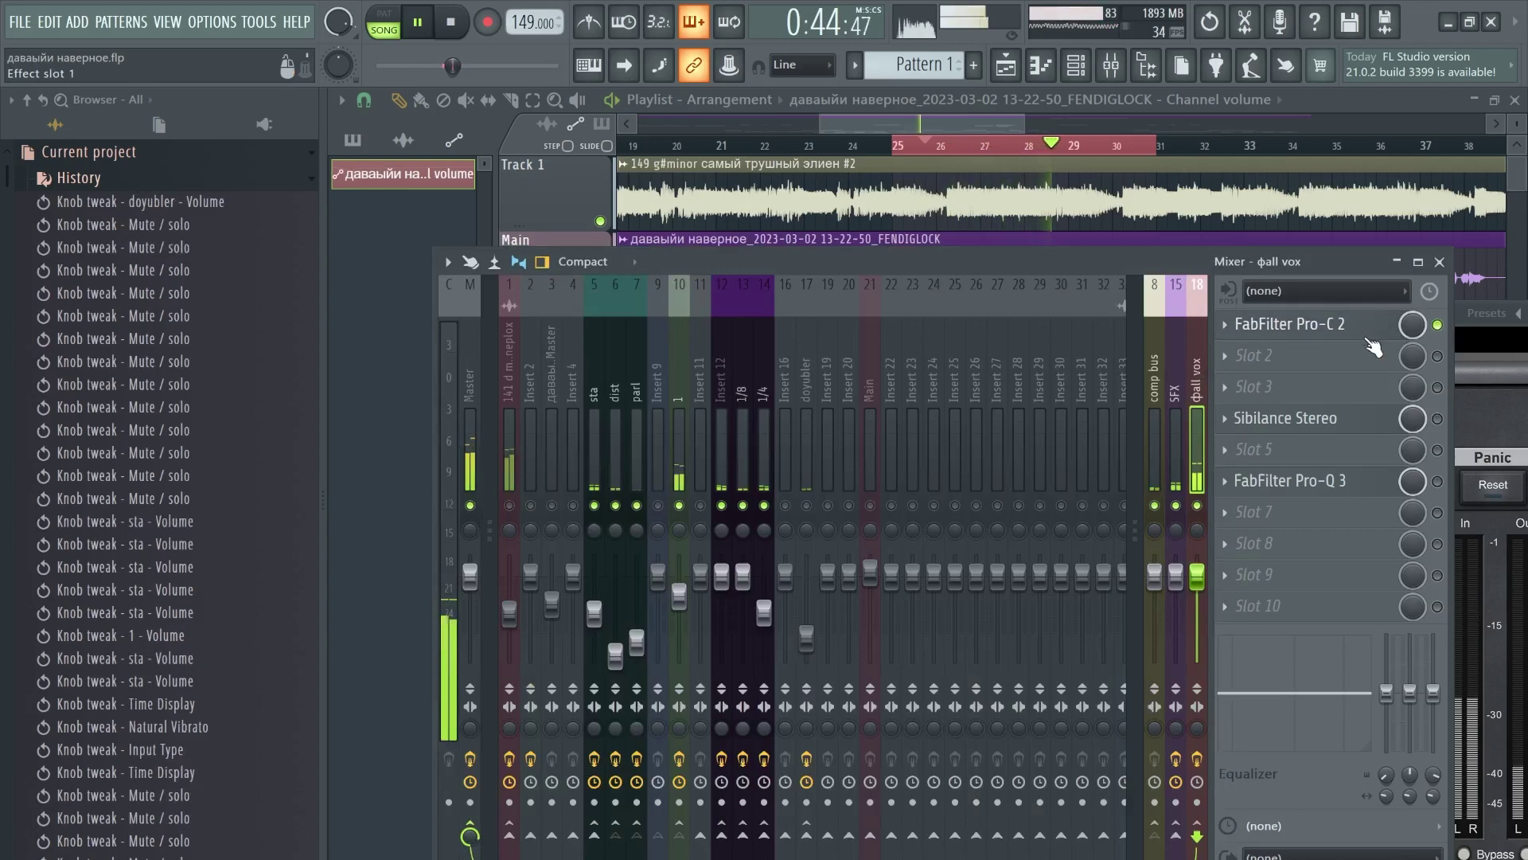
{"action": "key", "text": "space"}
{"action": "left_click", "coordinate": [1400, 422]}
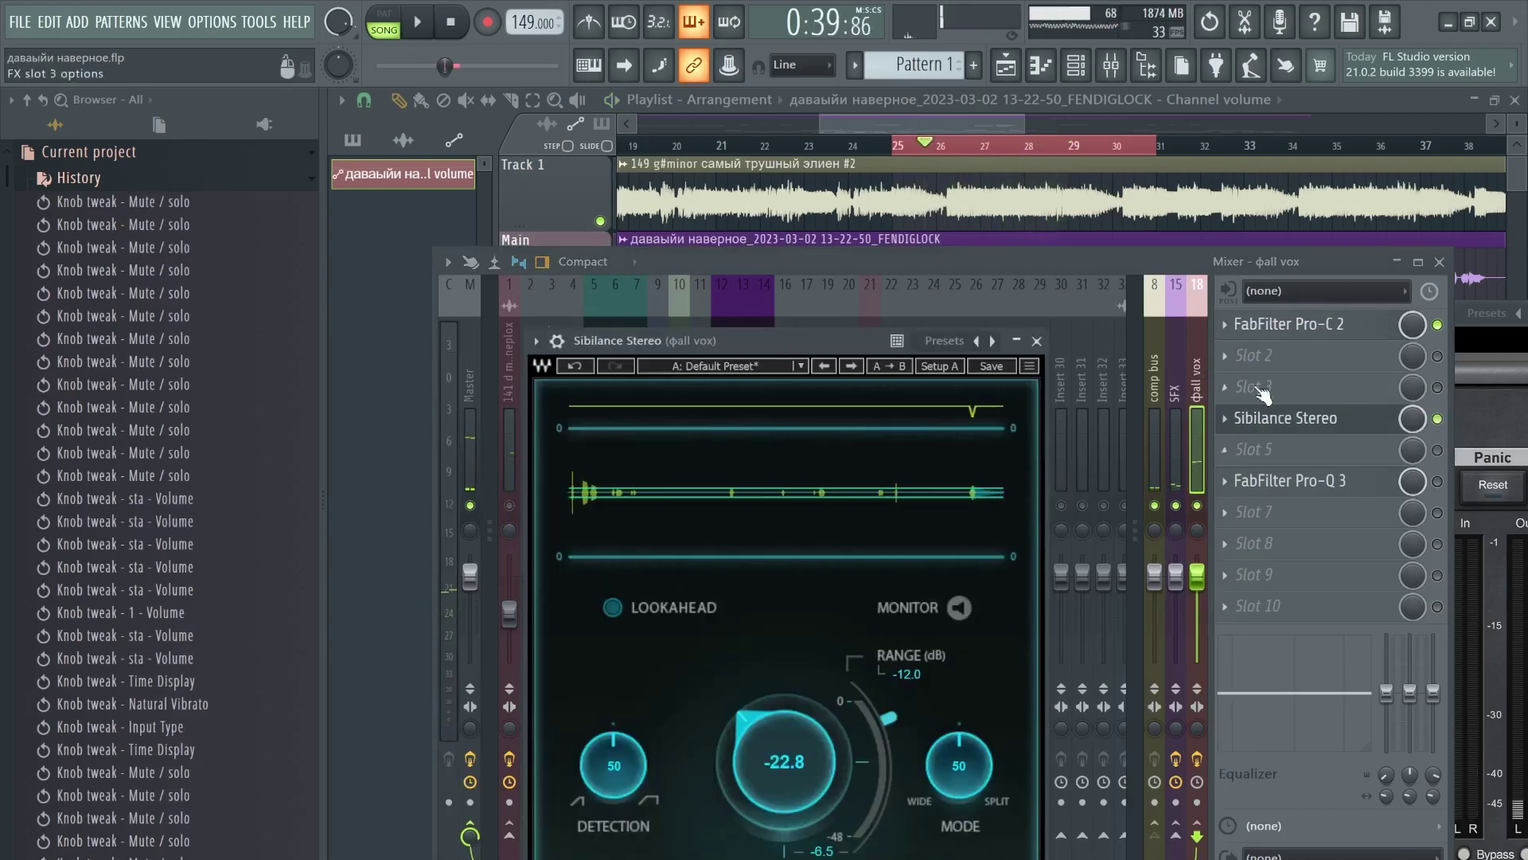
{"action": "key", "text": "space"}
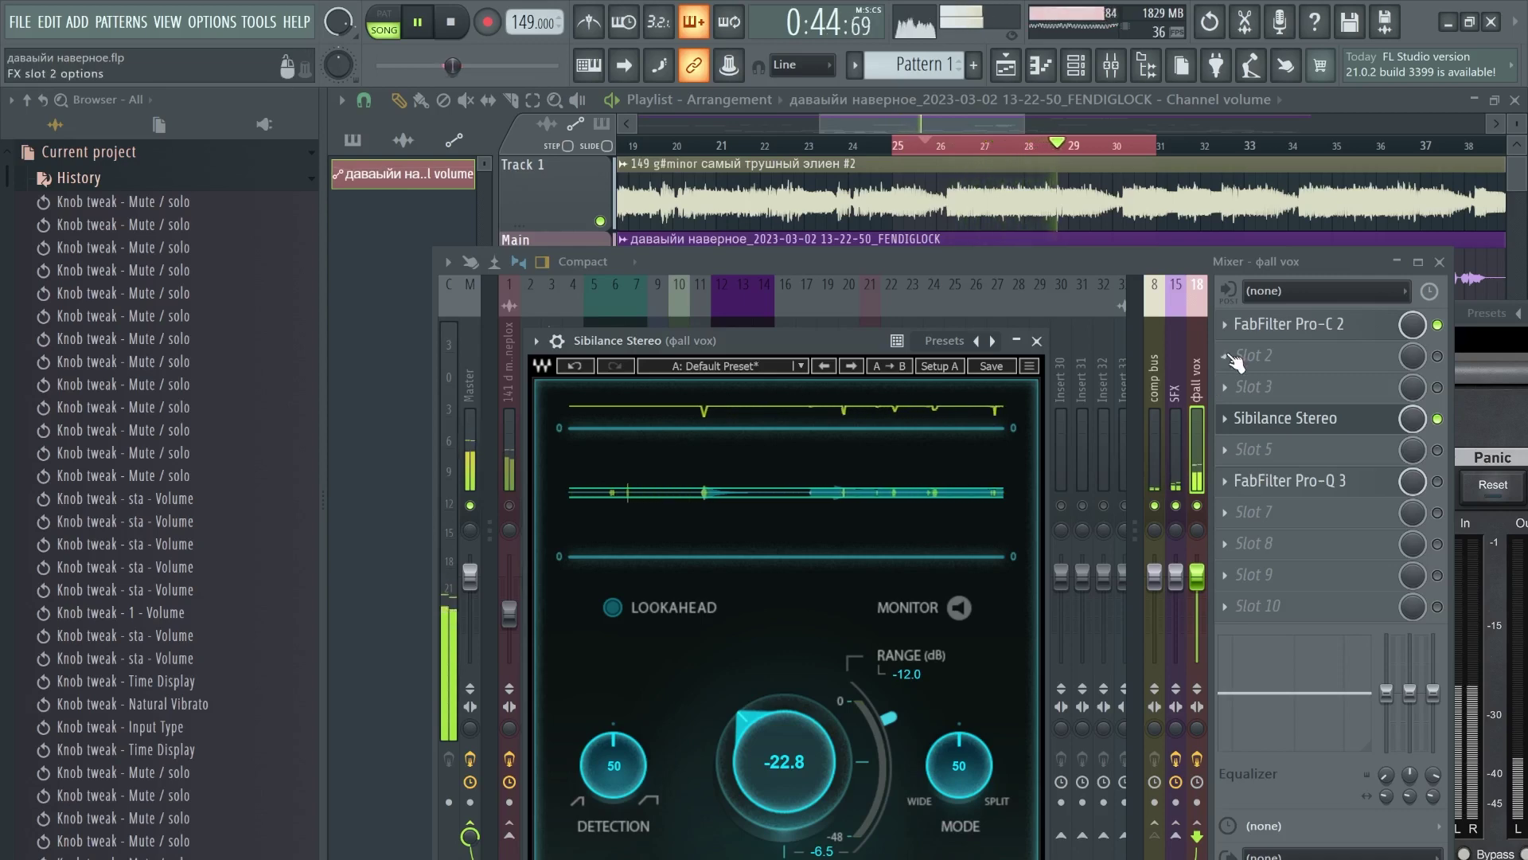
{"action": "key", "text": "space"}
{"action": "left_click", "coordinate": [1290, 422]}
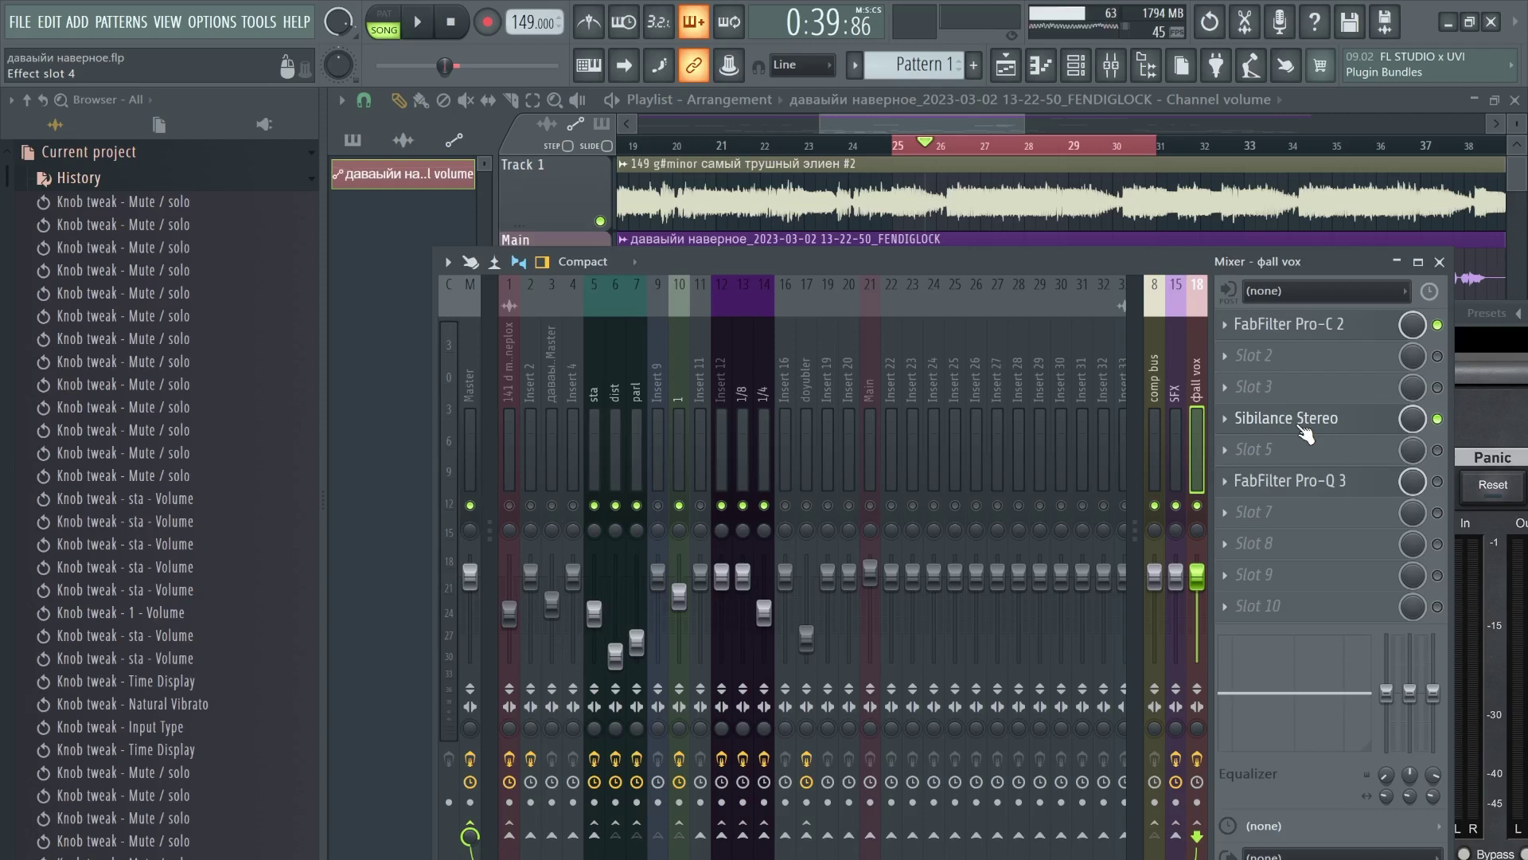
Step: Enable FabFilter Pro-Q 3 on the фall vox track and play the loop with all three plugins active
{"action": "left_click", "coordinate": [1449, 477]}
{"action": "key", "text": "space"}
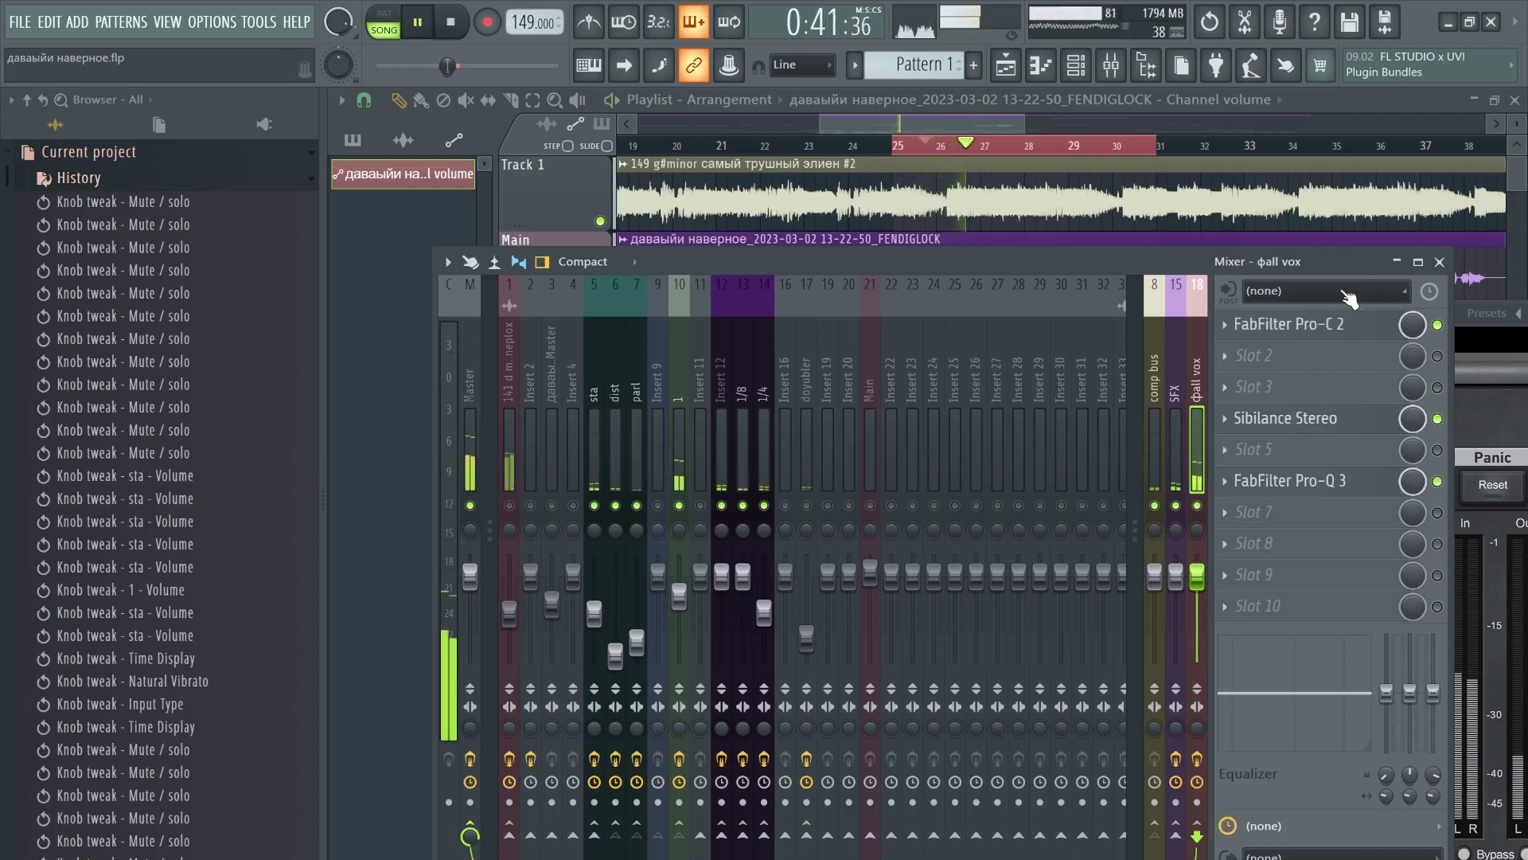
{"action": "key", "text": "space"}
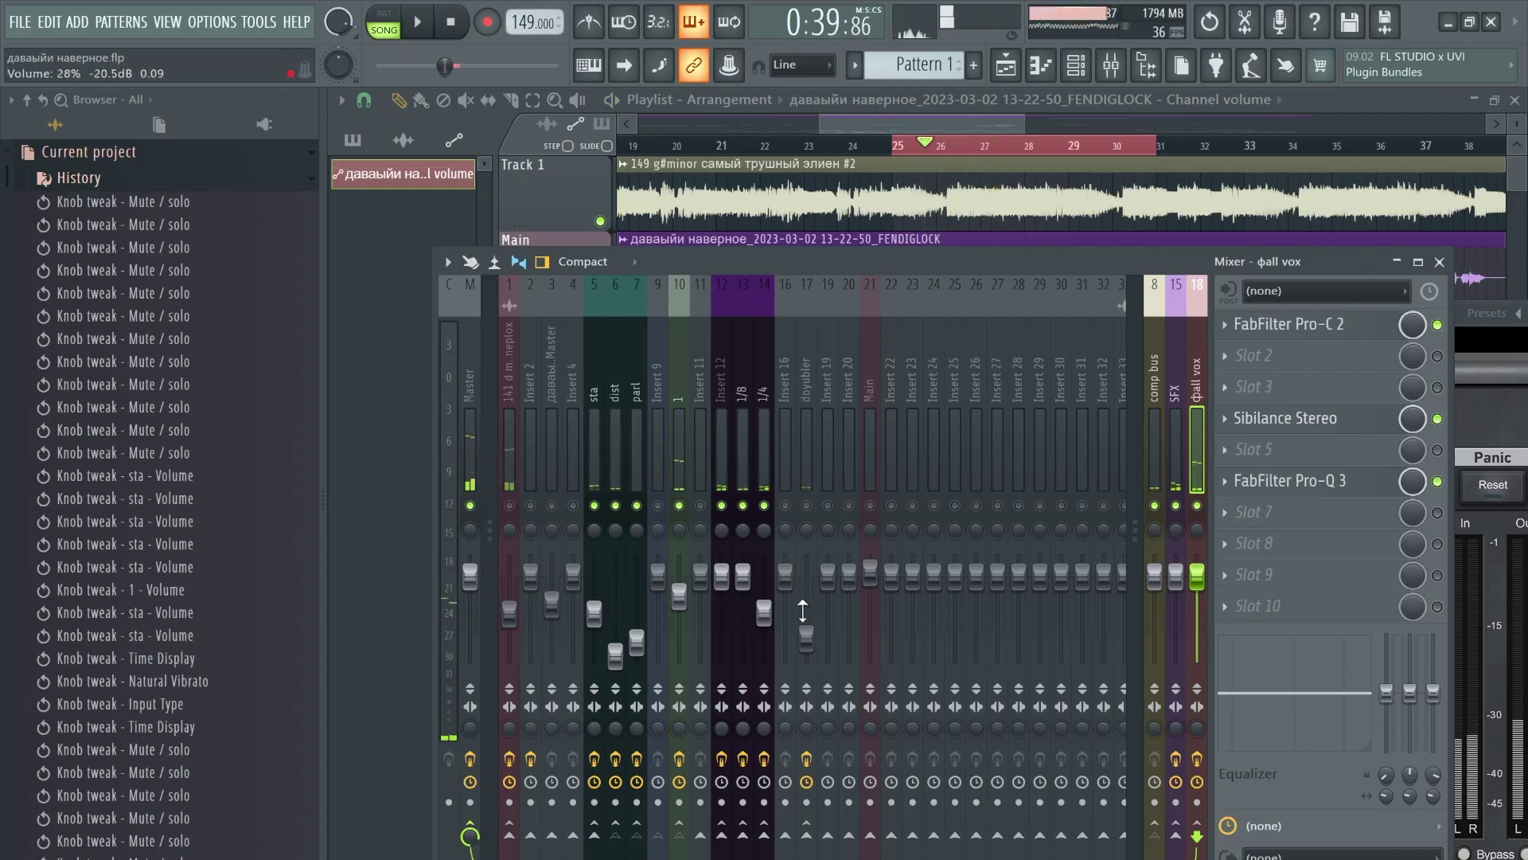
Step: Open soothe2 on the 141 d minor neplox track, examine its sidechain input mapping and main settings, and close it
{"action": "left_click", "coordinate": [513, 430]}
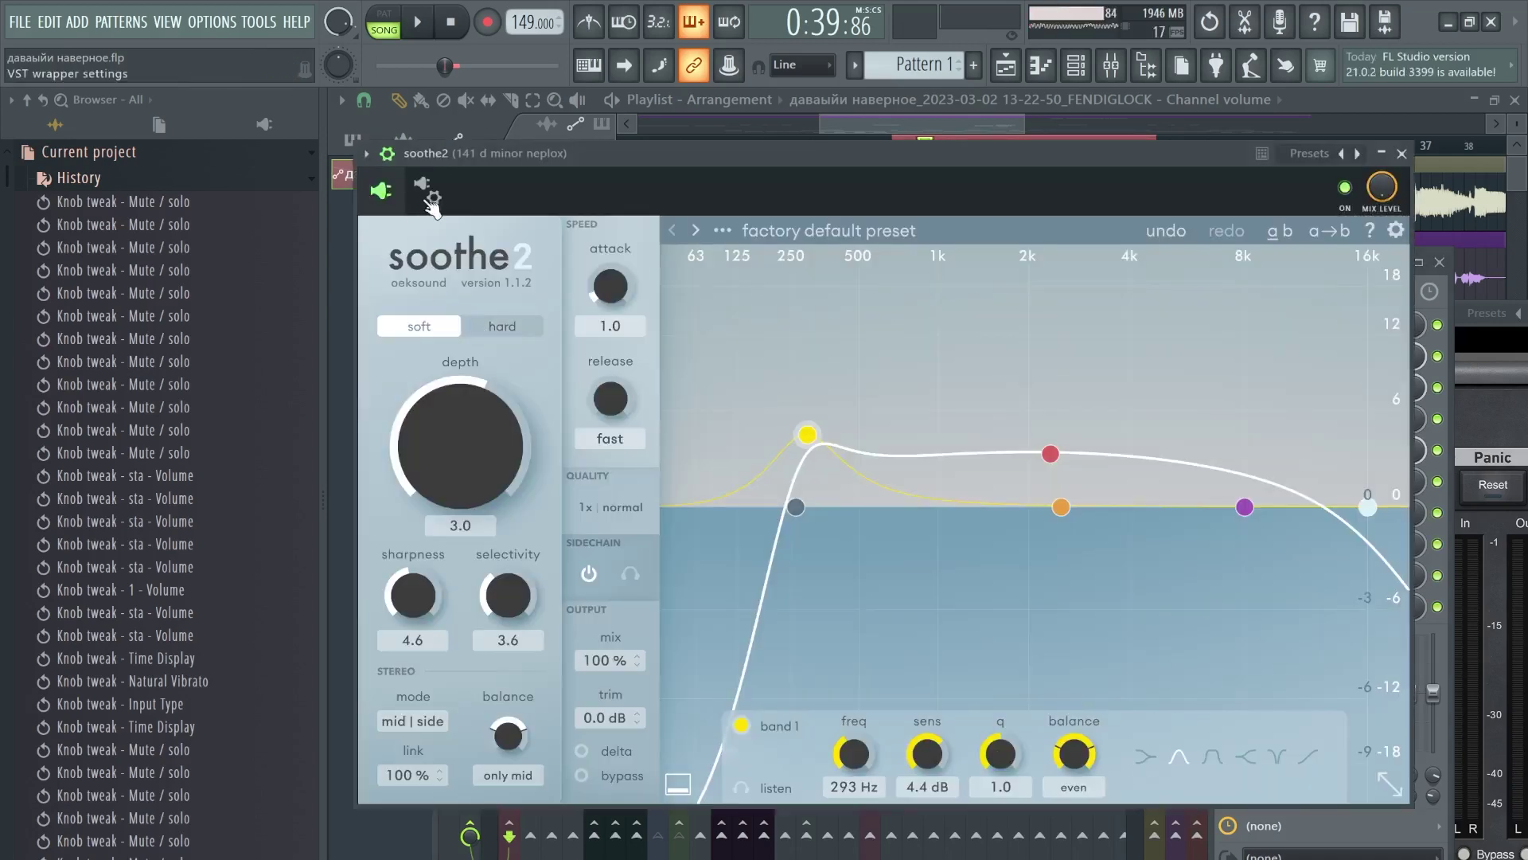
{"action": "left_click", "coordinate": [427, 191]}
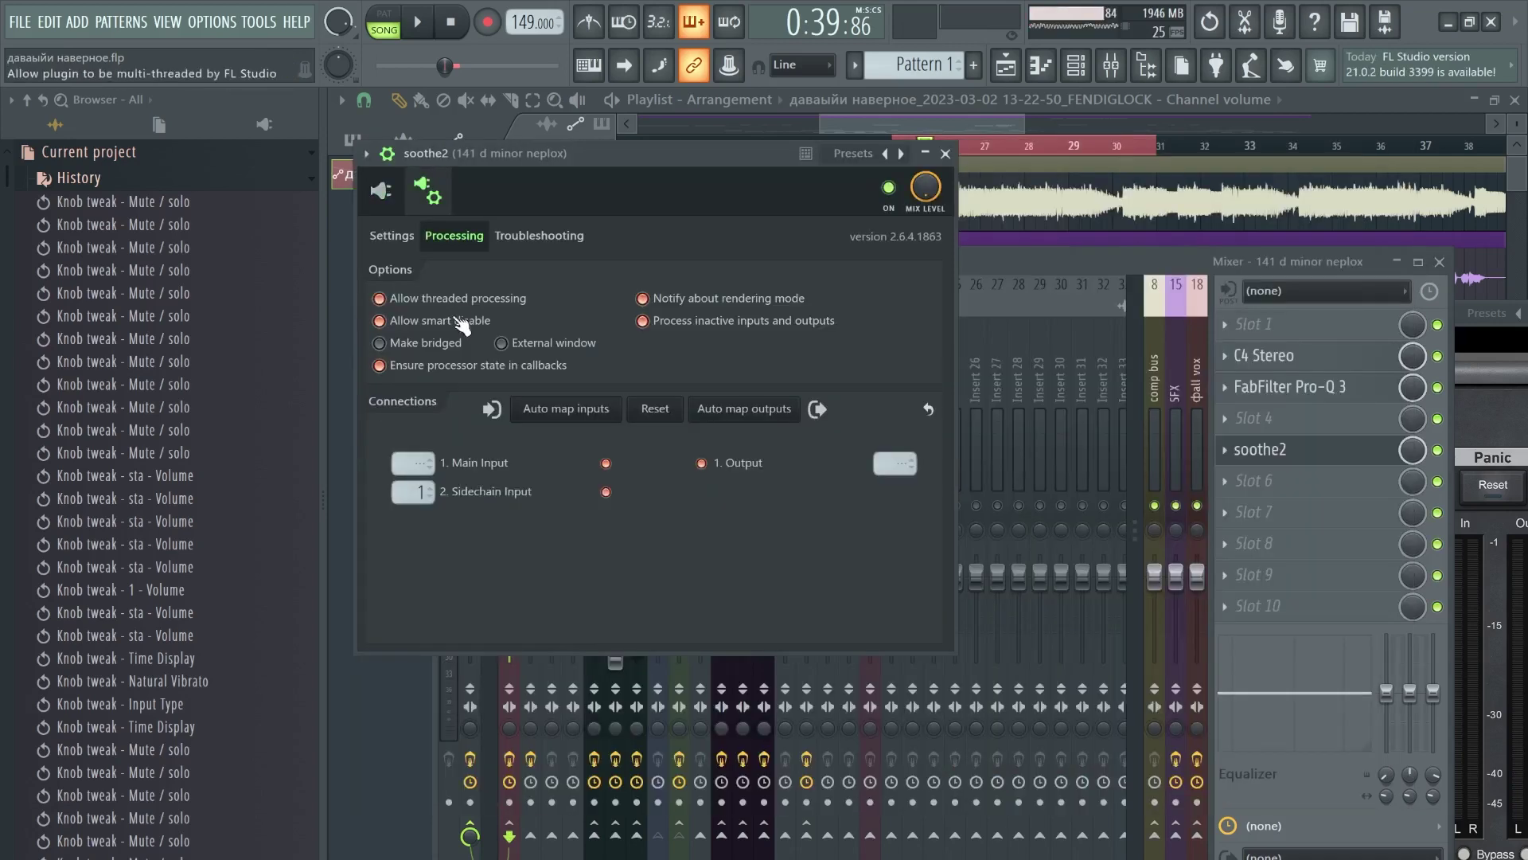
{"action": "left_click", "coordinate": [382, 191]}
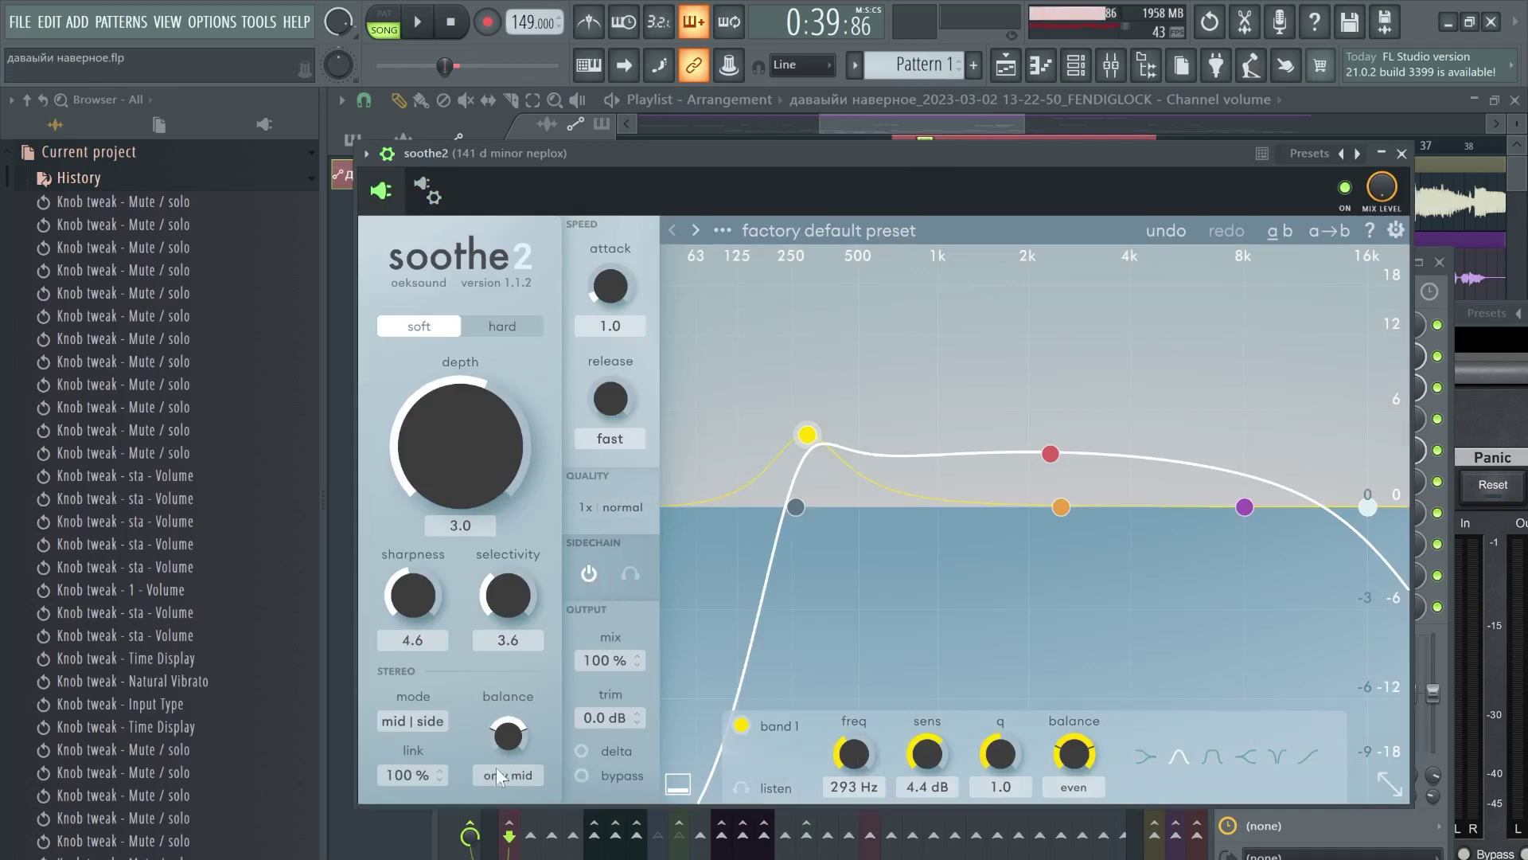
{"action": "left_click", "coordinate": [1403, 154]}
Step: Check insert 10's send to the 141 d minor neplox track during playback, and unmute that track and the doyubler track
{"action": "key", "text": "space"}
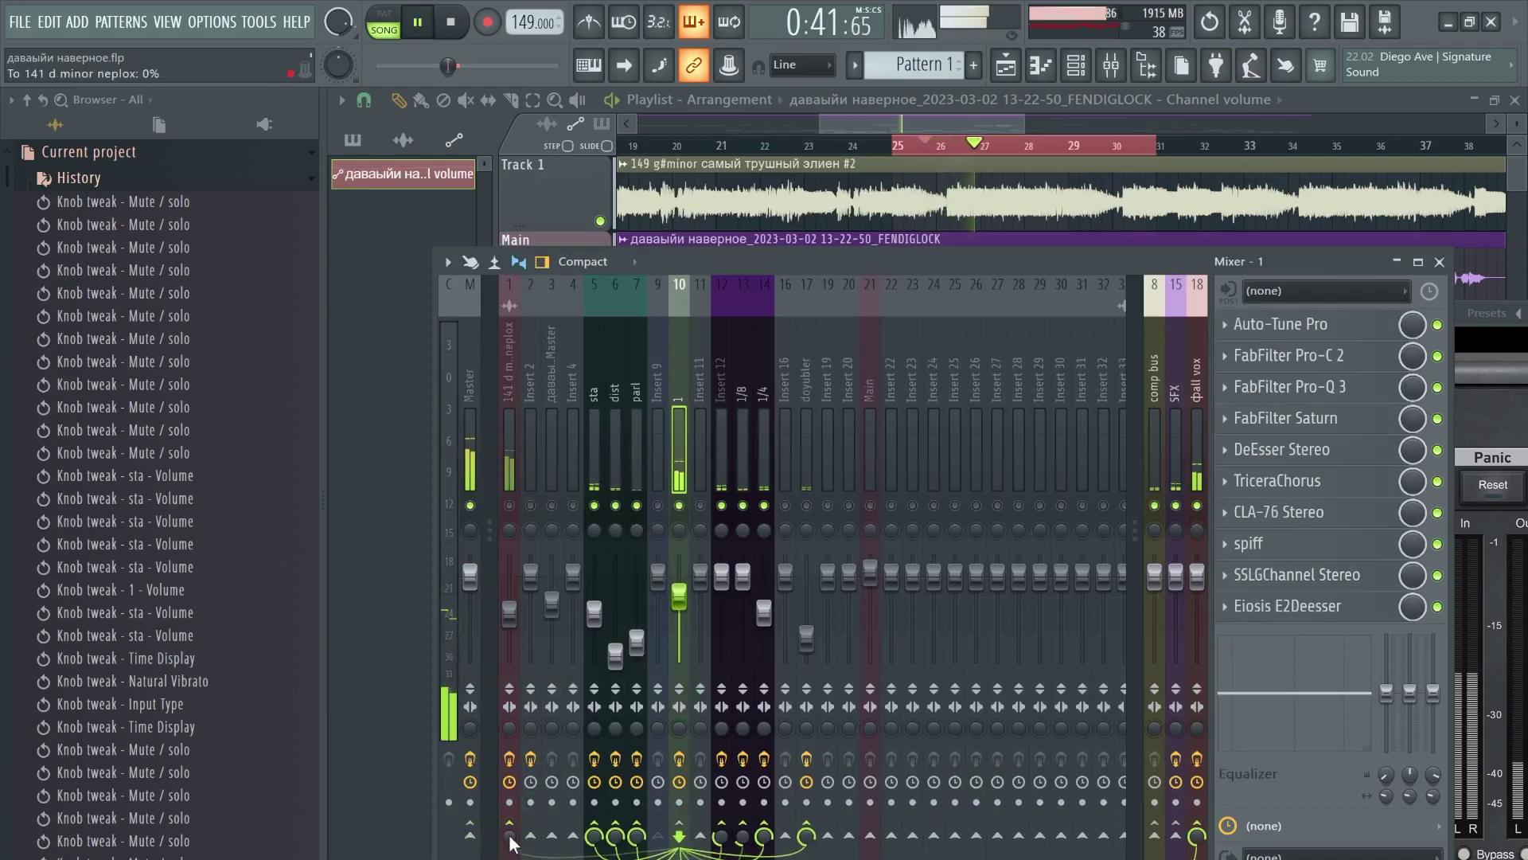
{"action": "key", "text": "space"}
{"action": "left_click", "coordinate": [662, 414]}
{"action": "left_click", "coordinate": [549, 425]}
{"action": "left_click", "coordinate": [509, 443]}
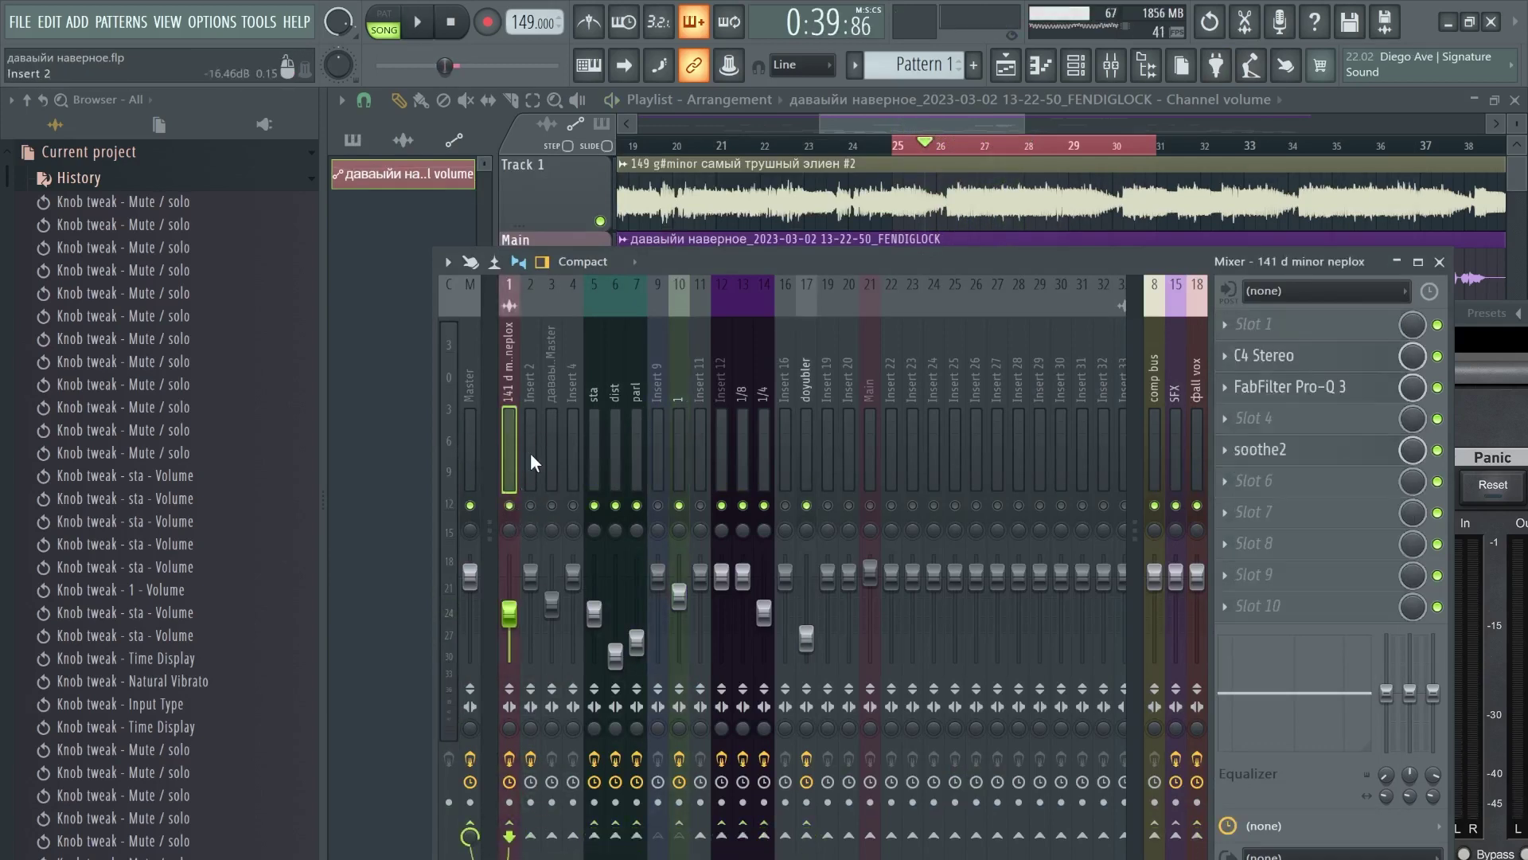
Step: Select the Master track and play the loop while examining its SSL Native Bus Compressor and Ozone 10 Exciter
{"action": "left_click", "coordinate": [471, 430]}
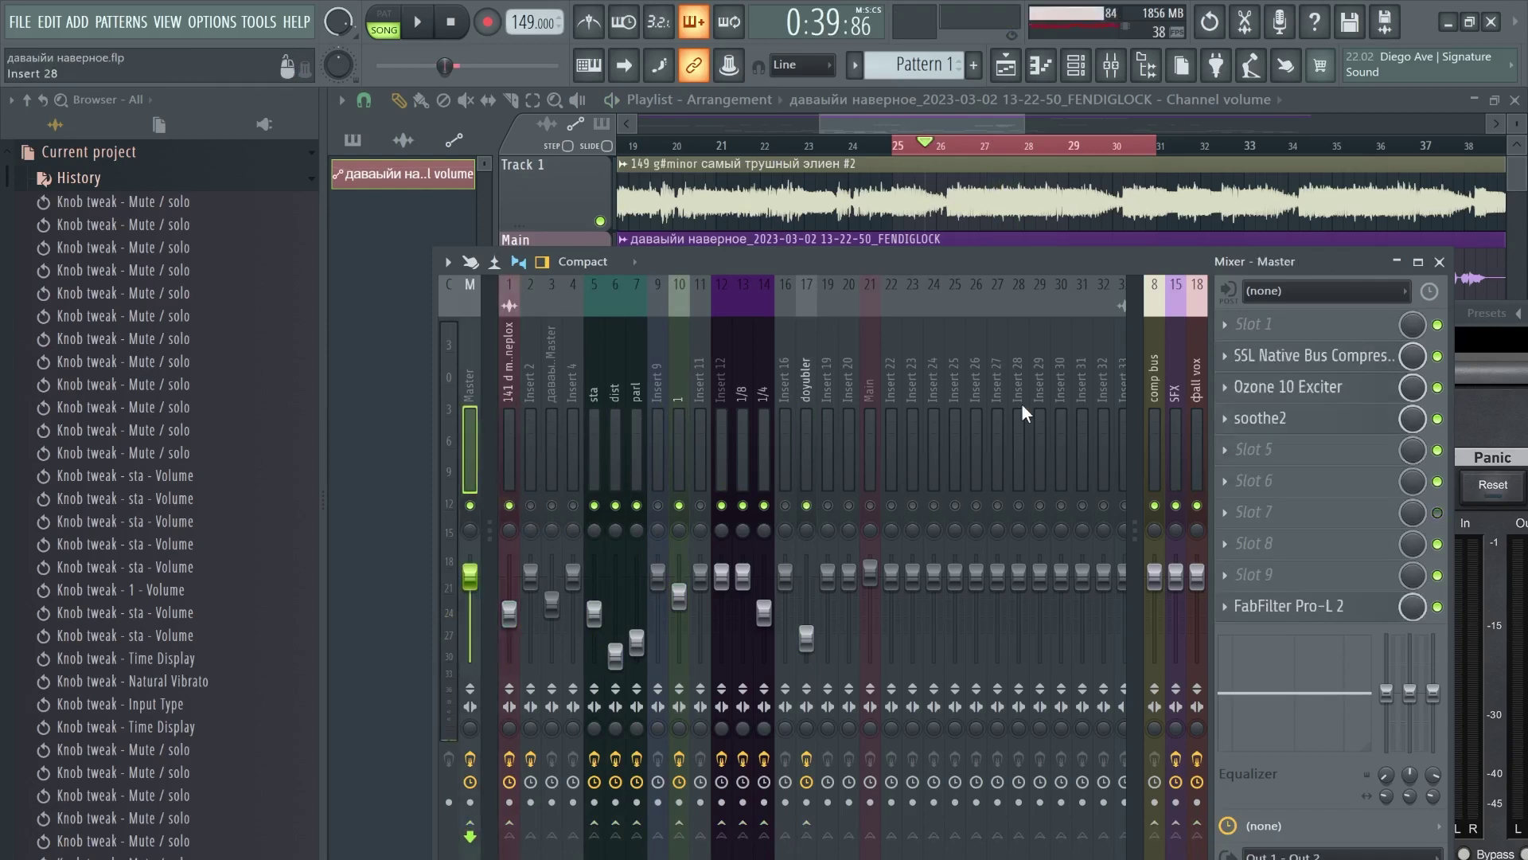
{"action": "key", "text": "space"}
{"action": "left_click", "coordinate": [1287, 356]}
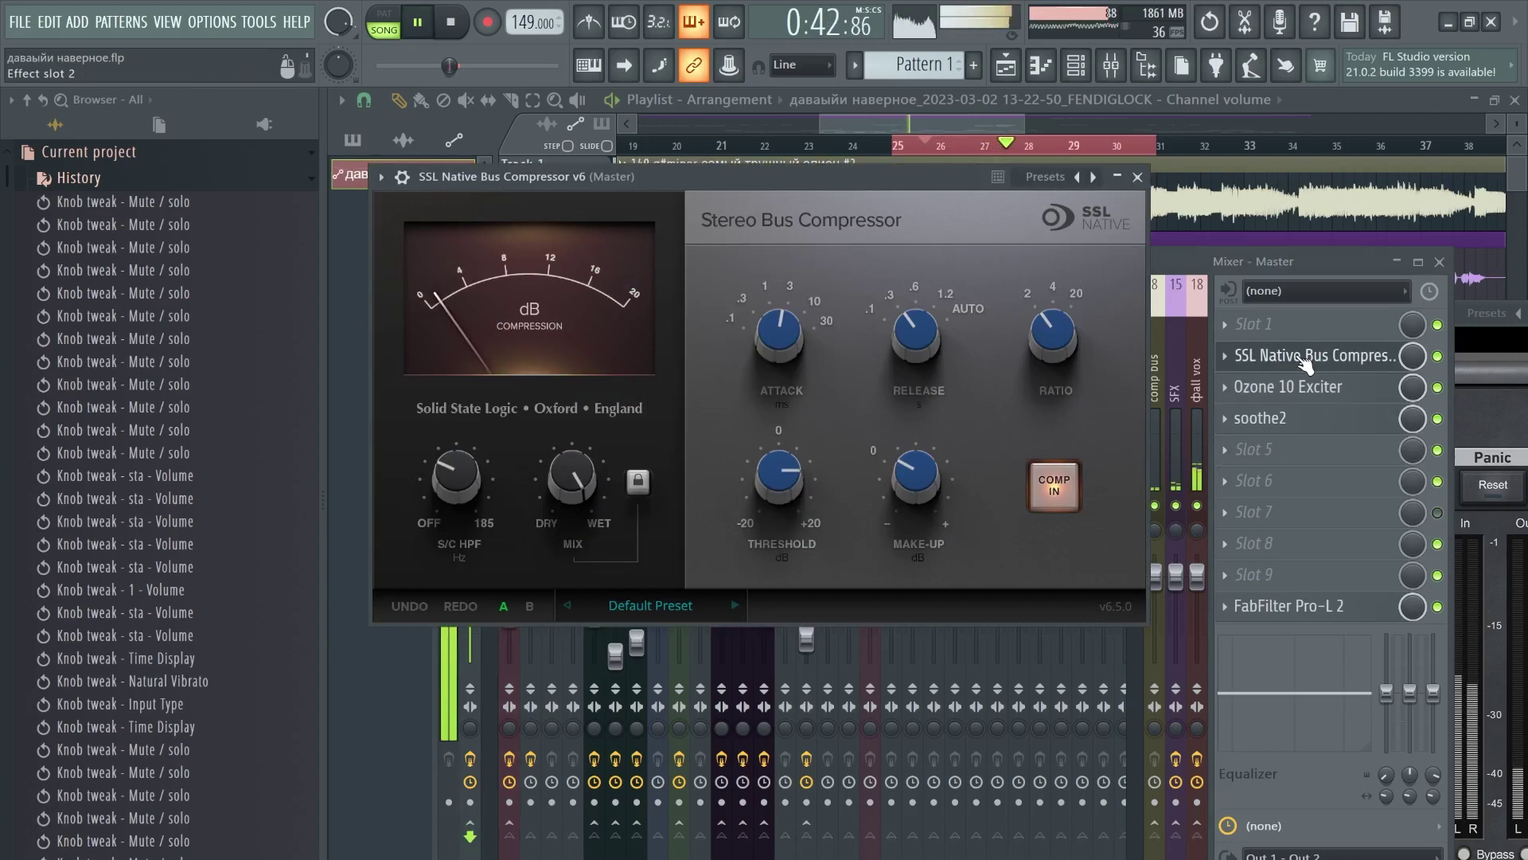
{"action": "left_click", "coordinate": [1304, 362]}
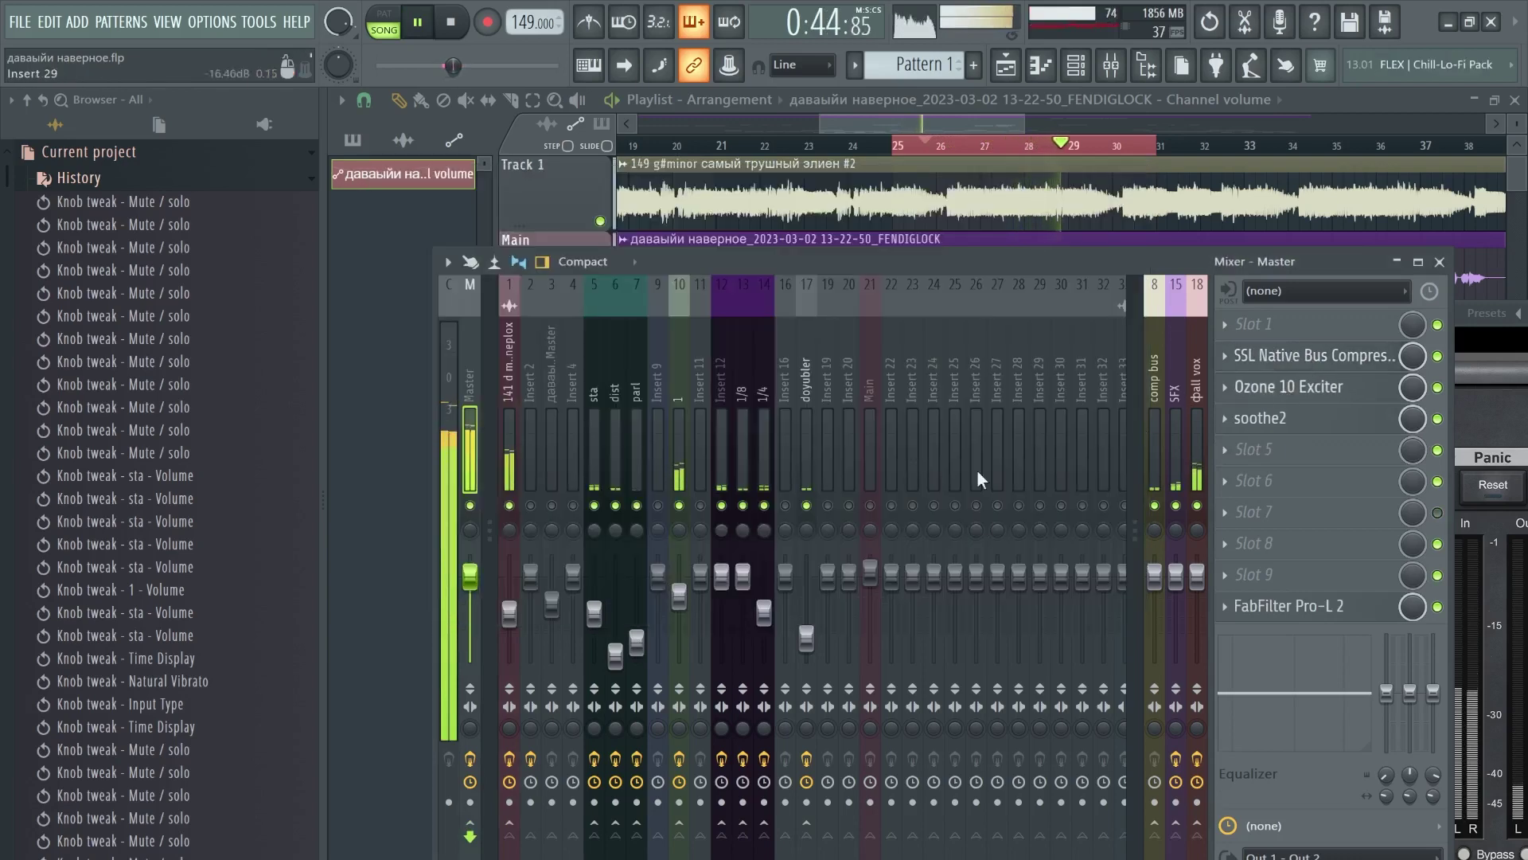
{"action": "left_click", "coordinate": [1225, 387]}
{"action": "left_click", "coordinate": [1238, 392]}
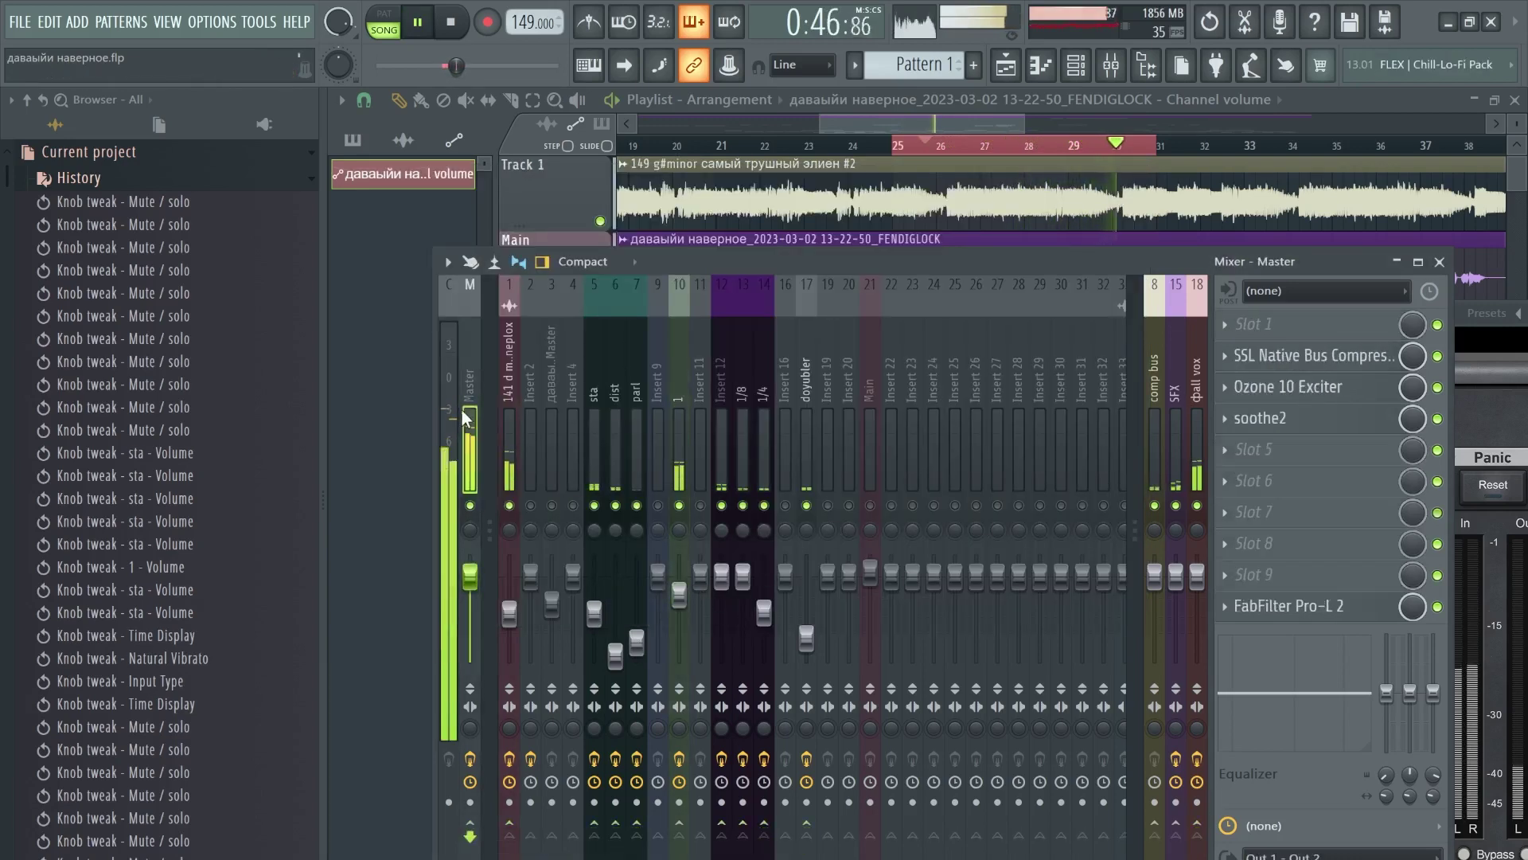
{"action": "key", "text": "space"}
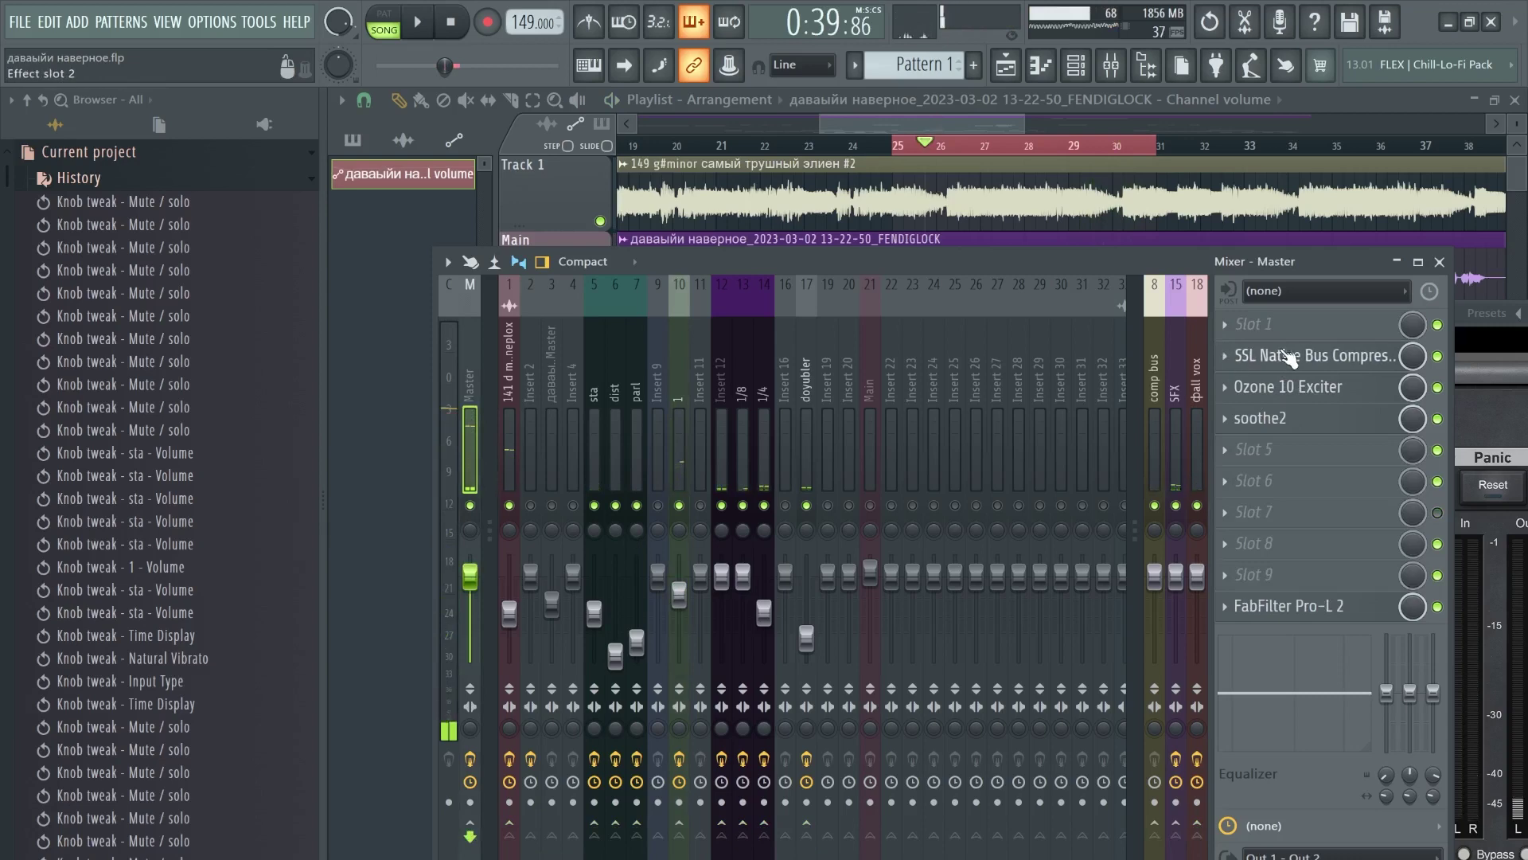
Step: Review the Master's SSL Native Bus Compressor, Ozone 10 Exciter and soothe2 one by one with playback stopped, closing each window
{"action": "left_click", "coordinate": [1289, 358]}
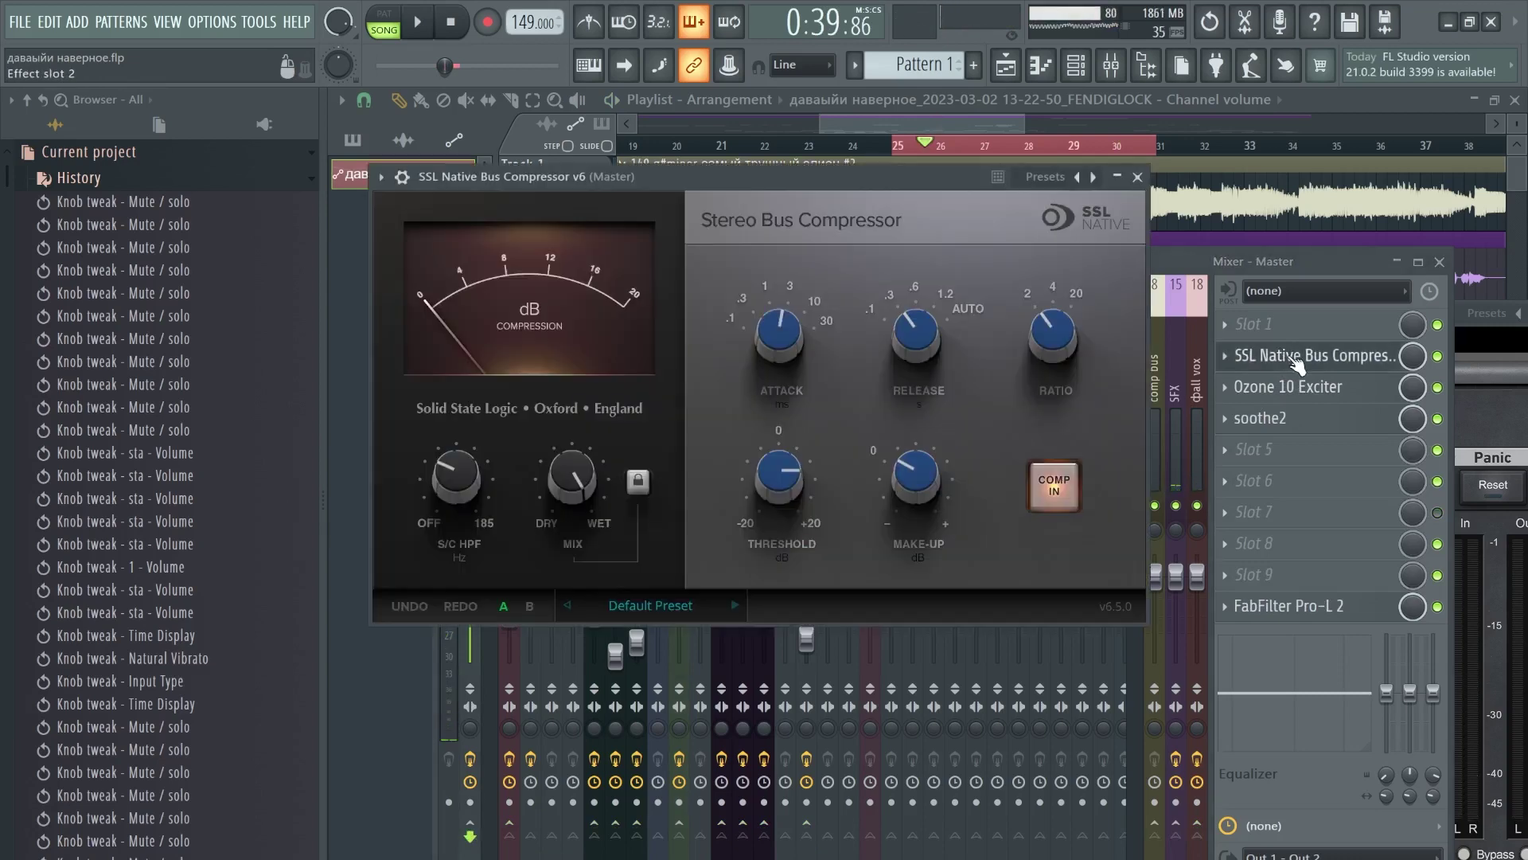
{"action": "left_click", "coordinate": [1297, 364]}
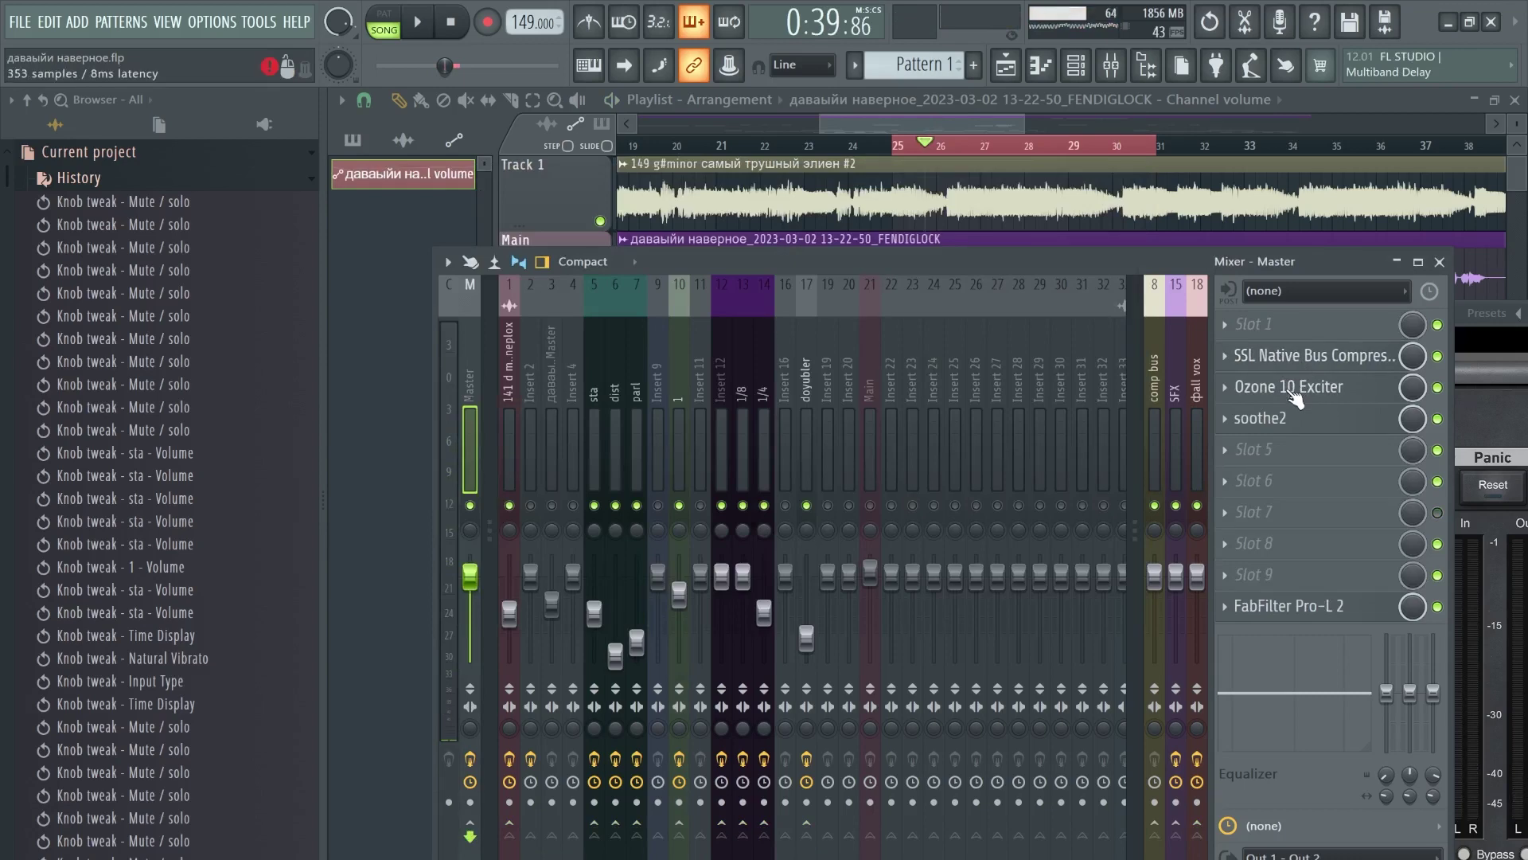
{"action": "left_click", "coordinate": [1293, 389]}
{"action": "left_click", "coordinate": [1310, 395]}
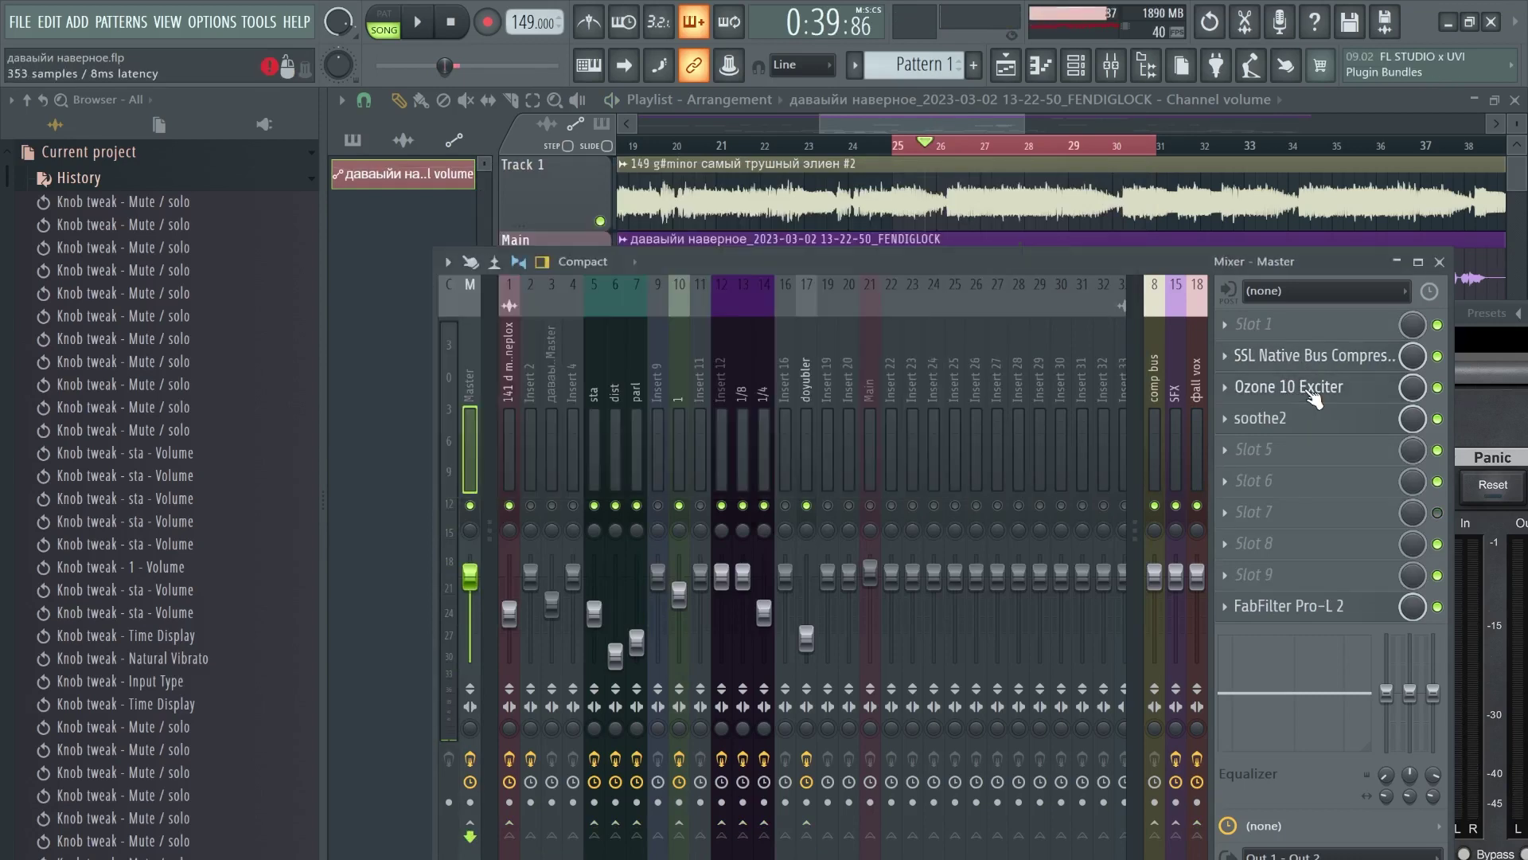
{"action": "left_click", "coordinate": [1300, 420]}
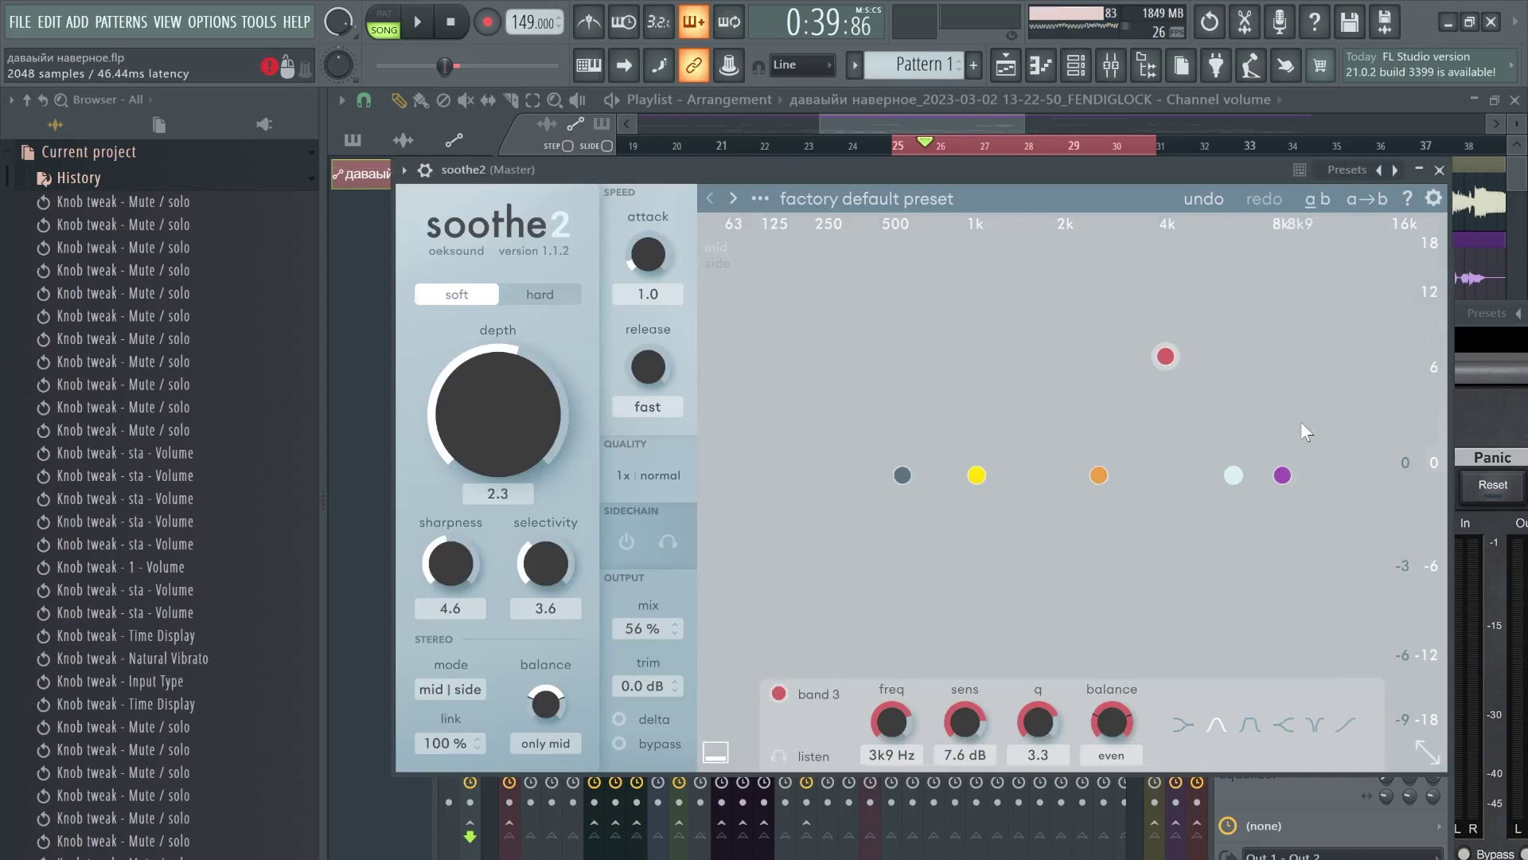
{"action": "key", "text": "Escape"}
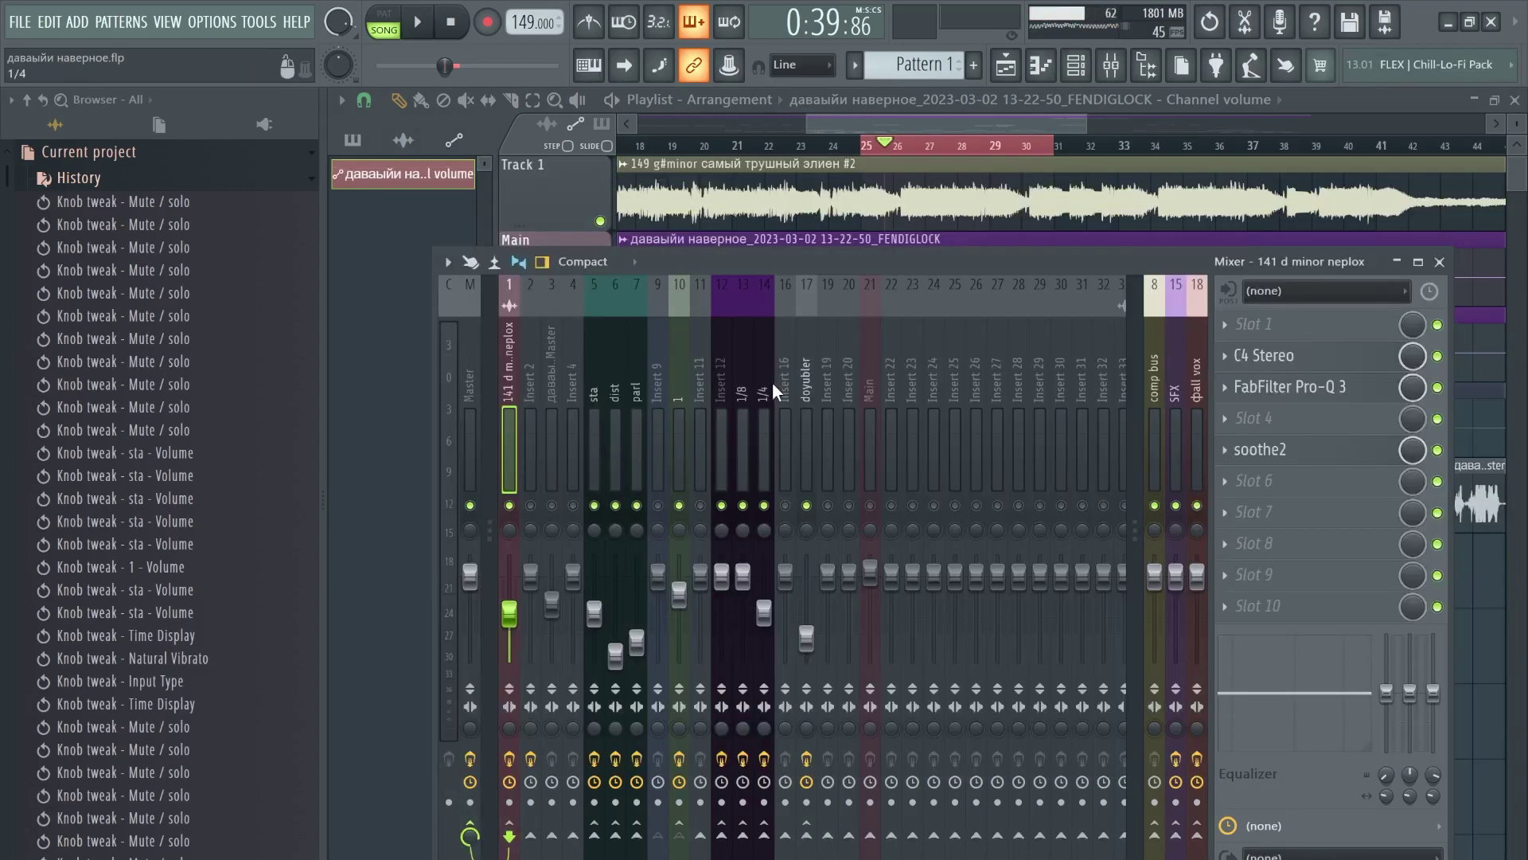
Step: Hide the mixer to view the vocal and beat tracks in the playlist, and bring the mixer back
{"action": "key", "text": "F9"}
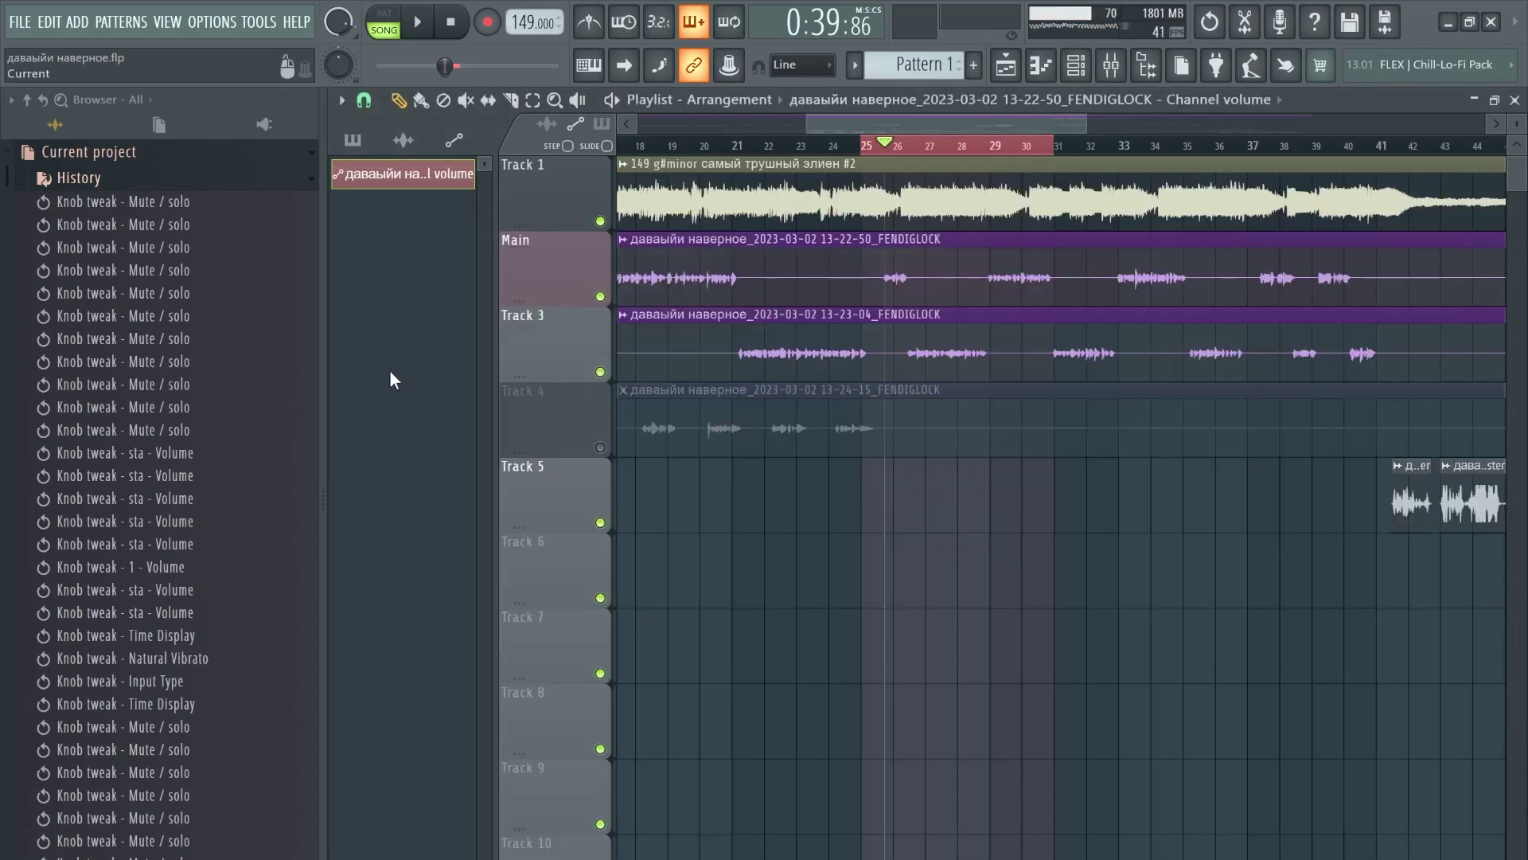
{"action": "left_click", "coordinate": [1114, 71]}
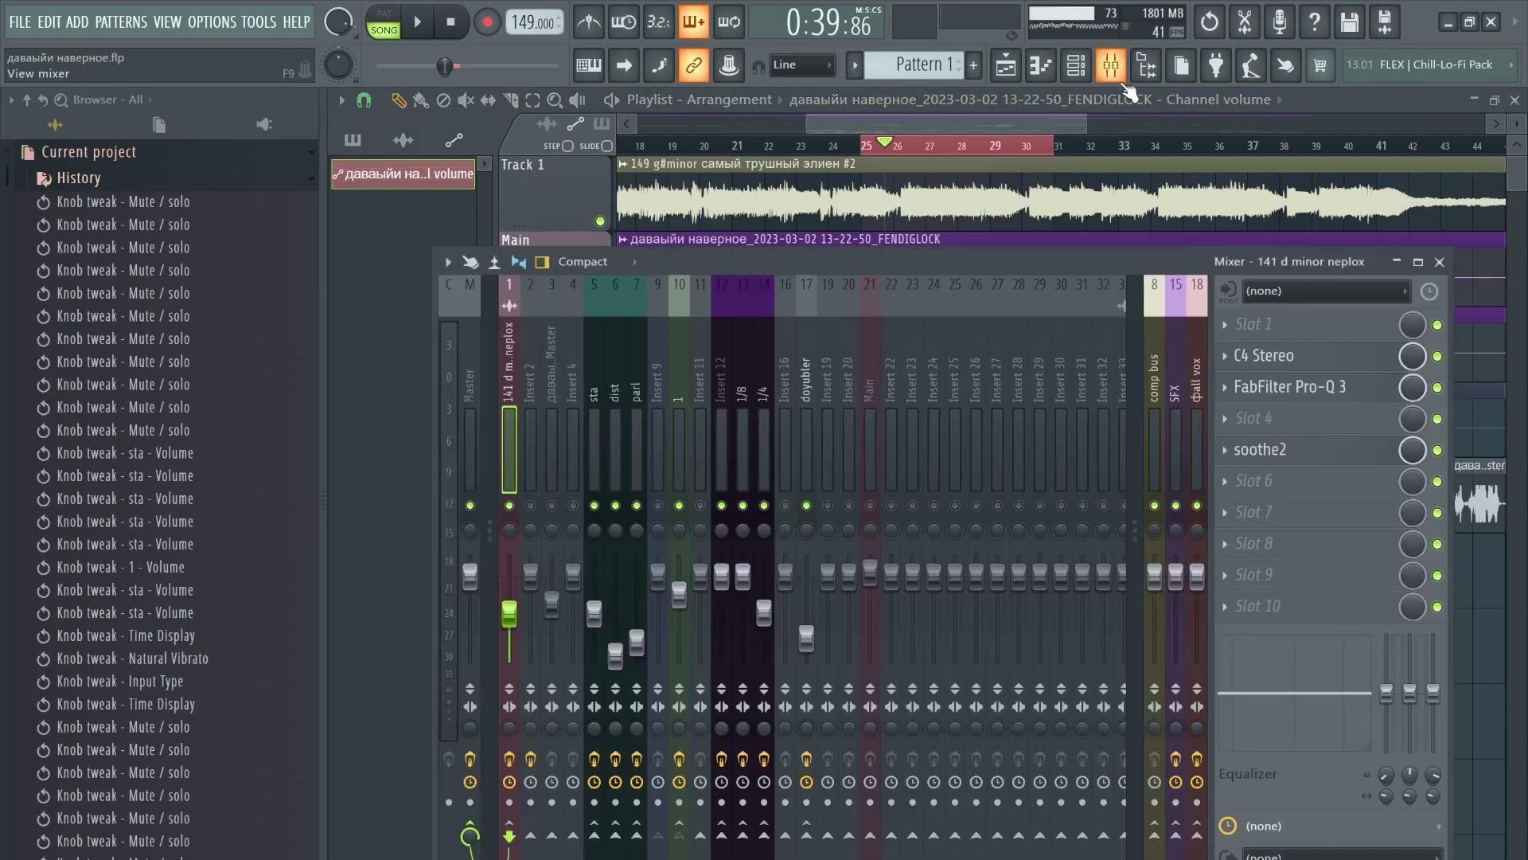